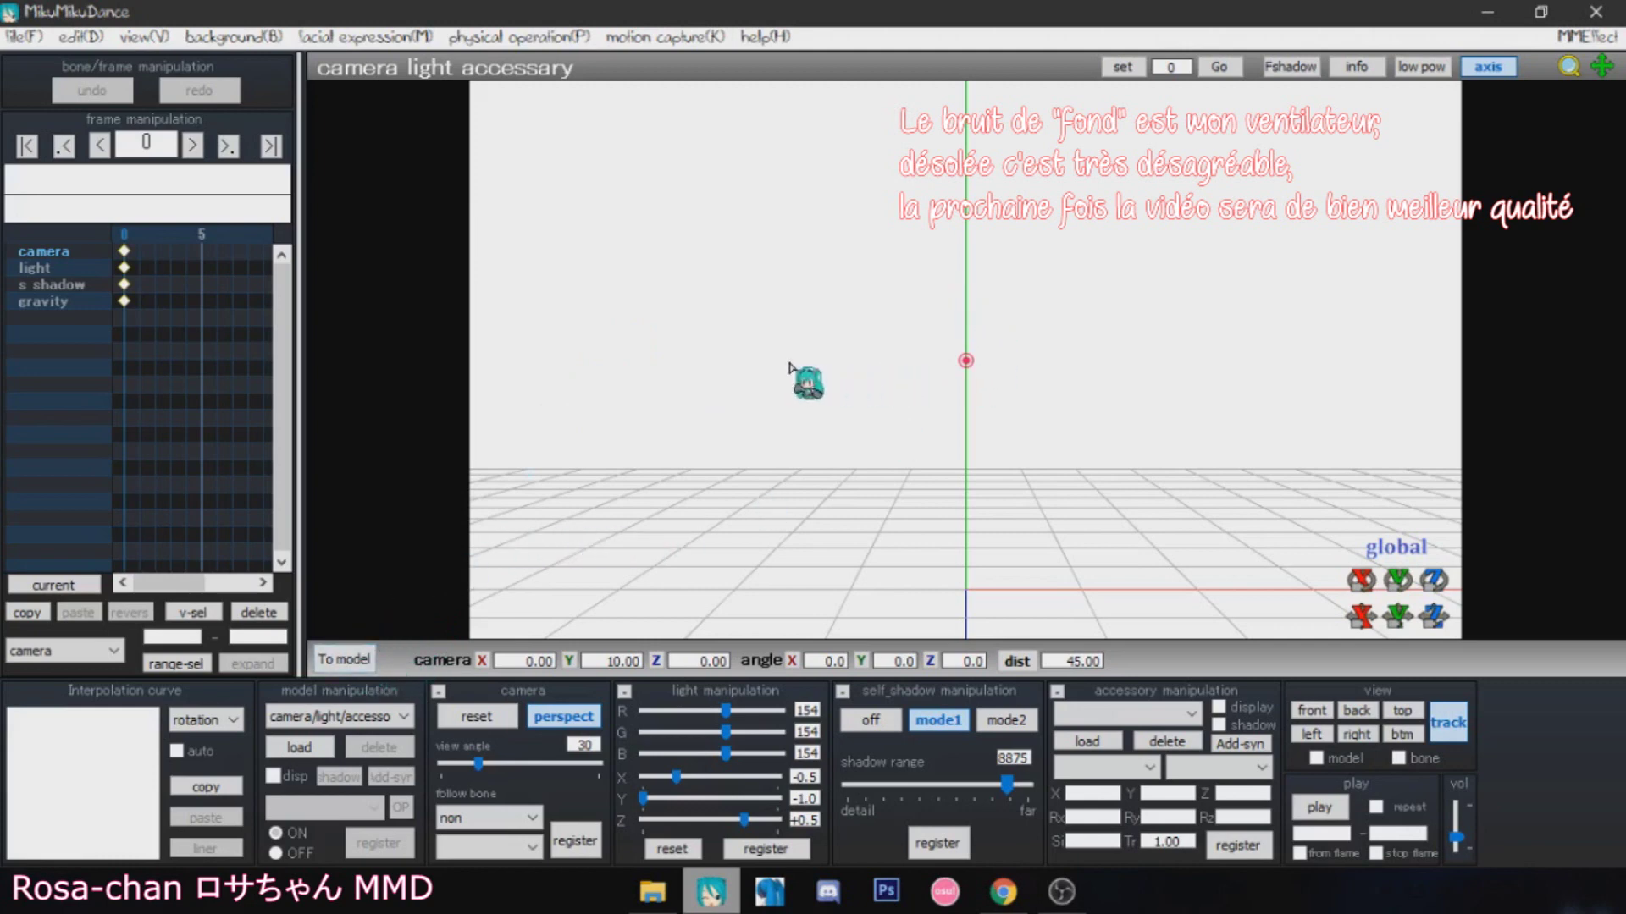
# Step: Load the skybox model Time of day.pmx from the Skybox > Time of day folder of ray-mmd-1.5.2
pyautogui.moveTo(788, 363); pyautogui.dragTo(315, 753)
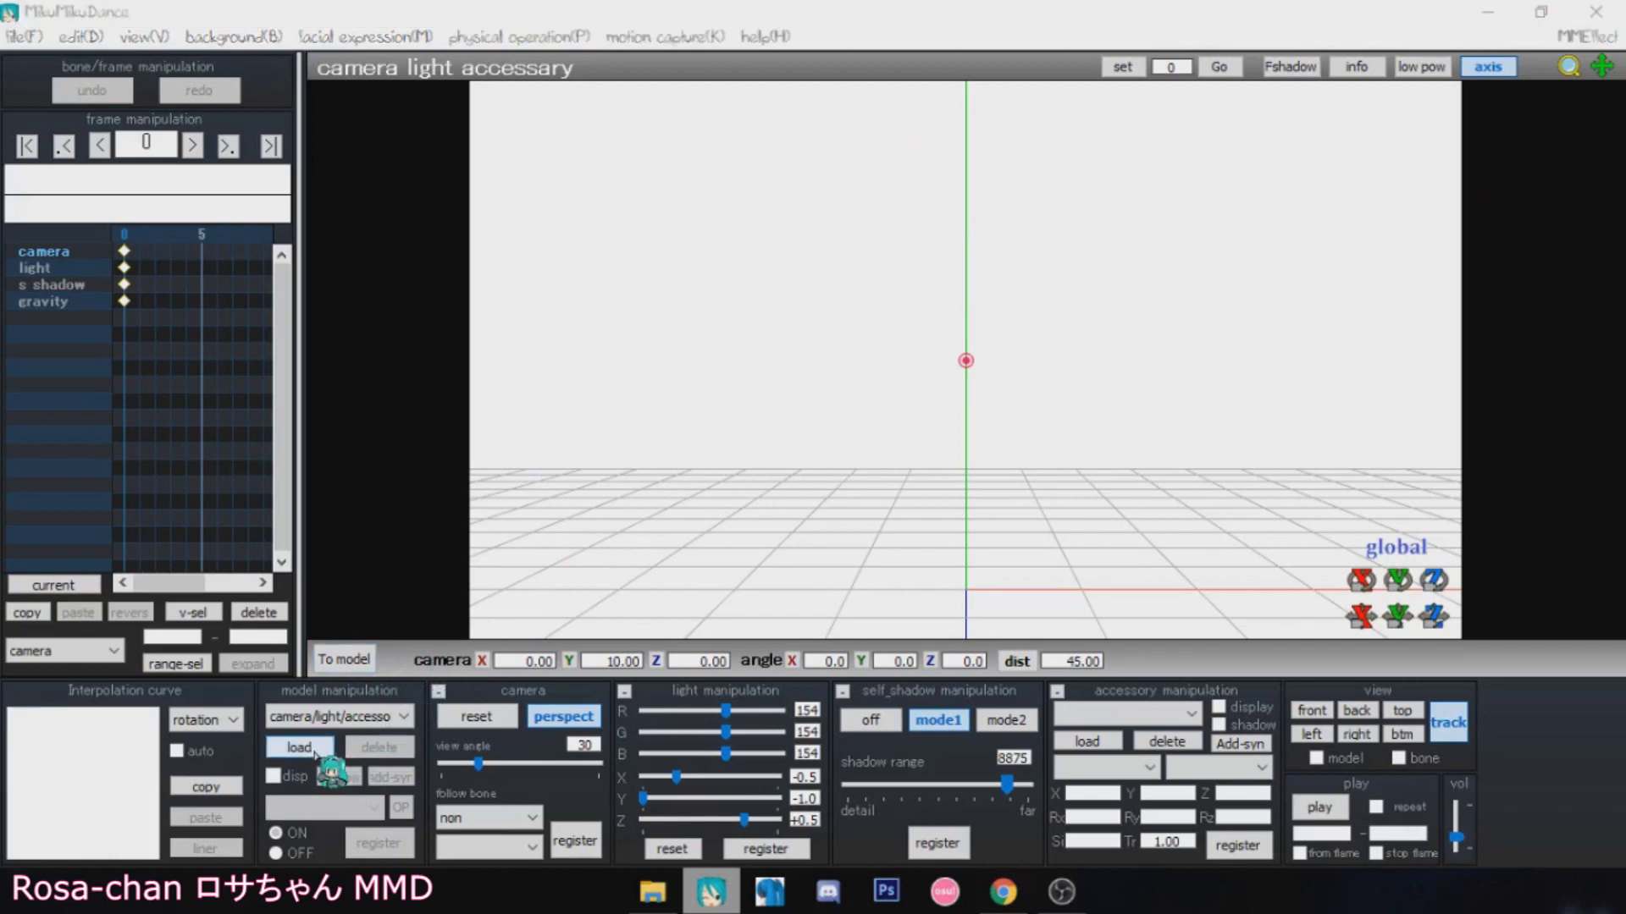
pyautogui.click(322, 752)
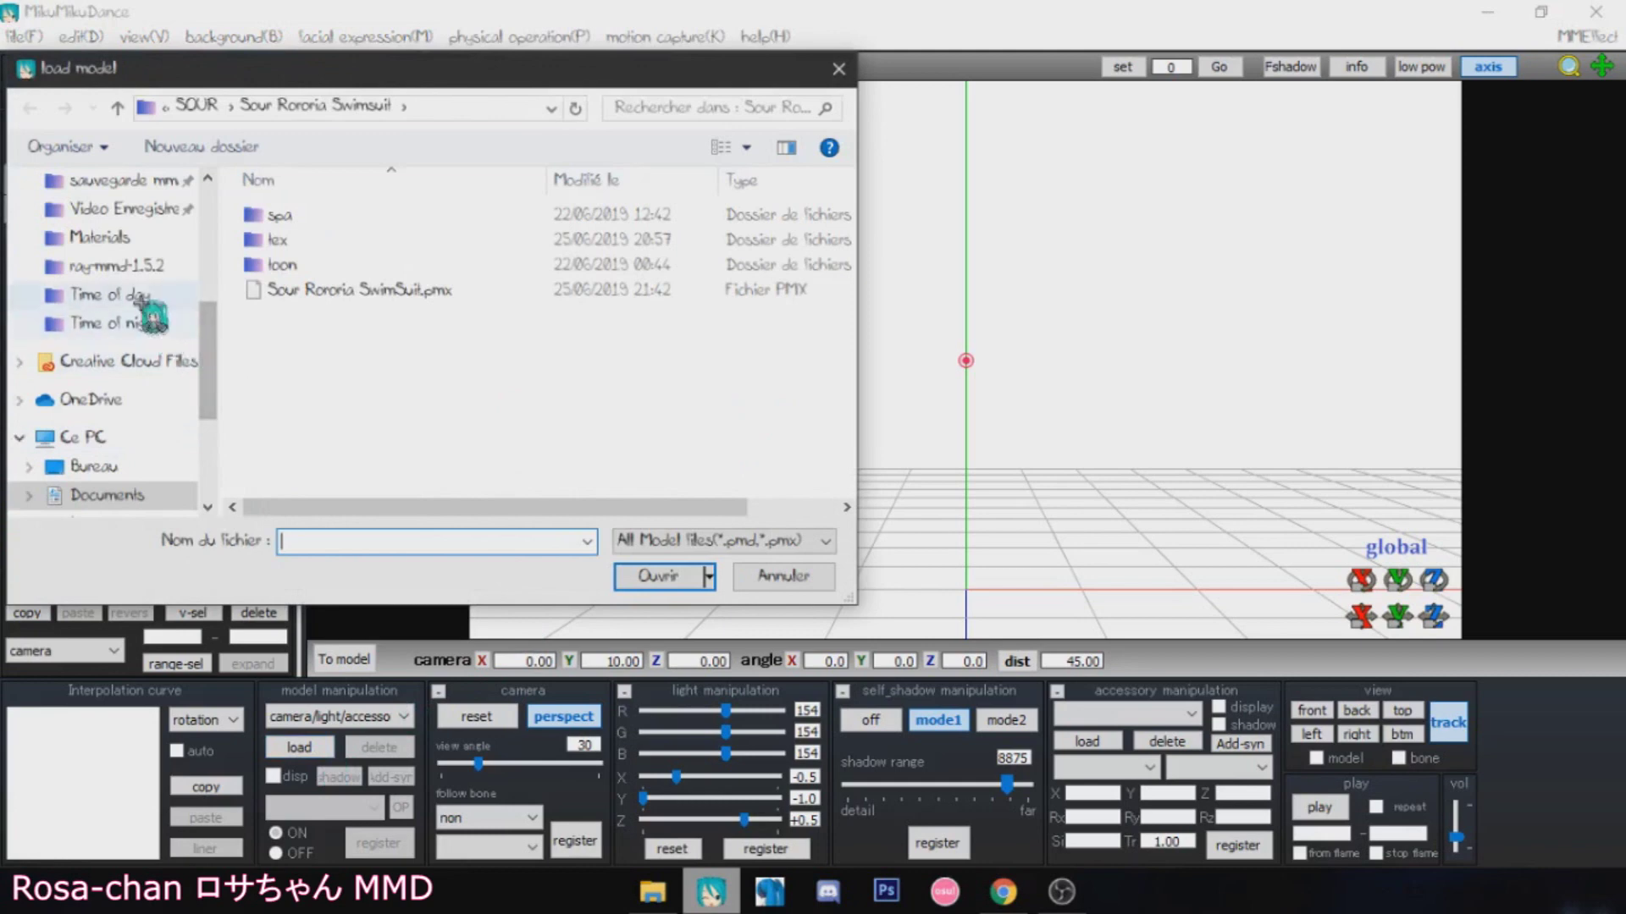
pyautogui.click(140, 266)
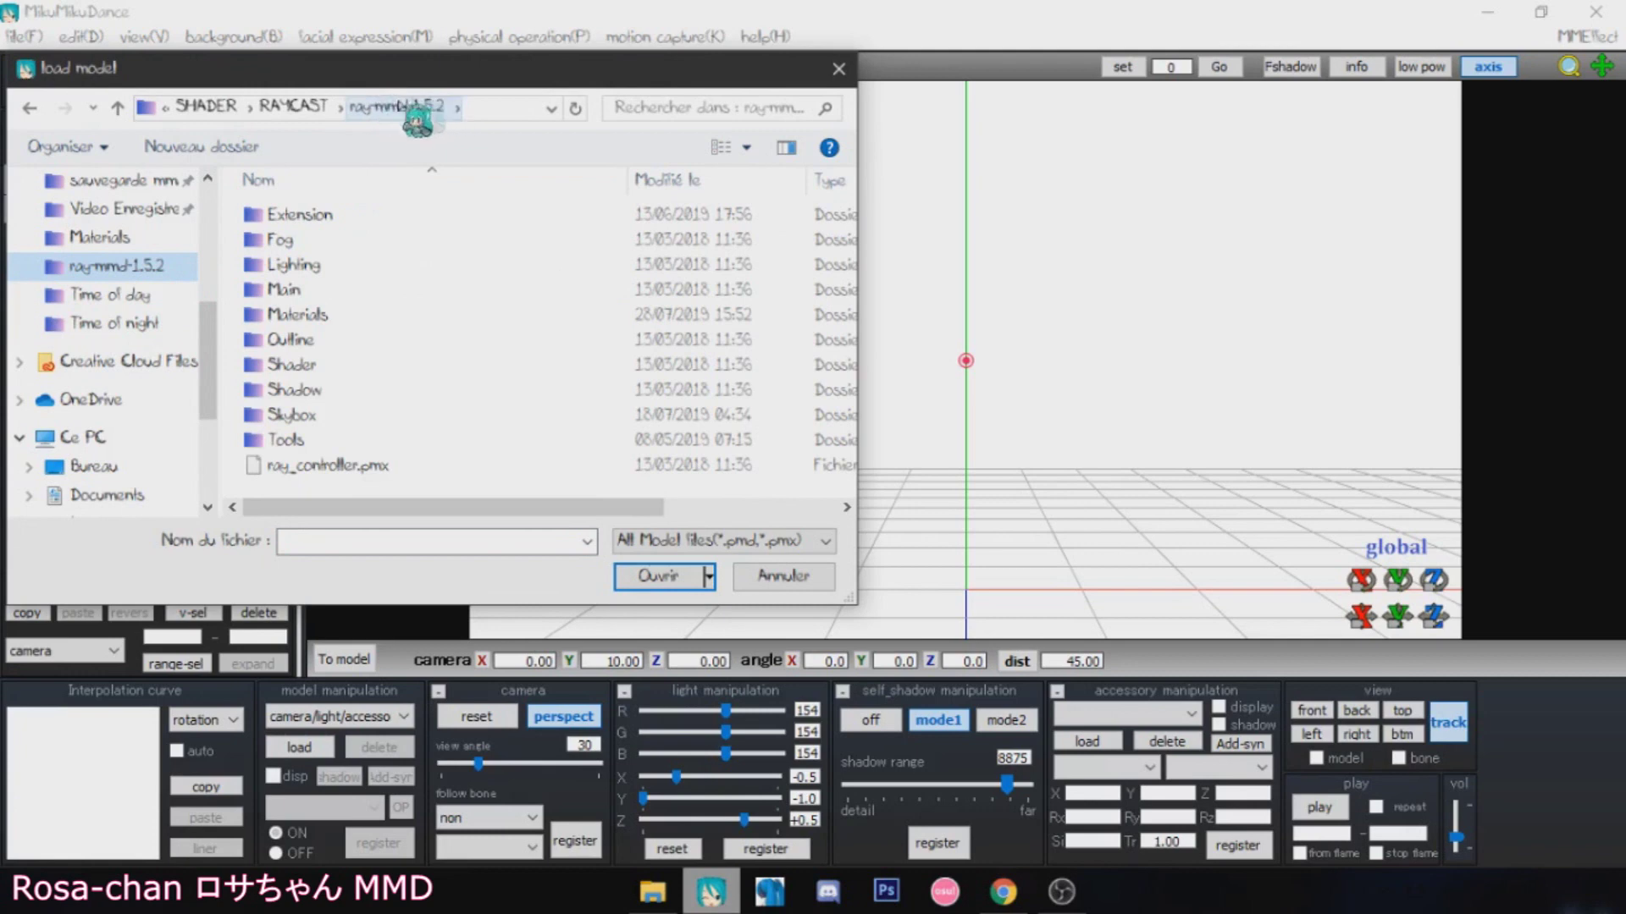
pyautogui.doubleClick(313, 414)
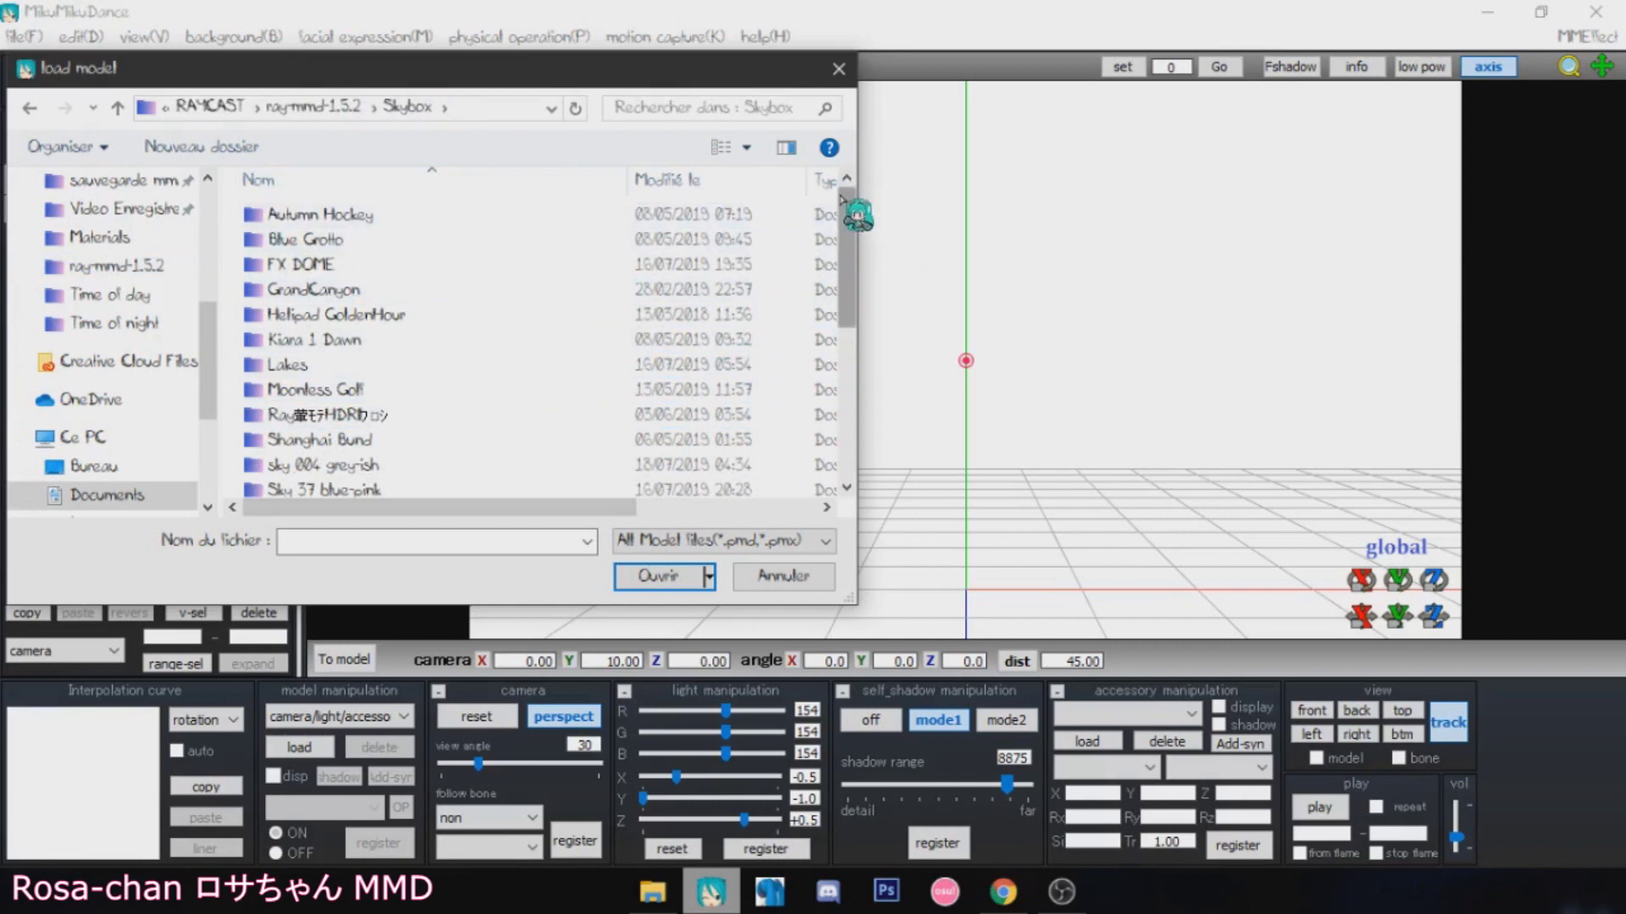
pyautogui.scroll(-3, 847, 203)
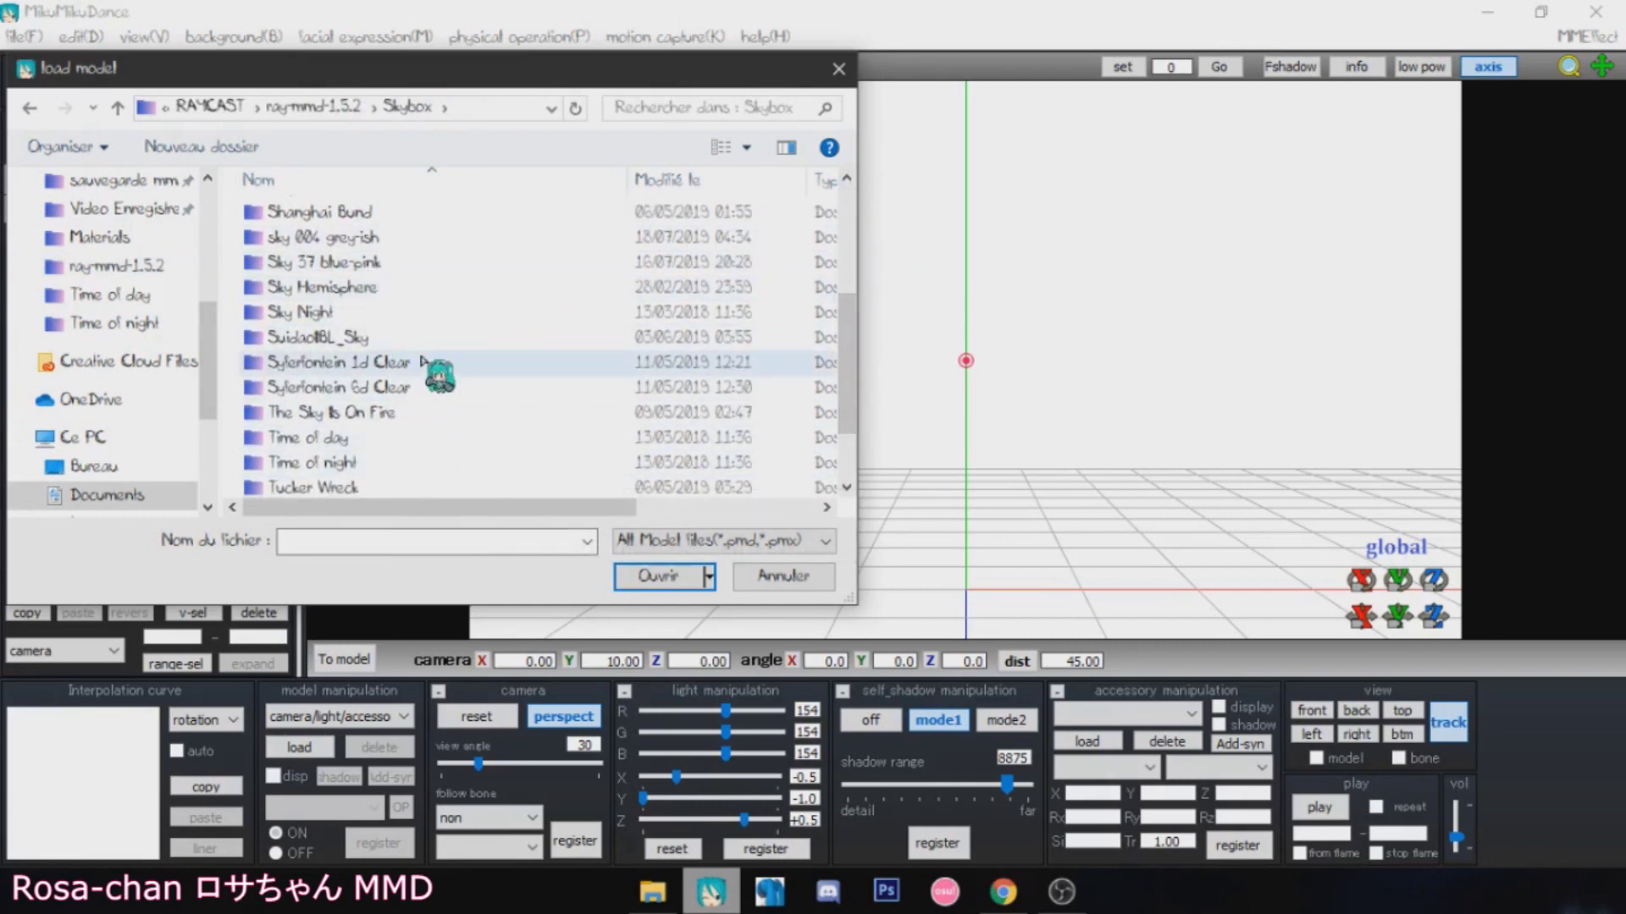
pyautogui.scroll(-1, 850, 326)
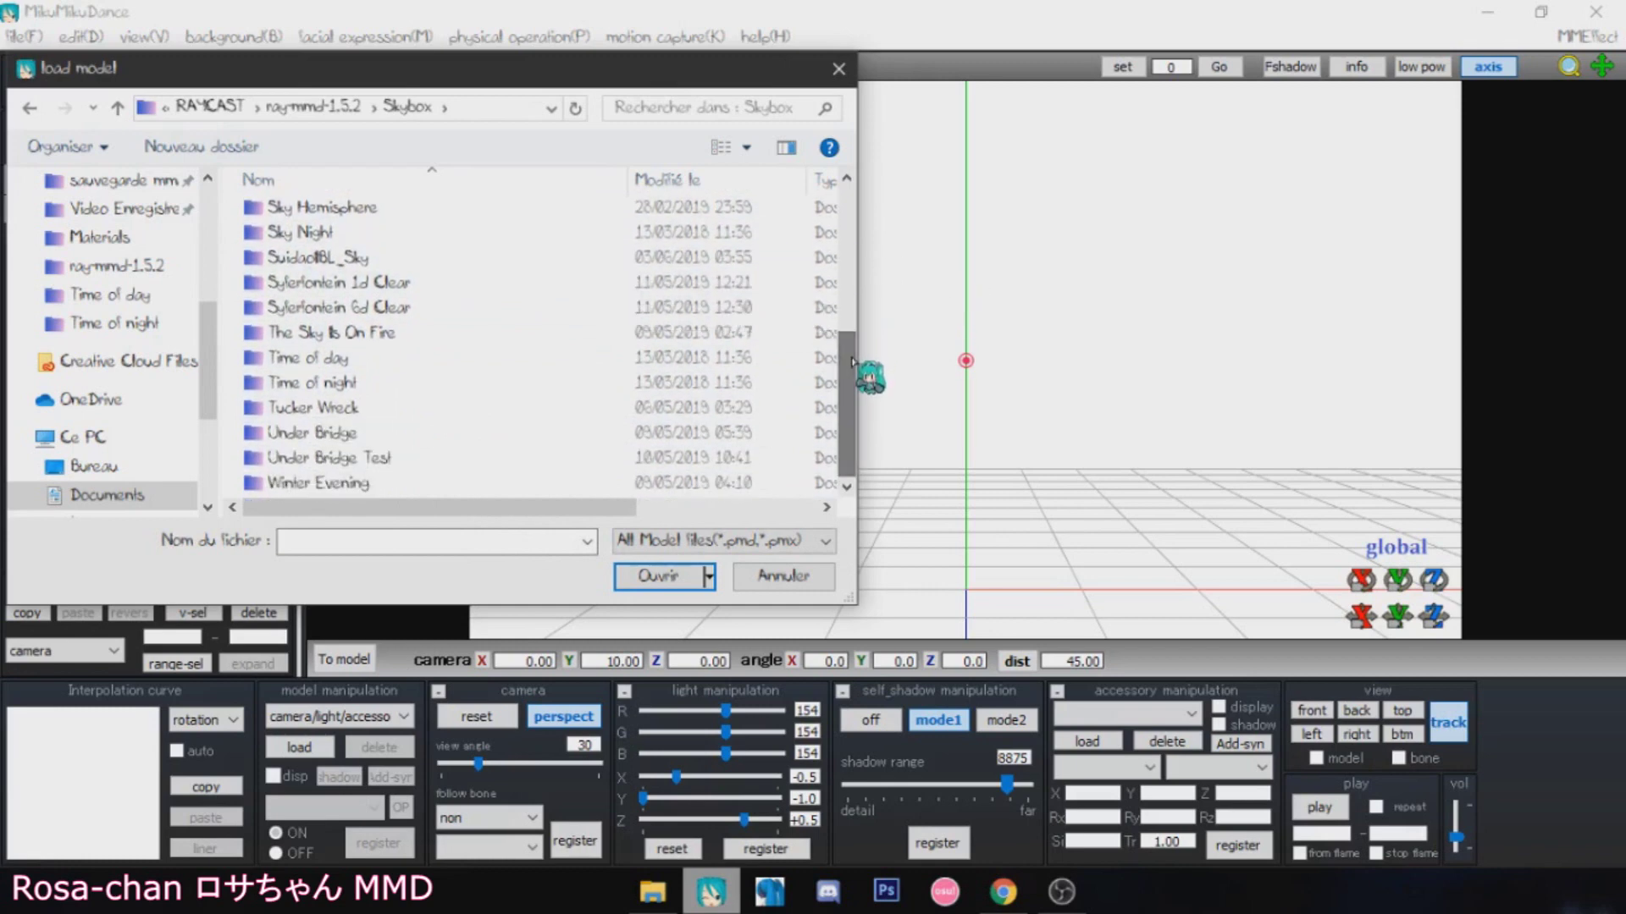
pyautogui.doubleClick(332, 359)
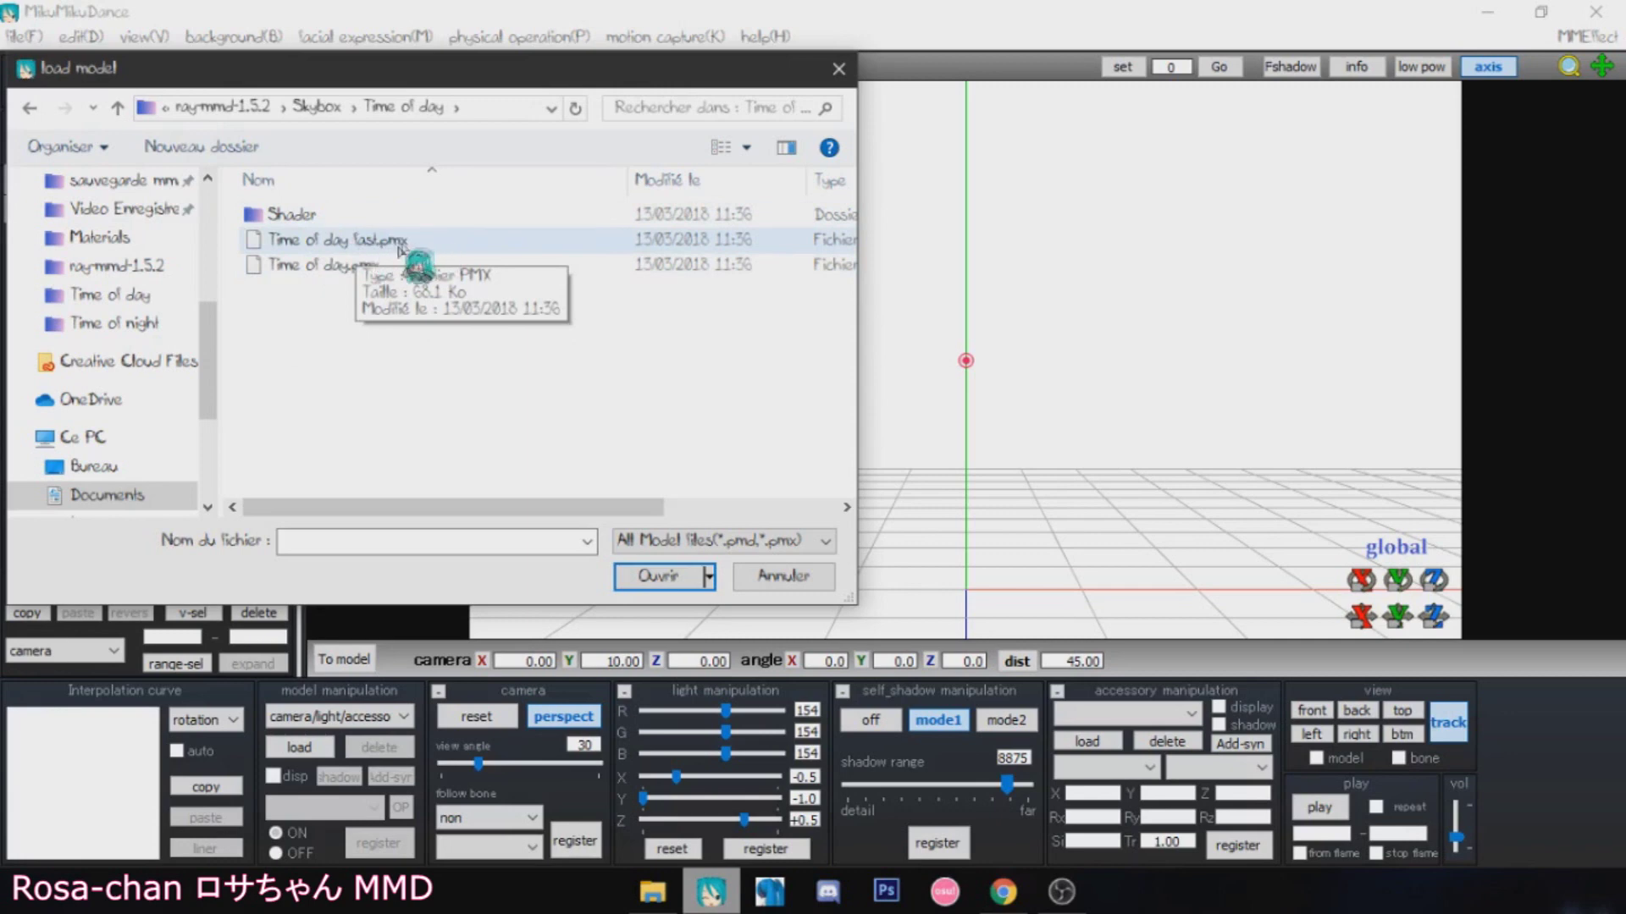
pyautogui.click(387, 271)
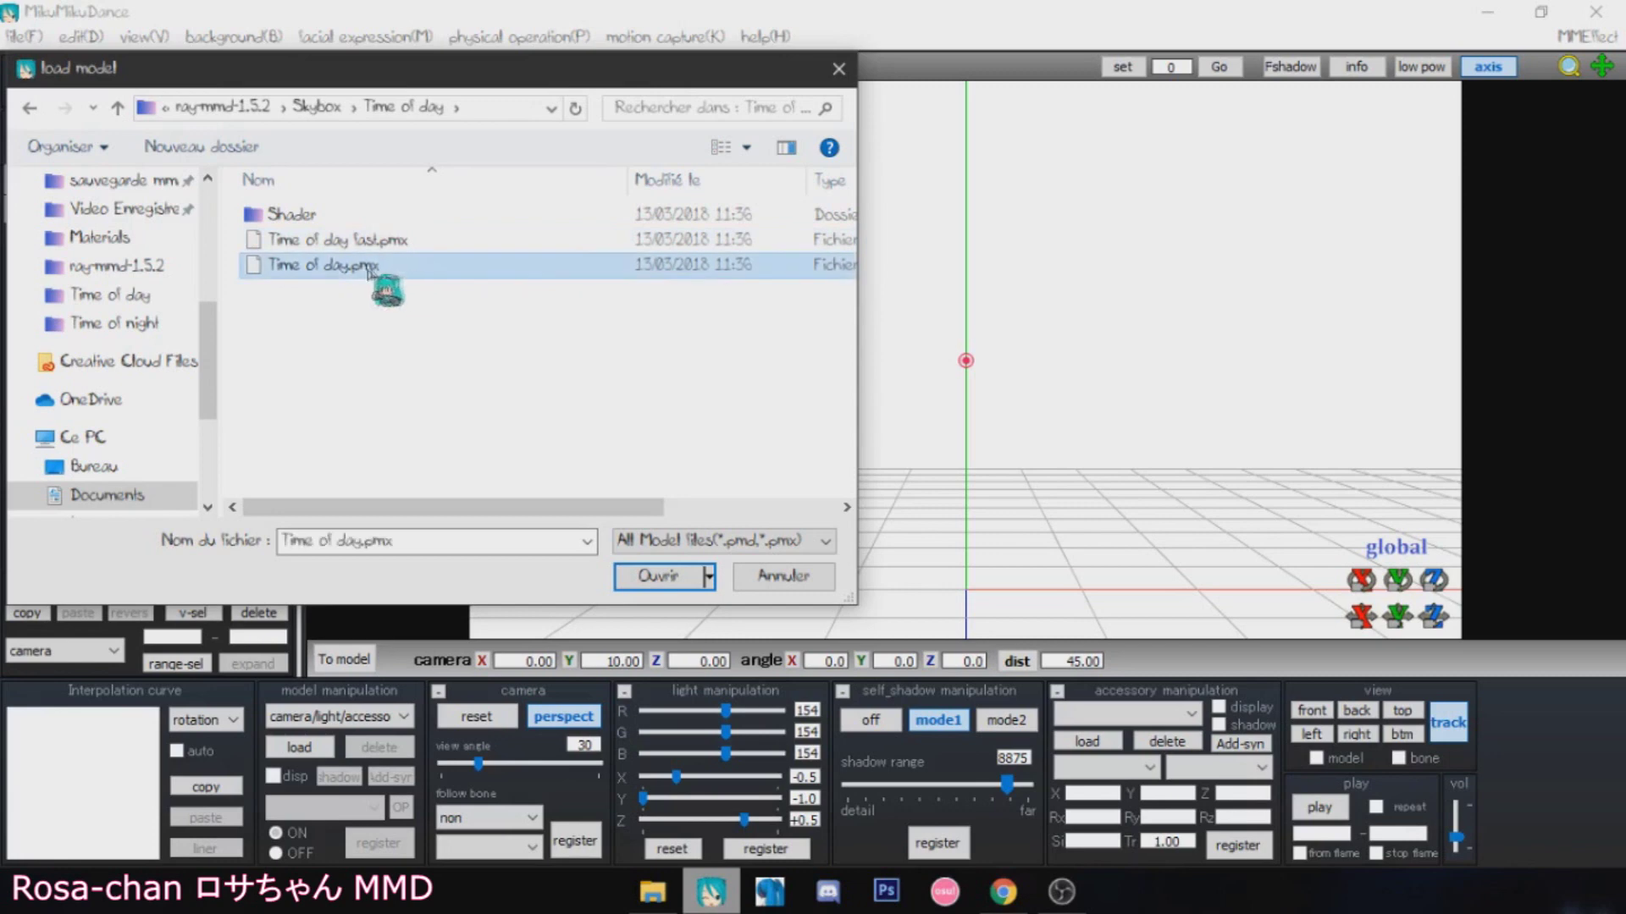
pyautogui.click(664, 576)
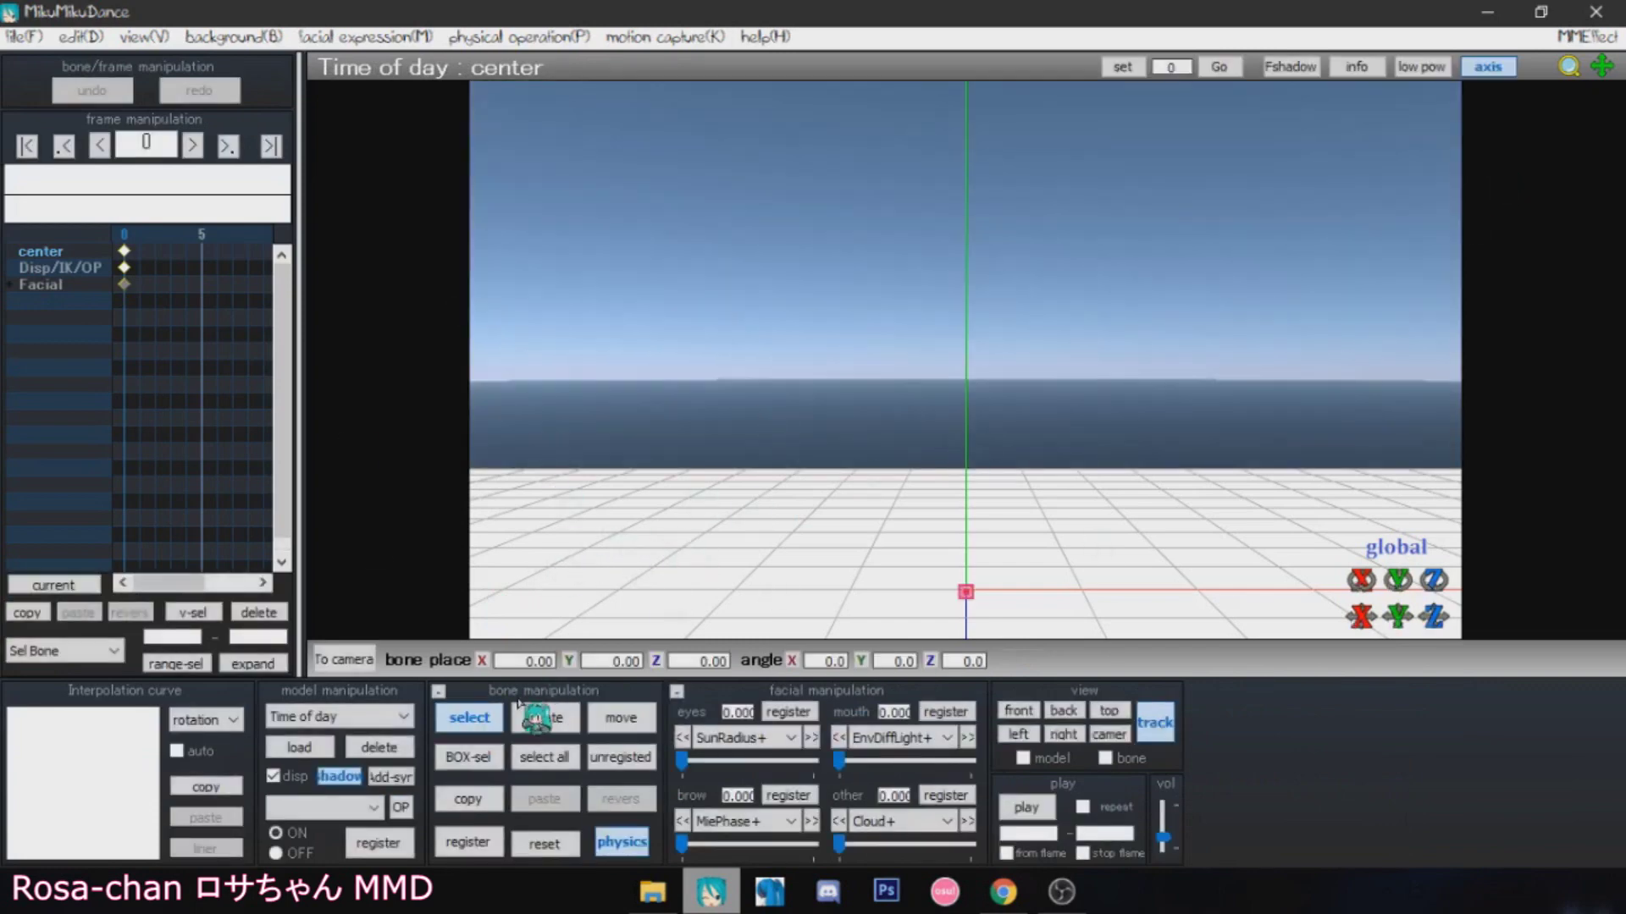
# Step: Load the ray_controller.pmx model from the ray-mmd-1.5.2 folder and accept its model information
pyautogui.click(320, 745)
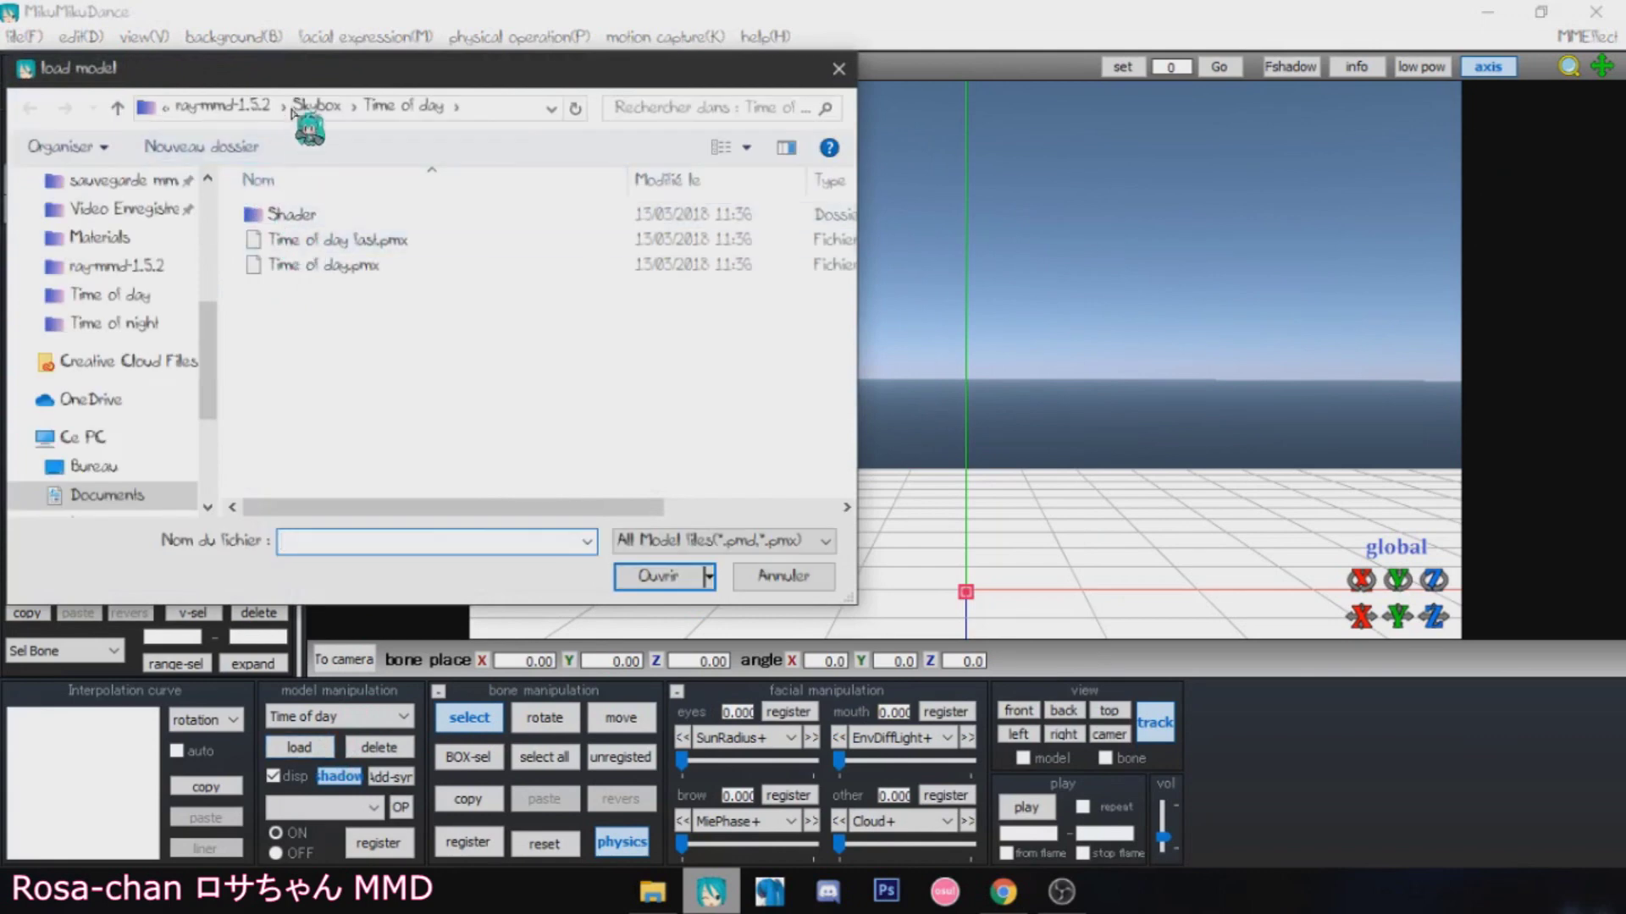
pyautogui.click(218, 106)
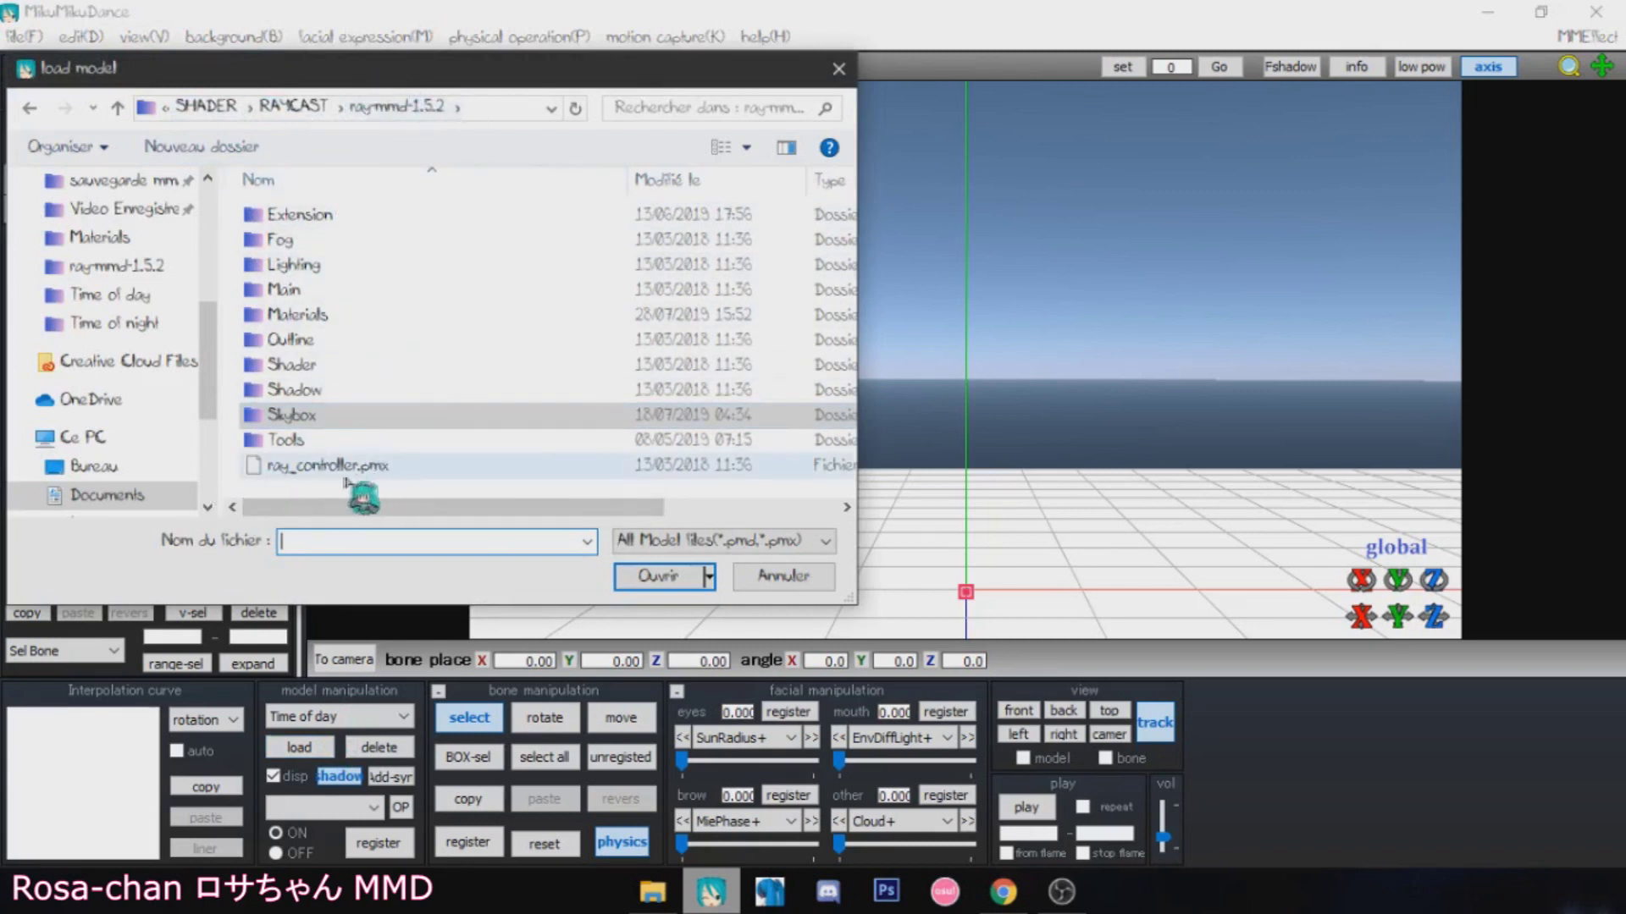
pyautogui.click(272, 472)
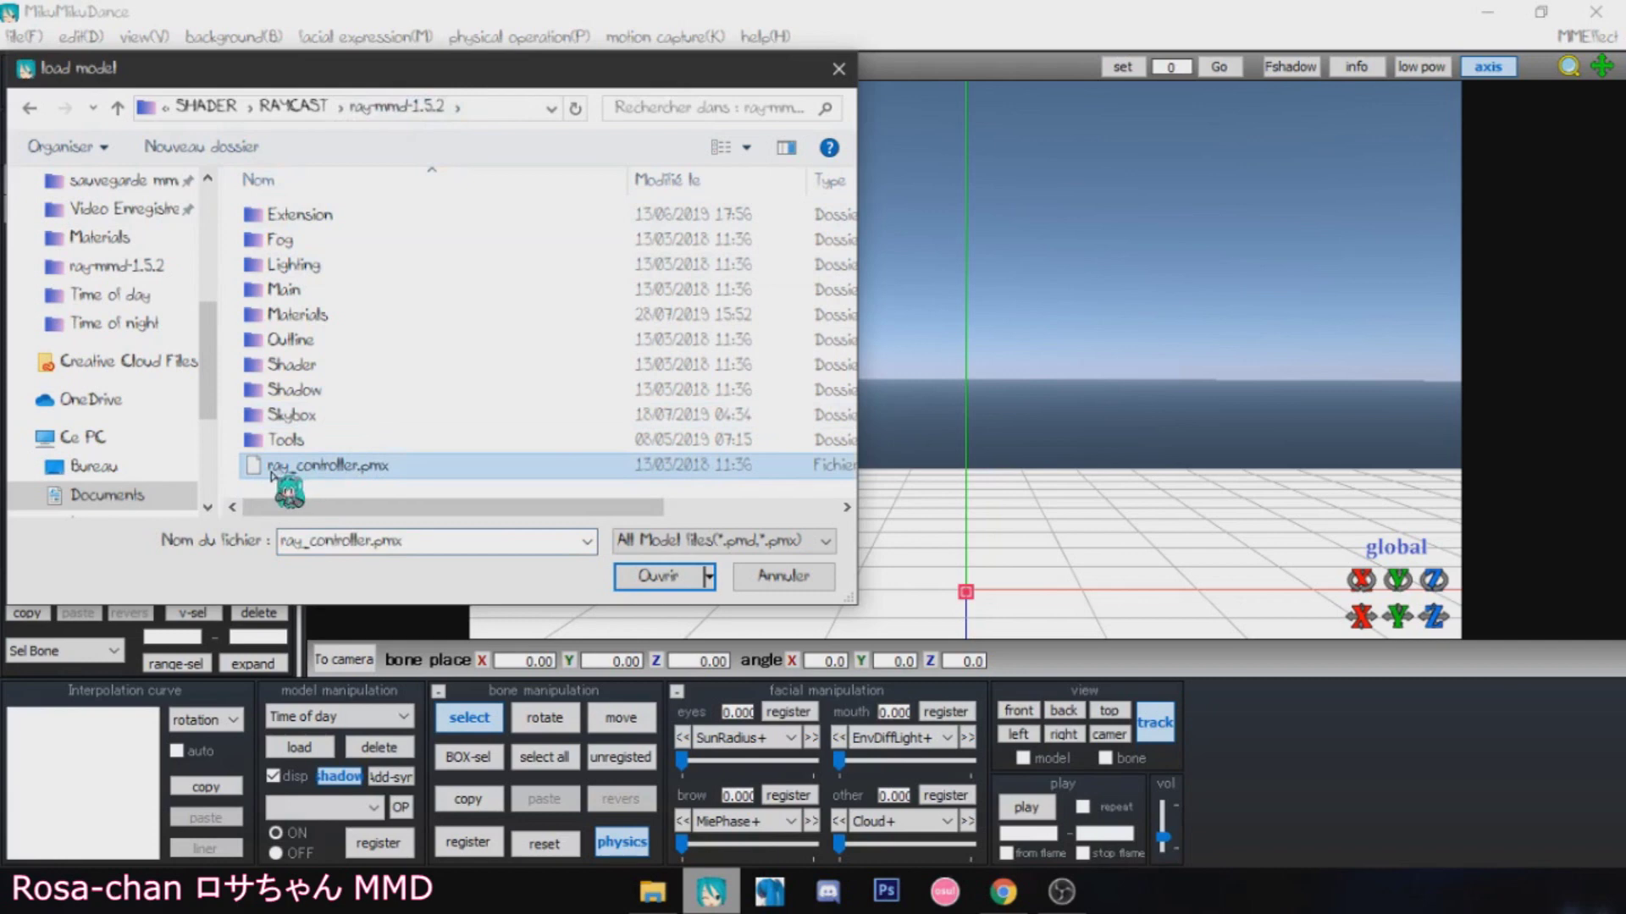
pyautogui.click(664, 575)
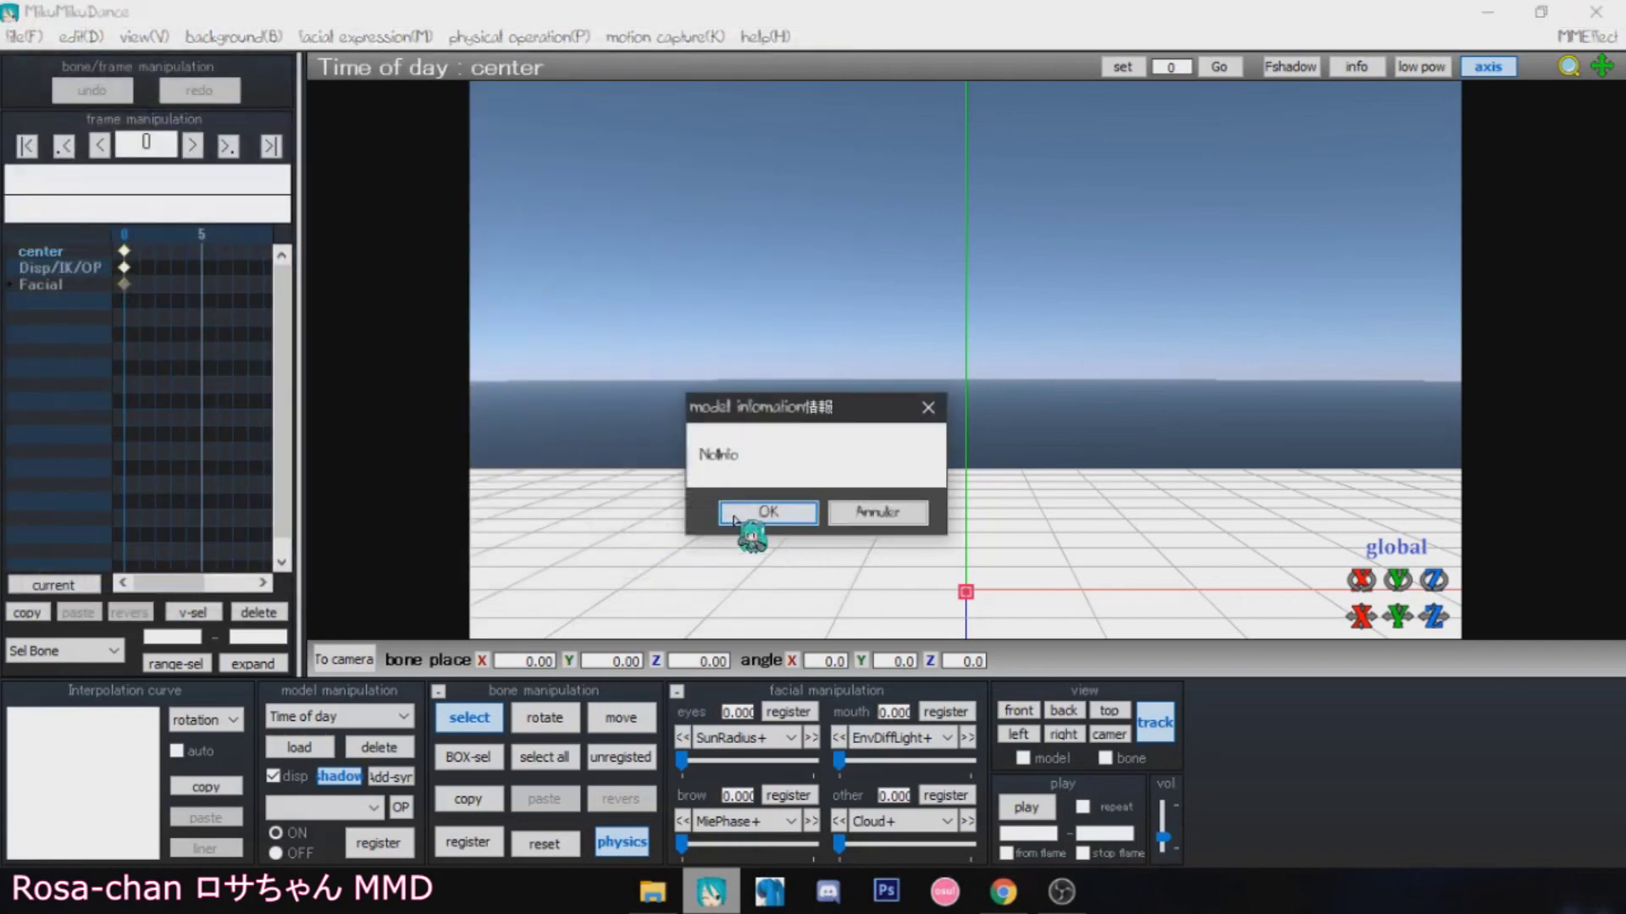
pyautogui.click(768, 512)
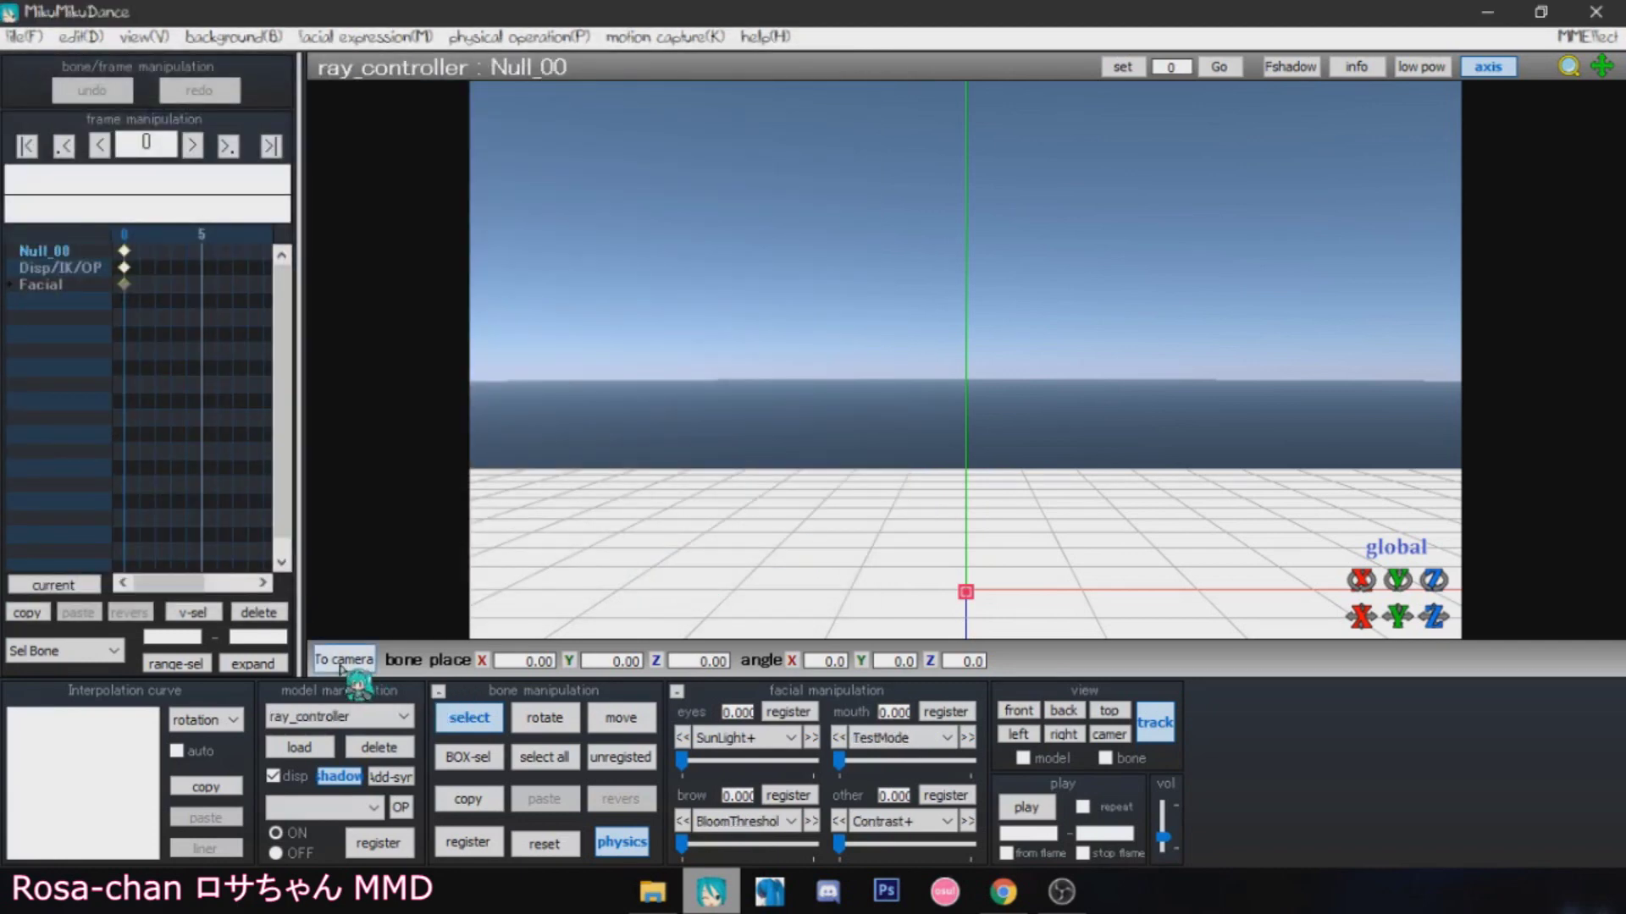
# Step: Switch to camera mode and load ray.x from the ray-mmd-1.5.2 folder as an accessory
pyautogui.click(363, 658)
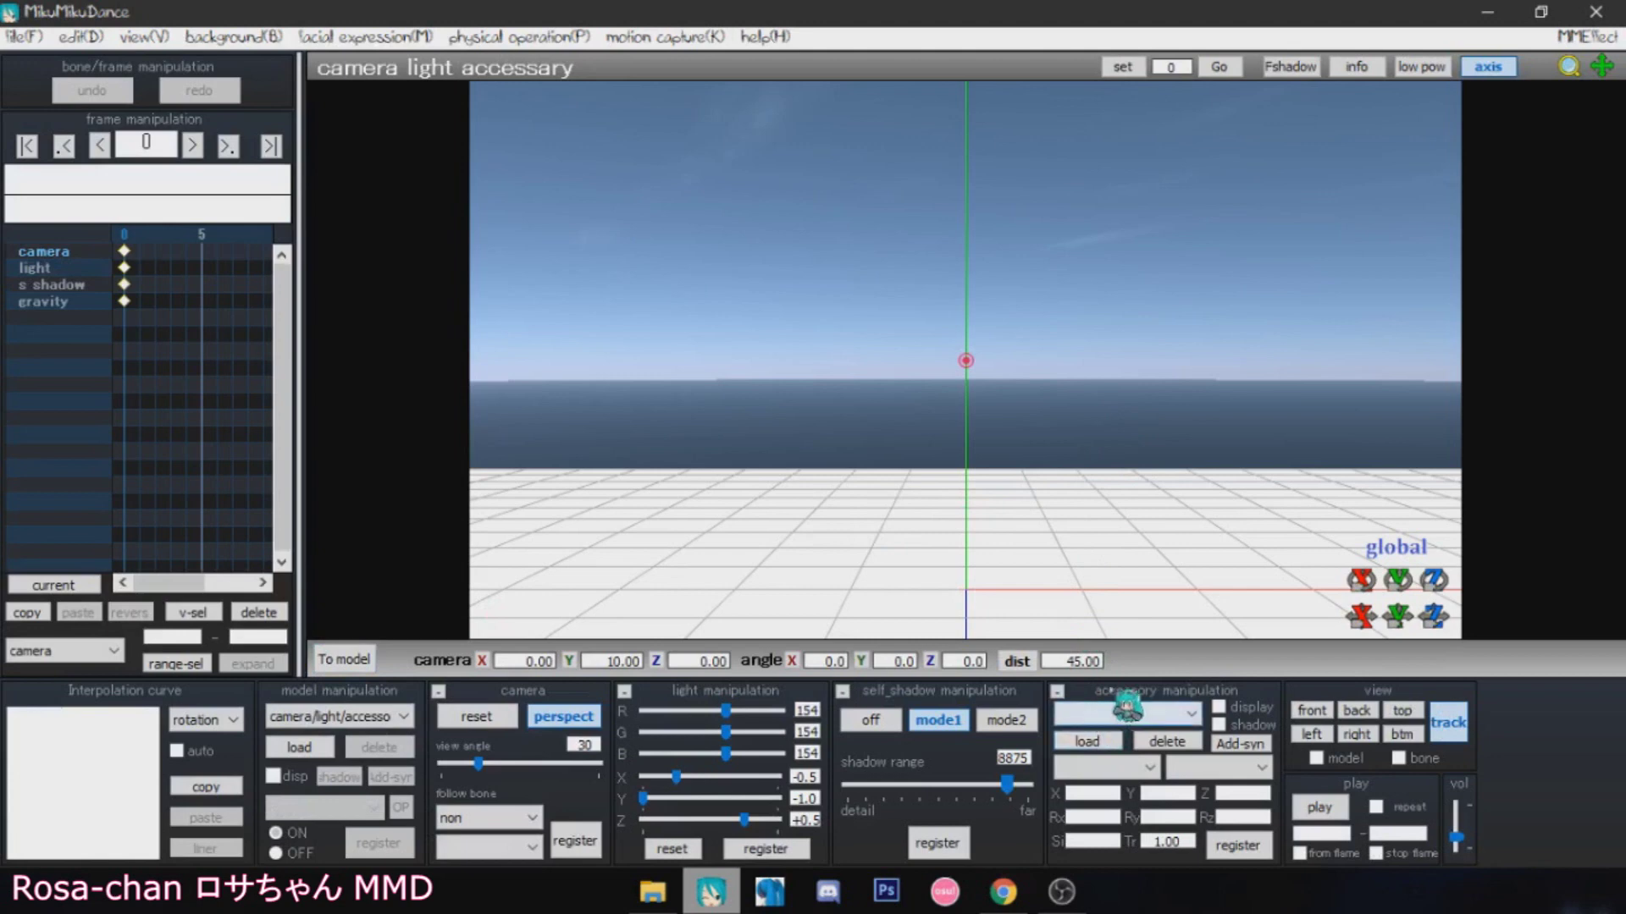
pyautogui.click(1087, 742)
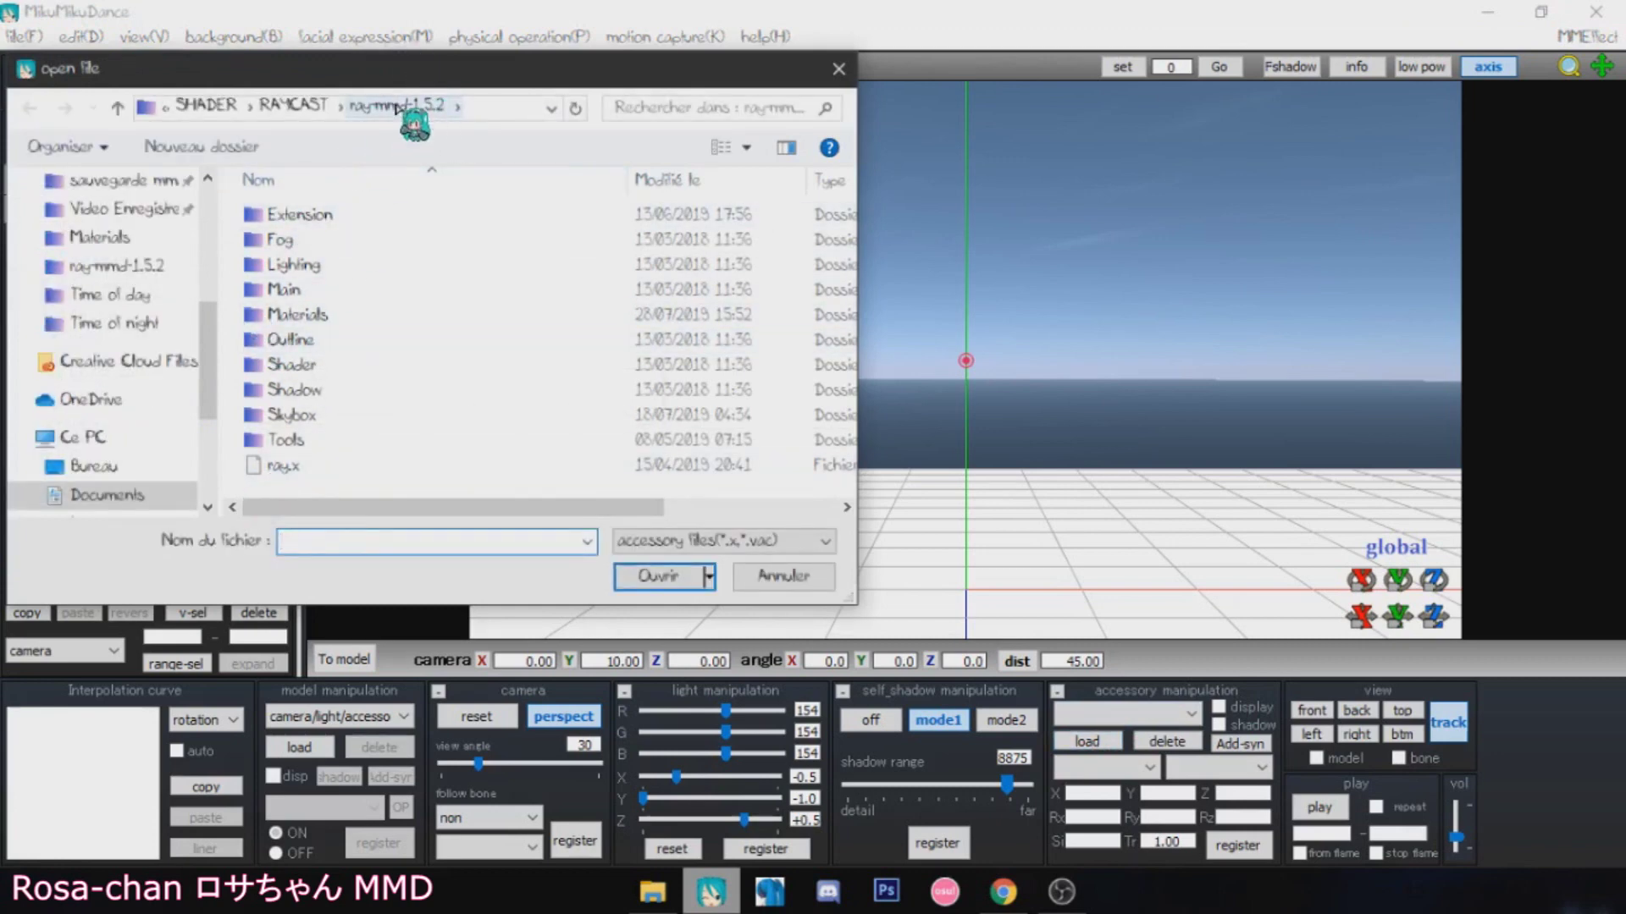
pyautogui.click(286, 466)
pyautogui.click(658, 578)
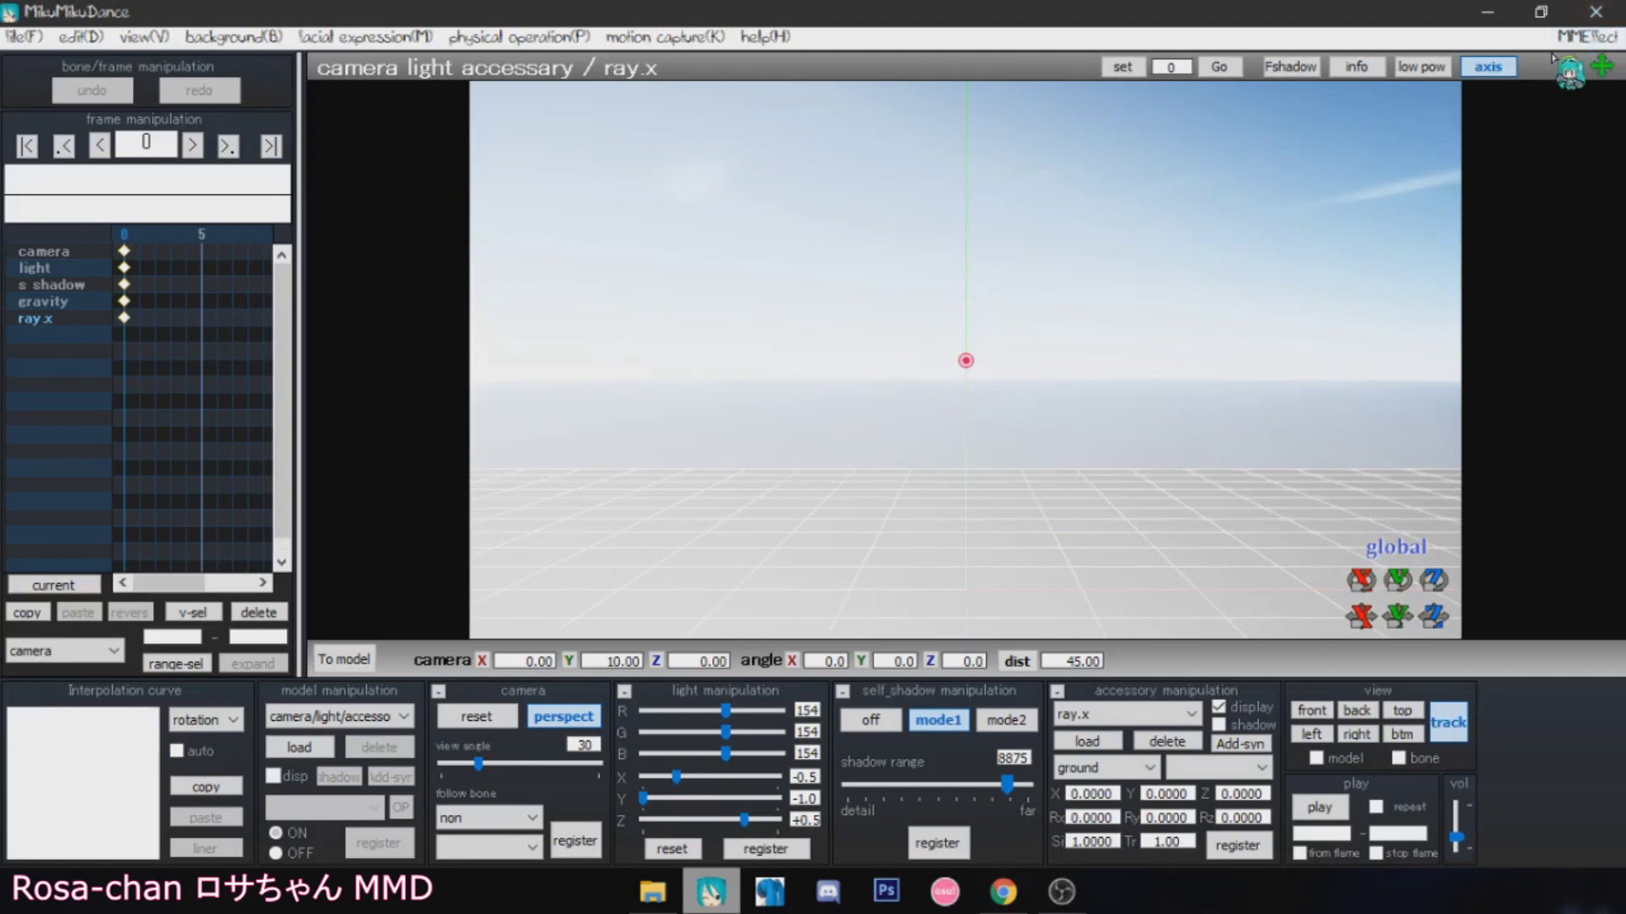
# Step: In the MMEffect file mapping, assign Time of day.fx to Time of day.pmx for the Main render target
pyautogui.click(1599, 38)
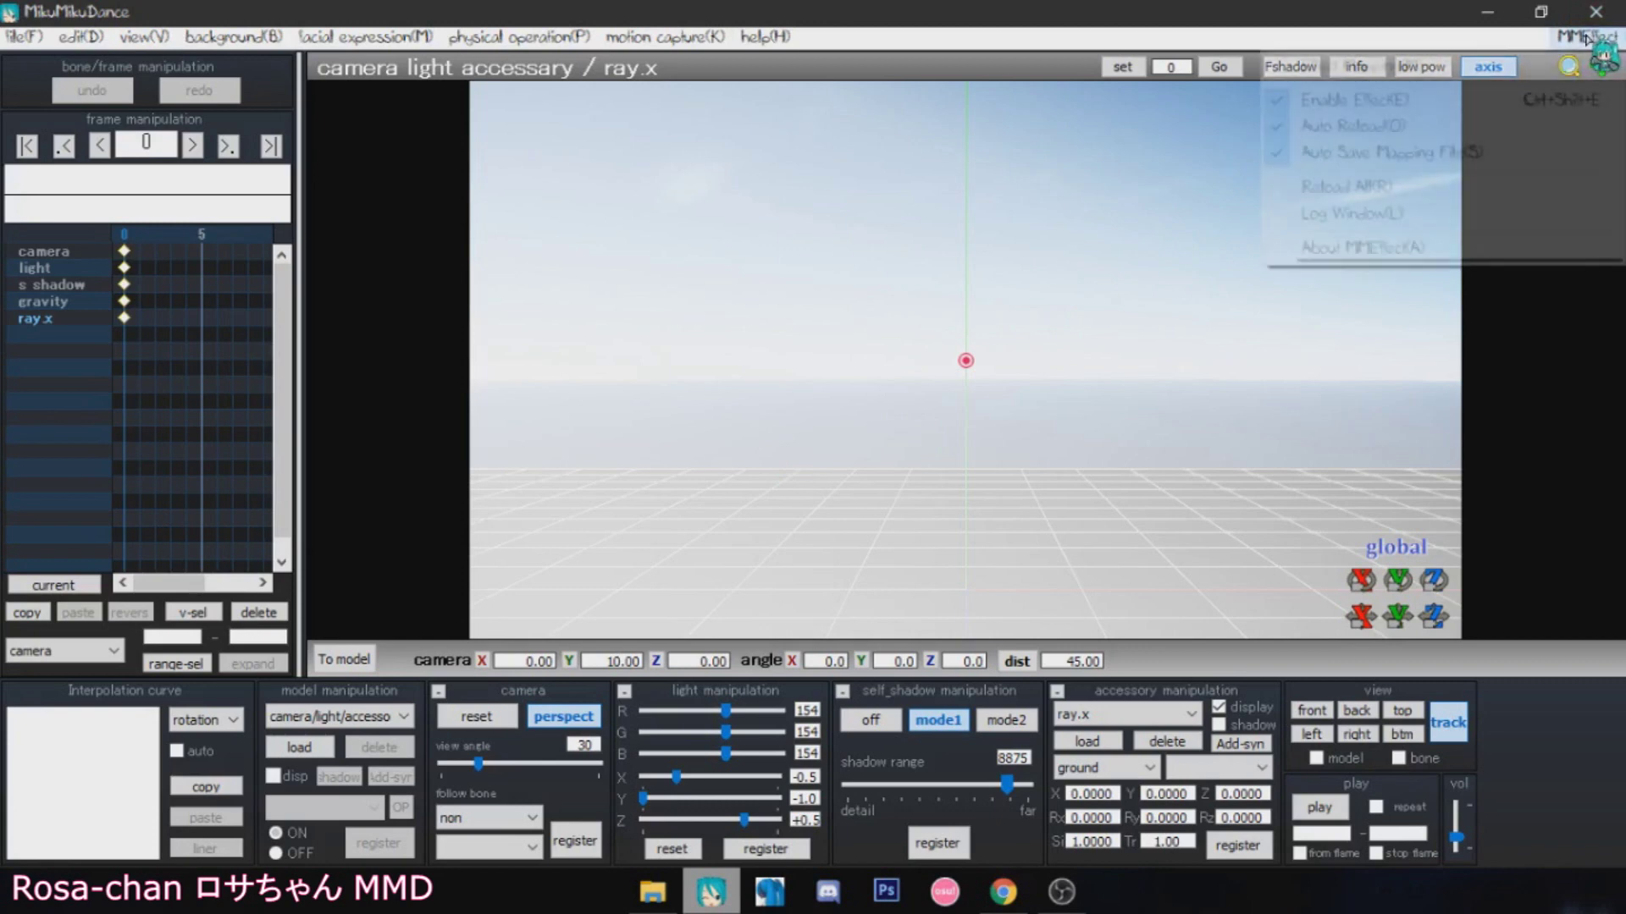
pyautogui.click(1439, 66)
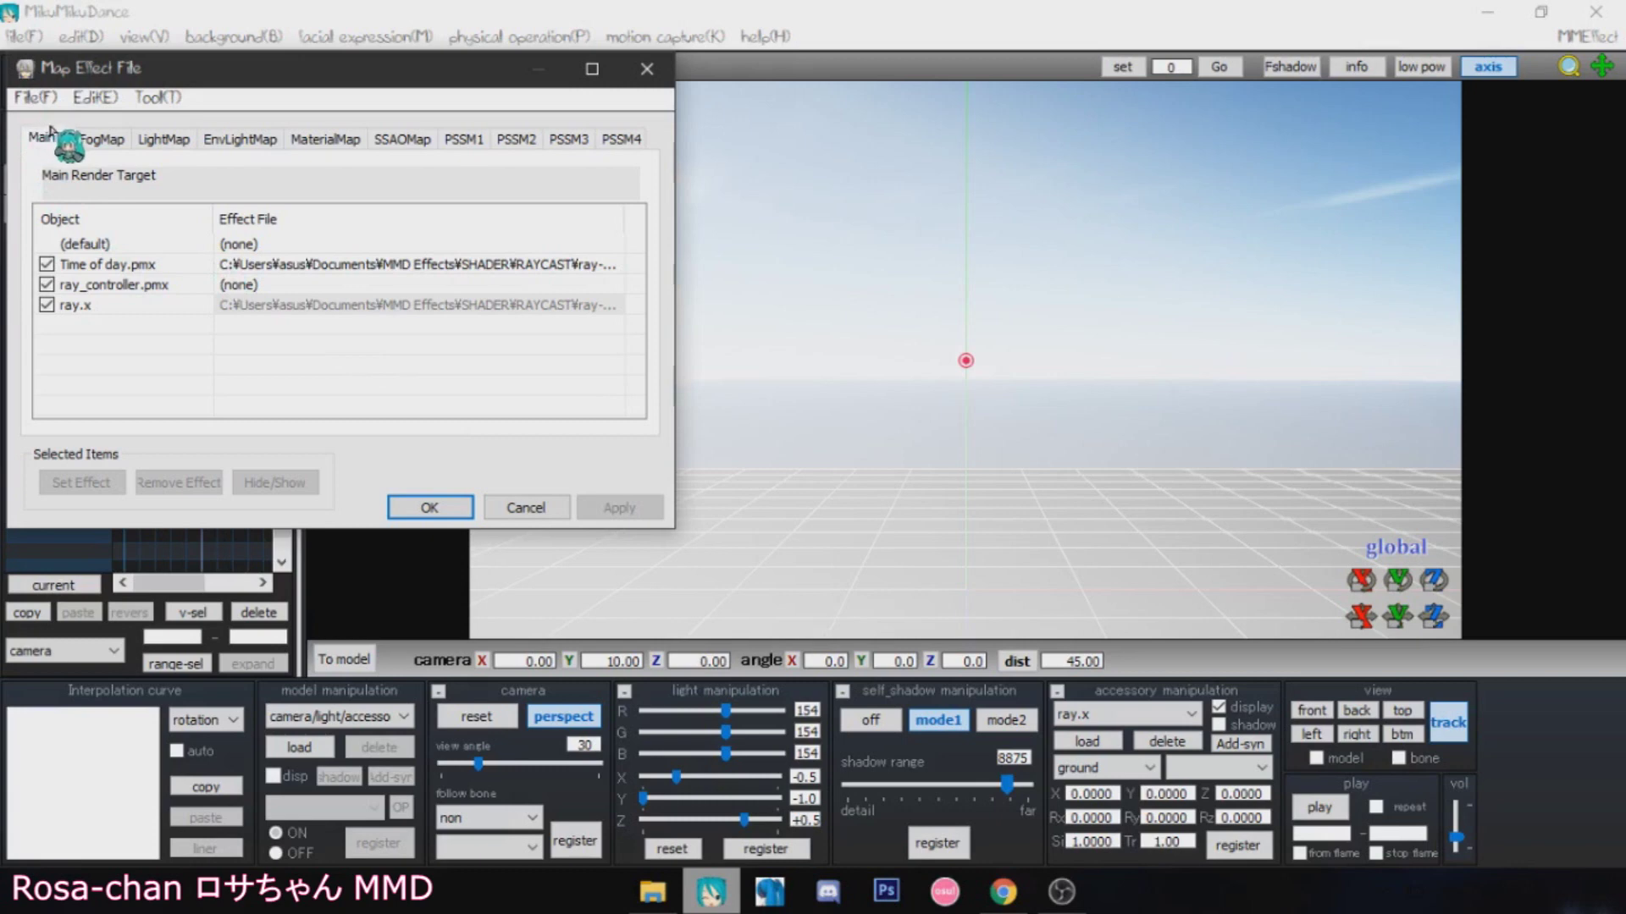
pyautogui.click(99, 266)
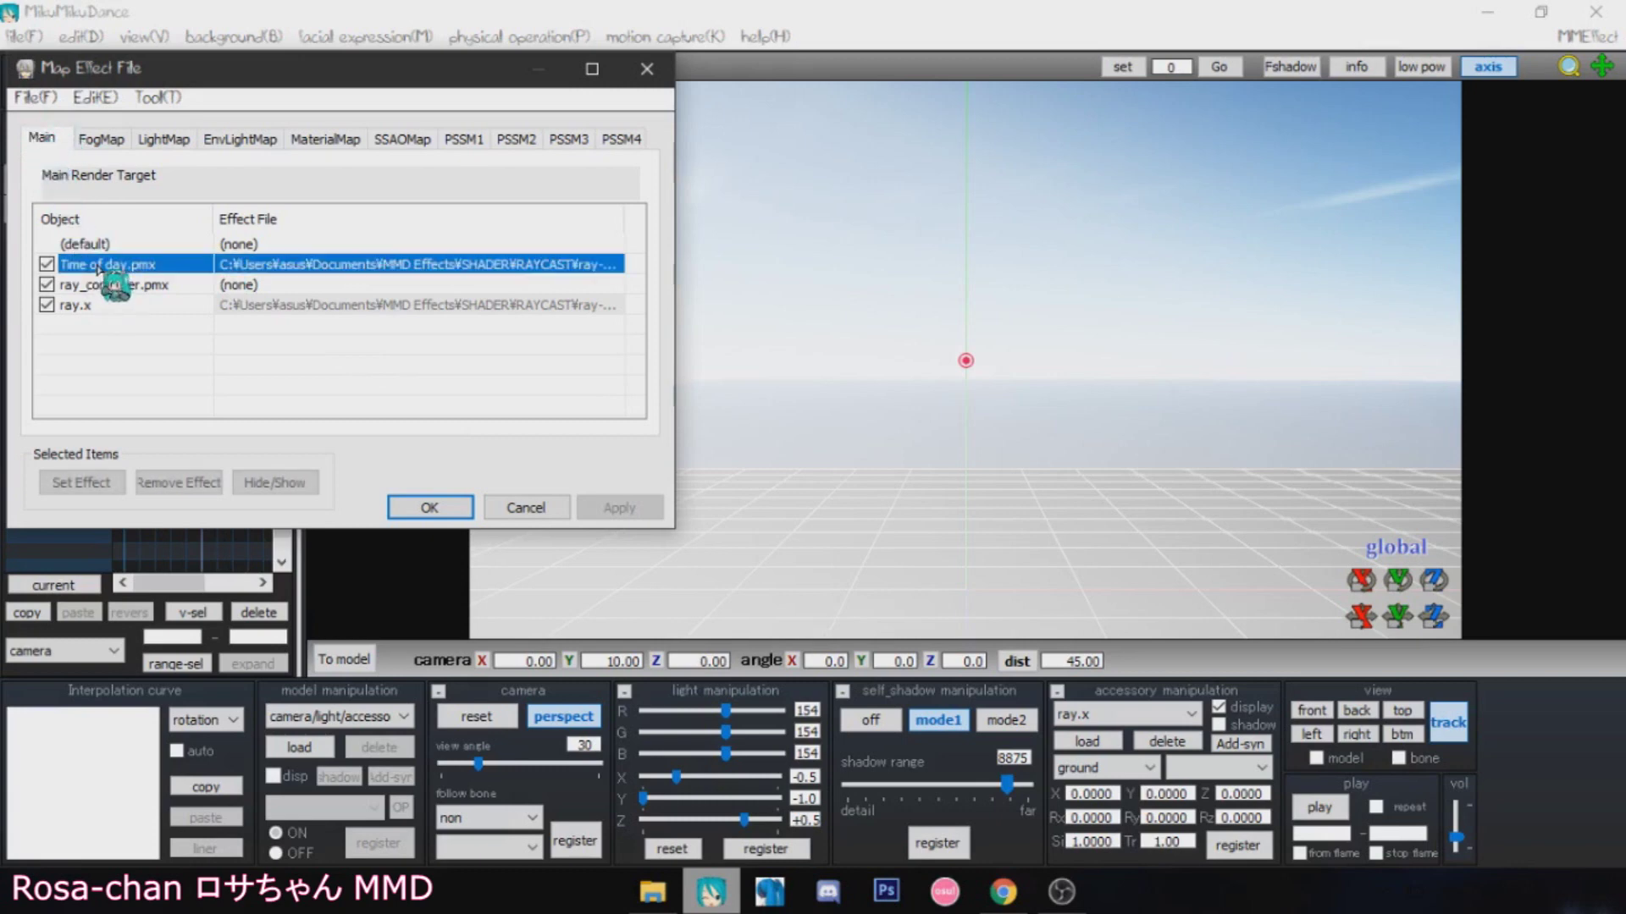
pyautogui.click(96, 483)
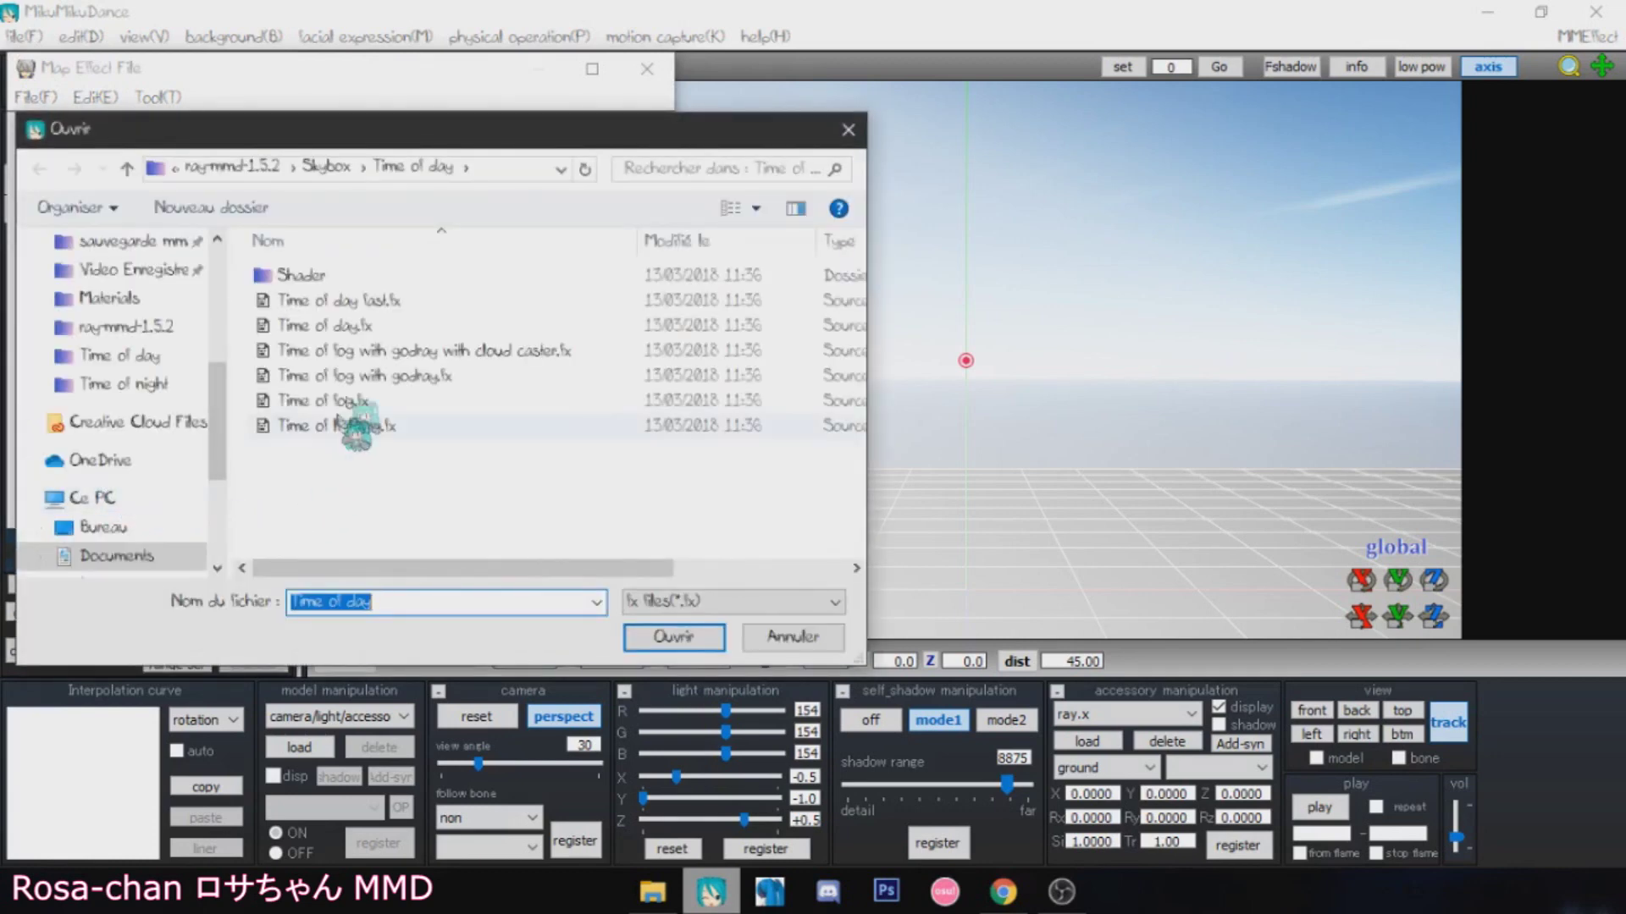
pyautogui.click(349, 328)
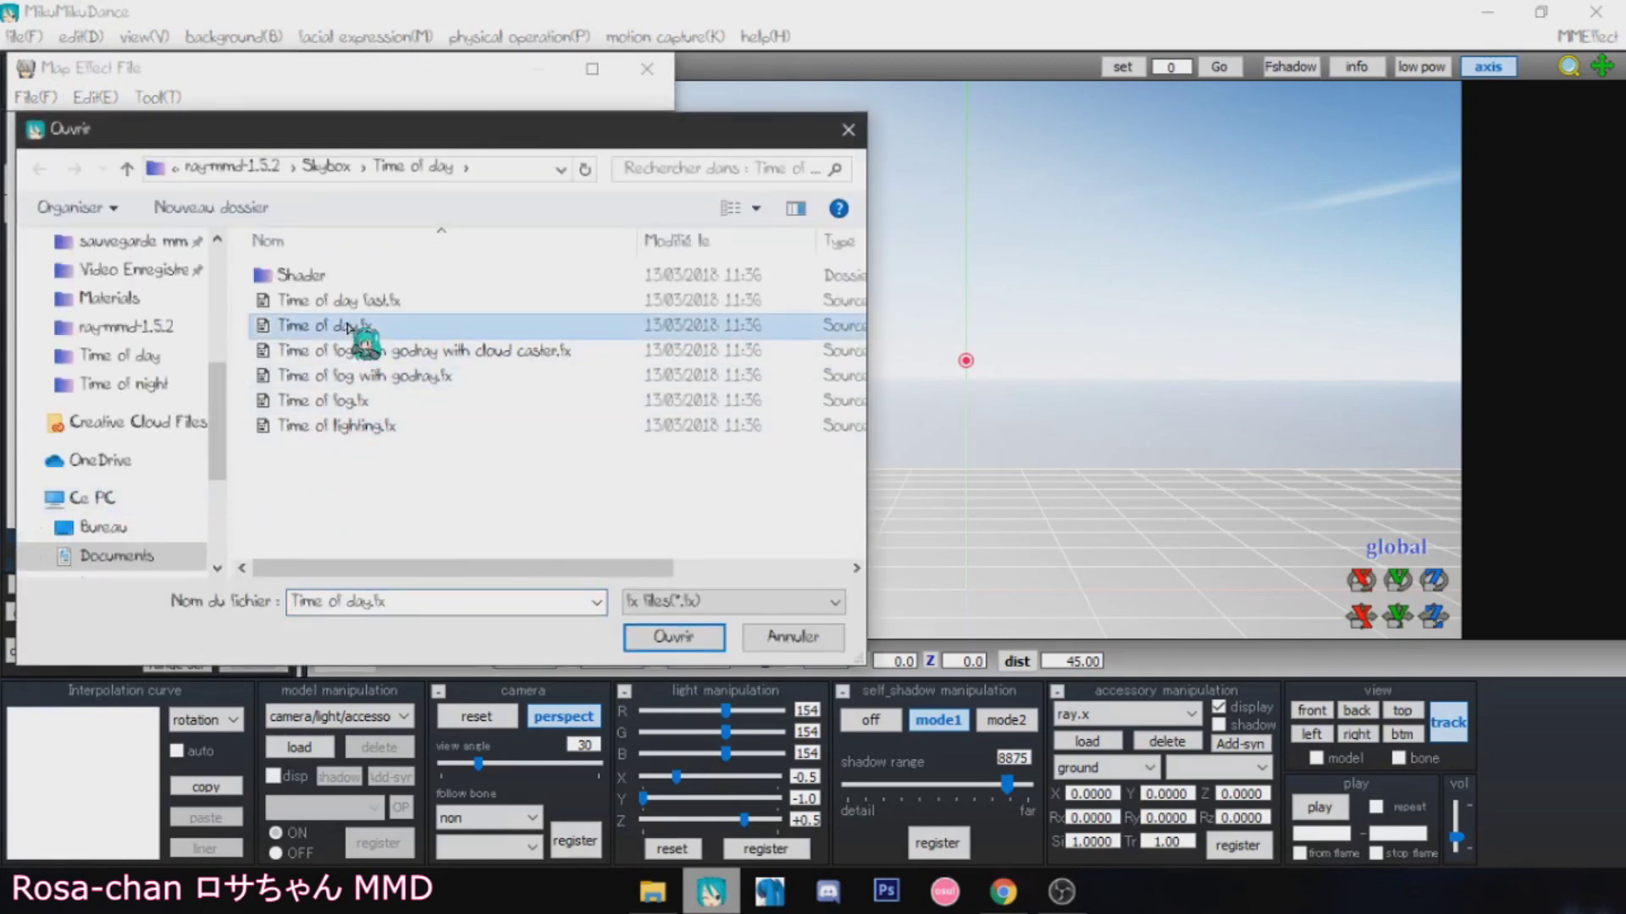
pyautogui.click(688, 644)
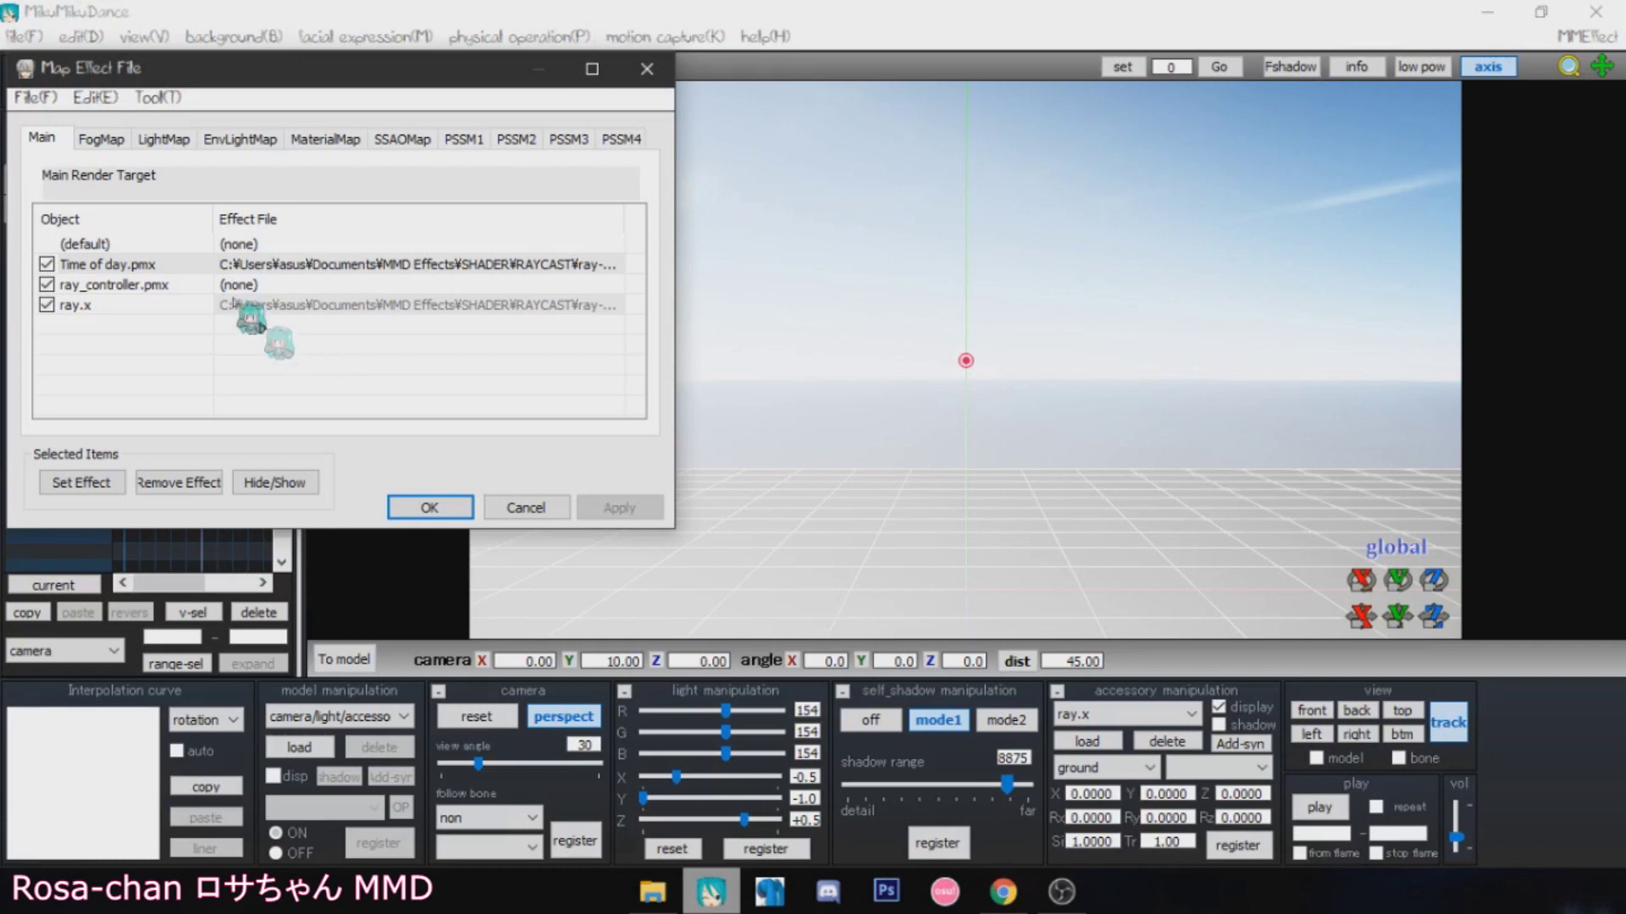
# Step: Assign Time of fog with godray with cloud caster.fx to Time of day.pmx in the FogMap
pyautogui.click(100, 140)
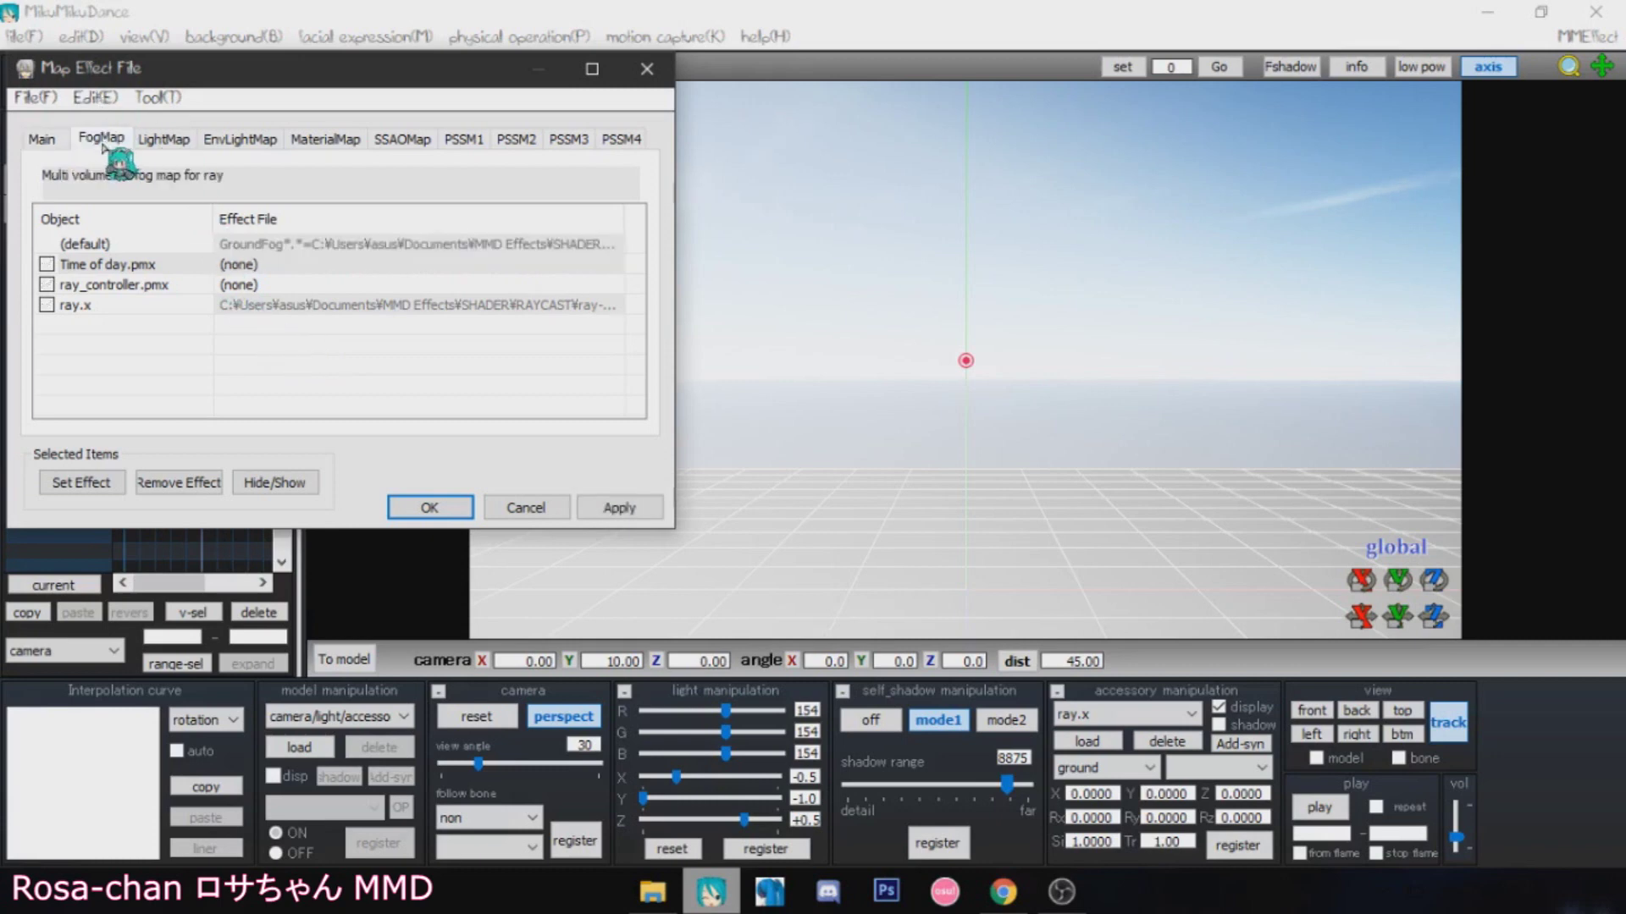
pyautogui.click(112, 265)
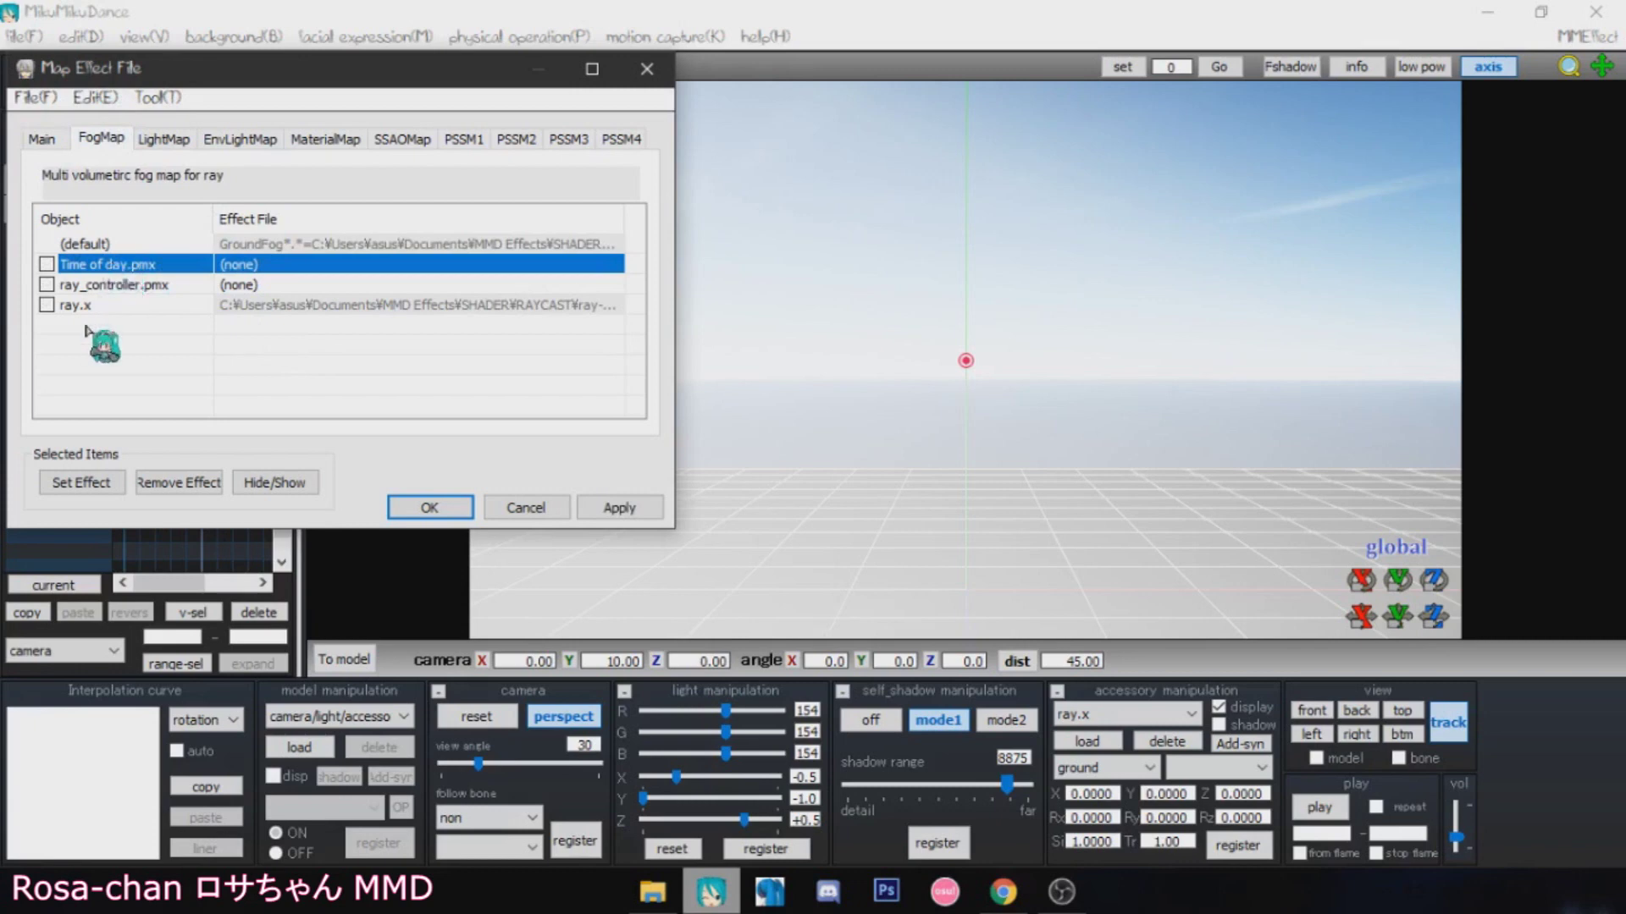
pyautogui.click(89, 480)
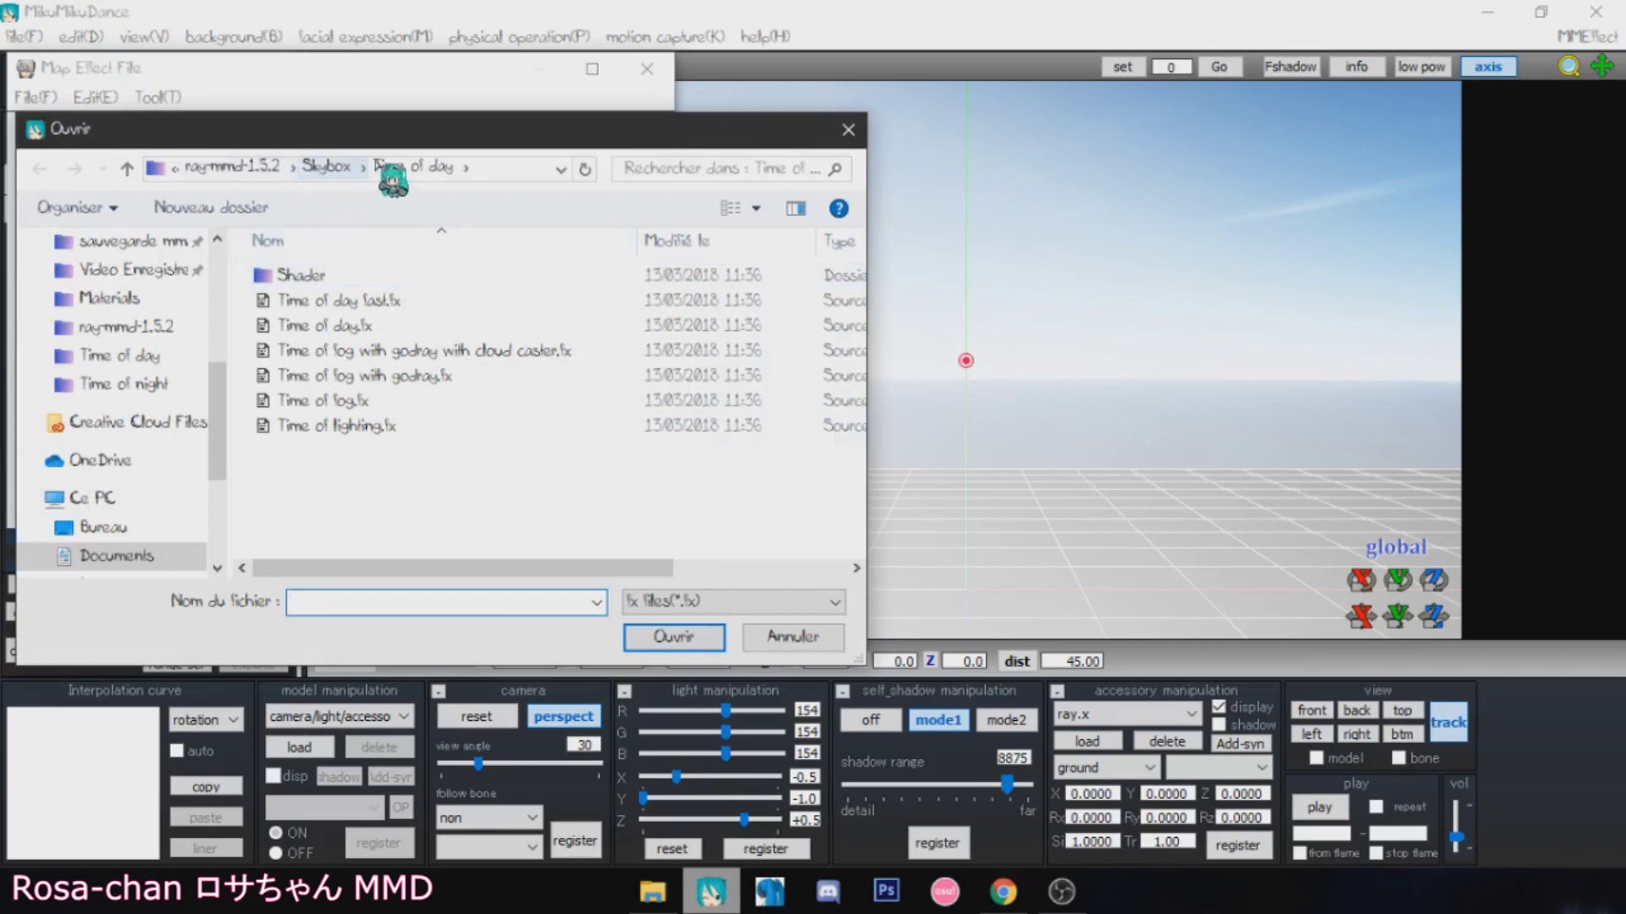
pyautogui.click(323, 169)
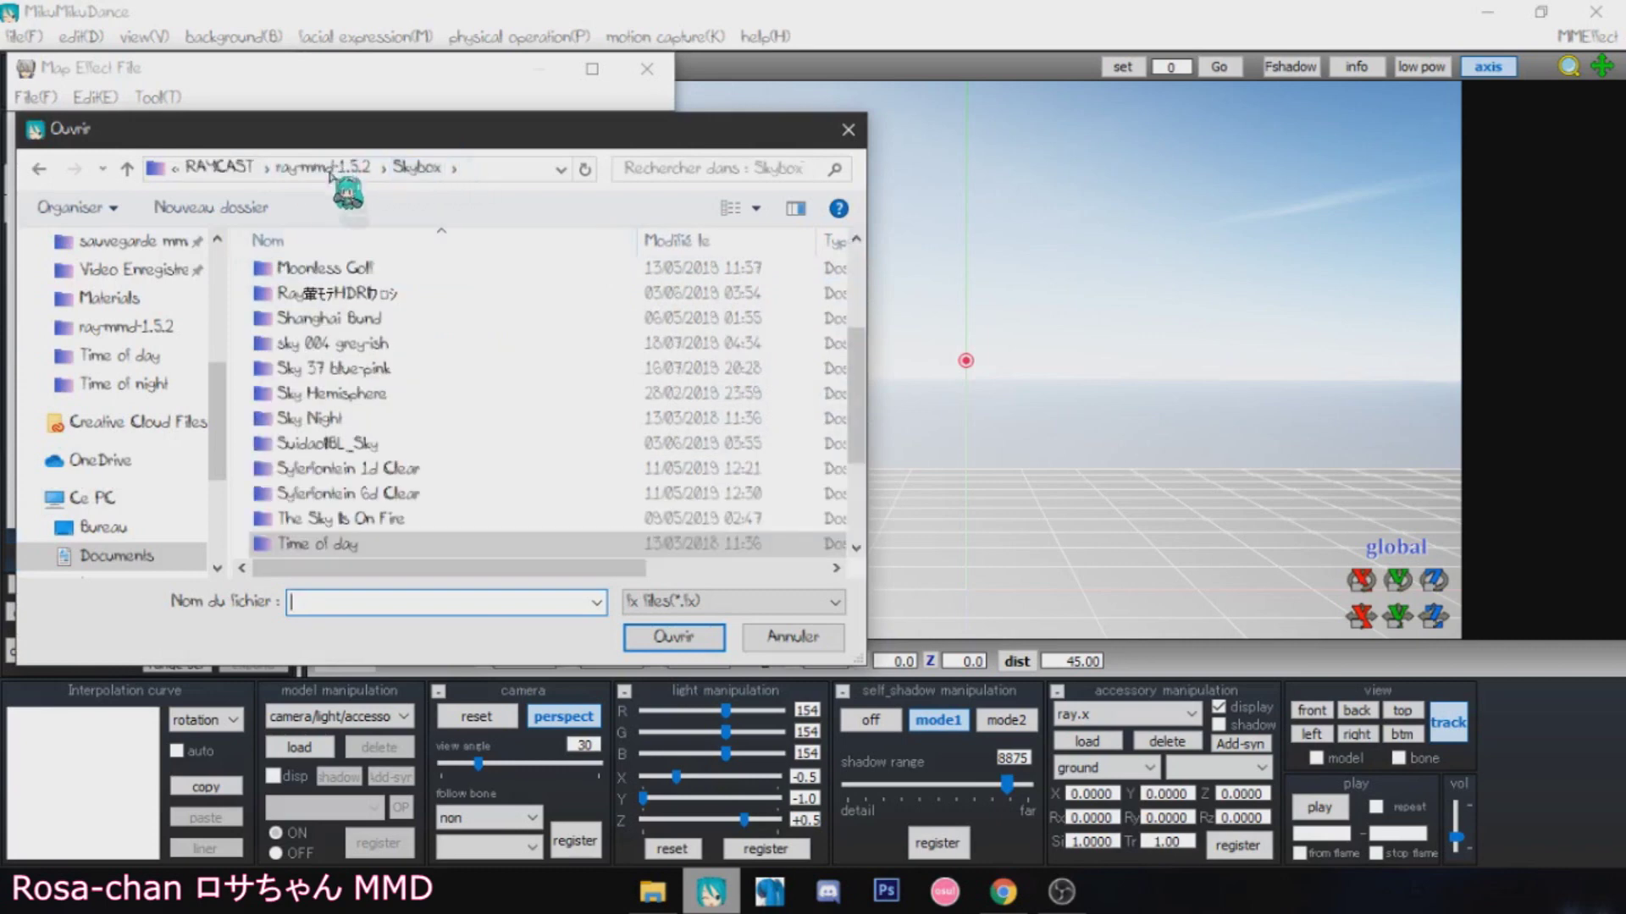
pyautogui.doubleClick(338, 546)
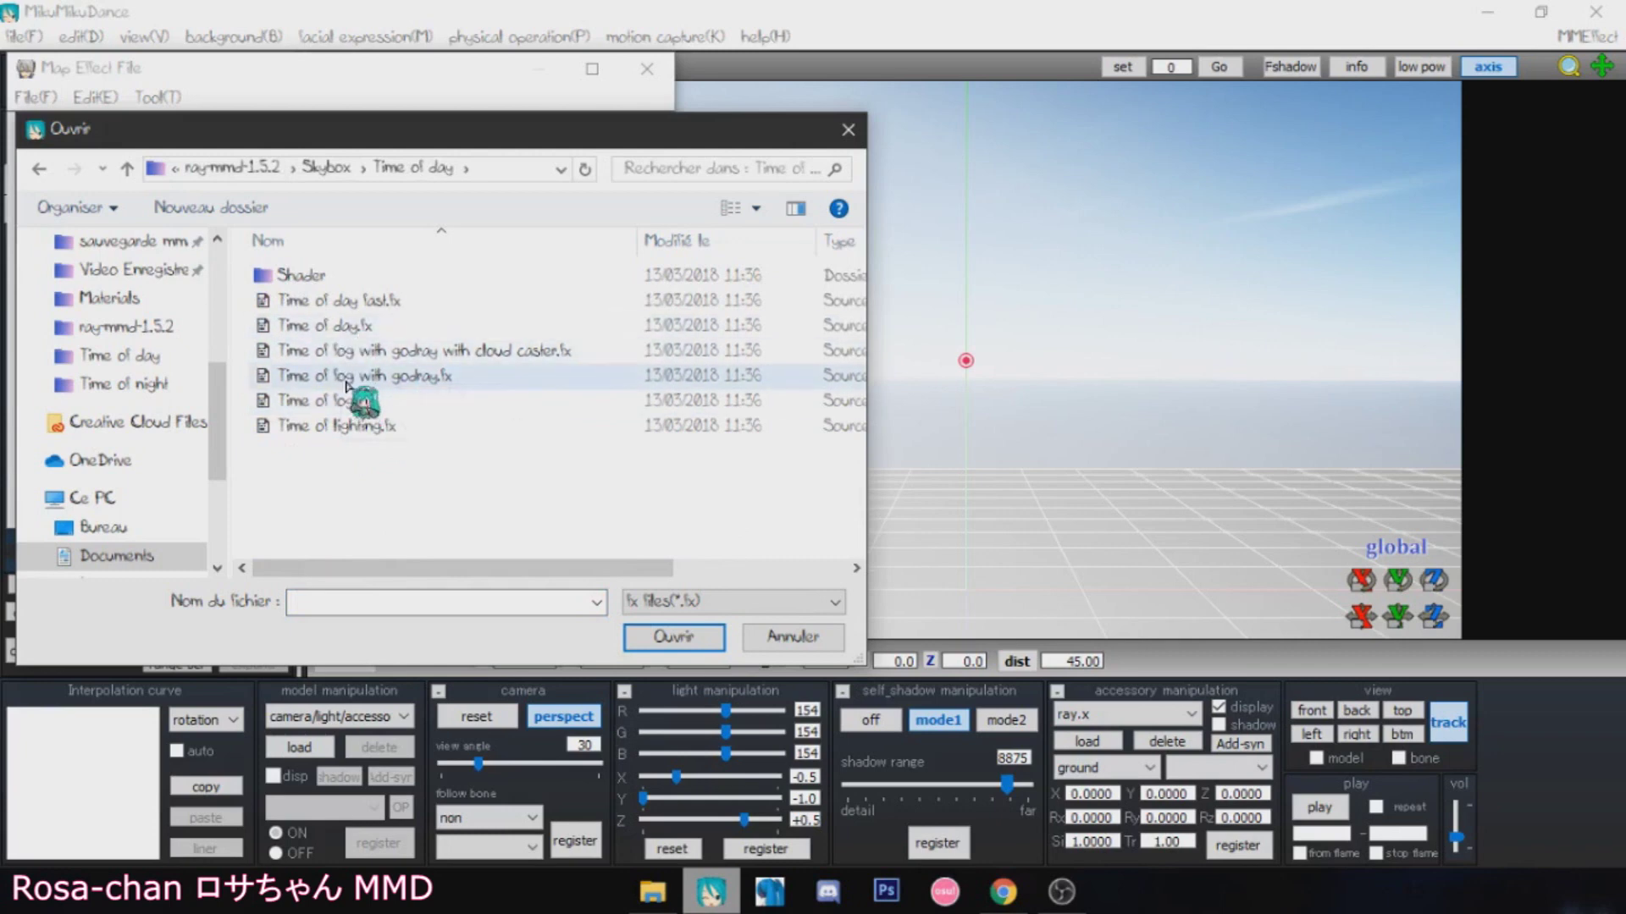
pyautogui.click(329, 353)
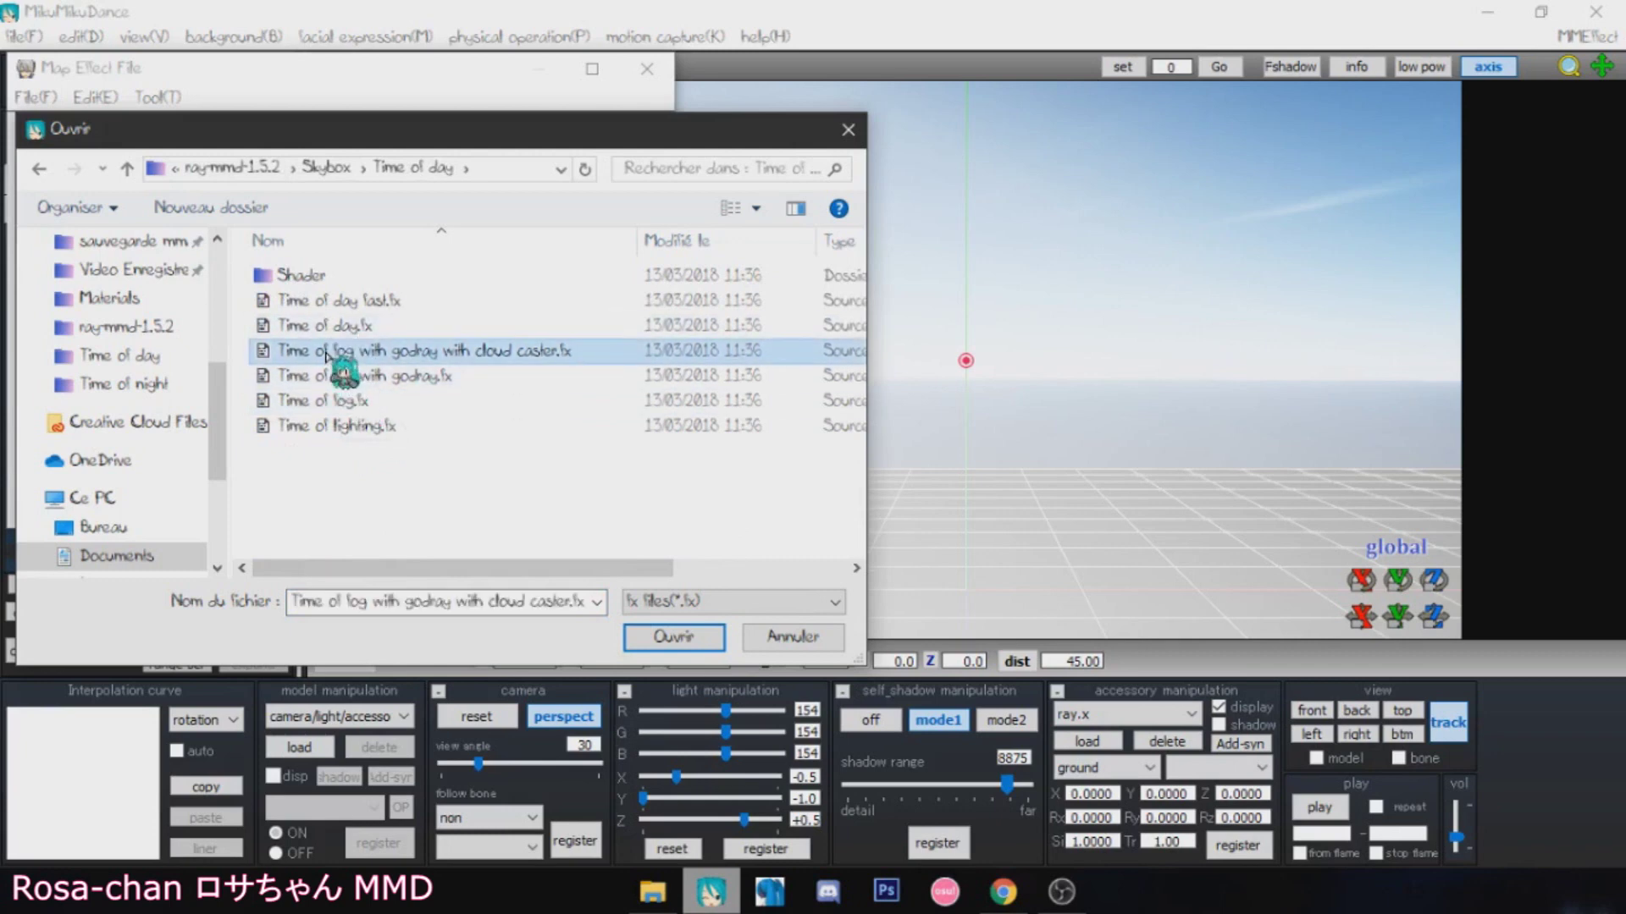
pyautogui.click(688, 644)
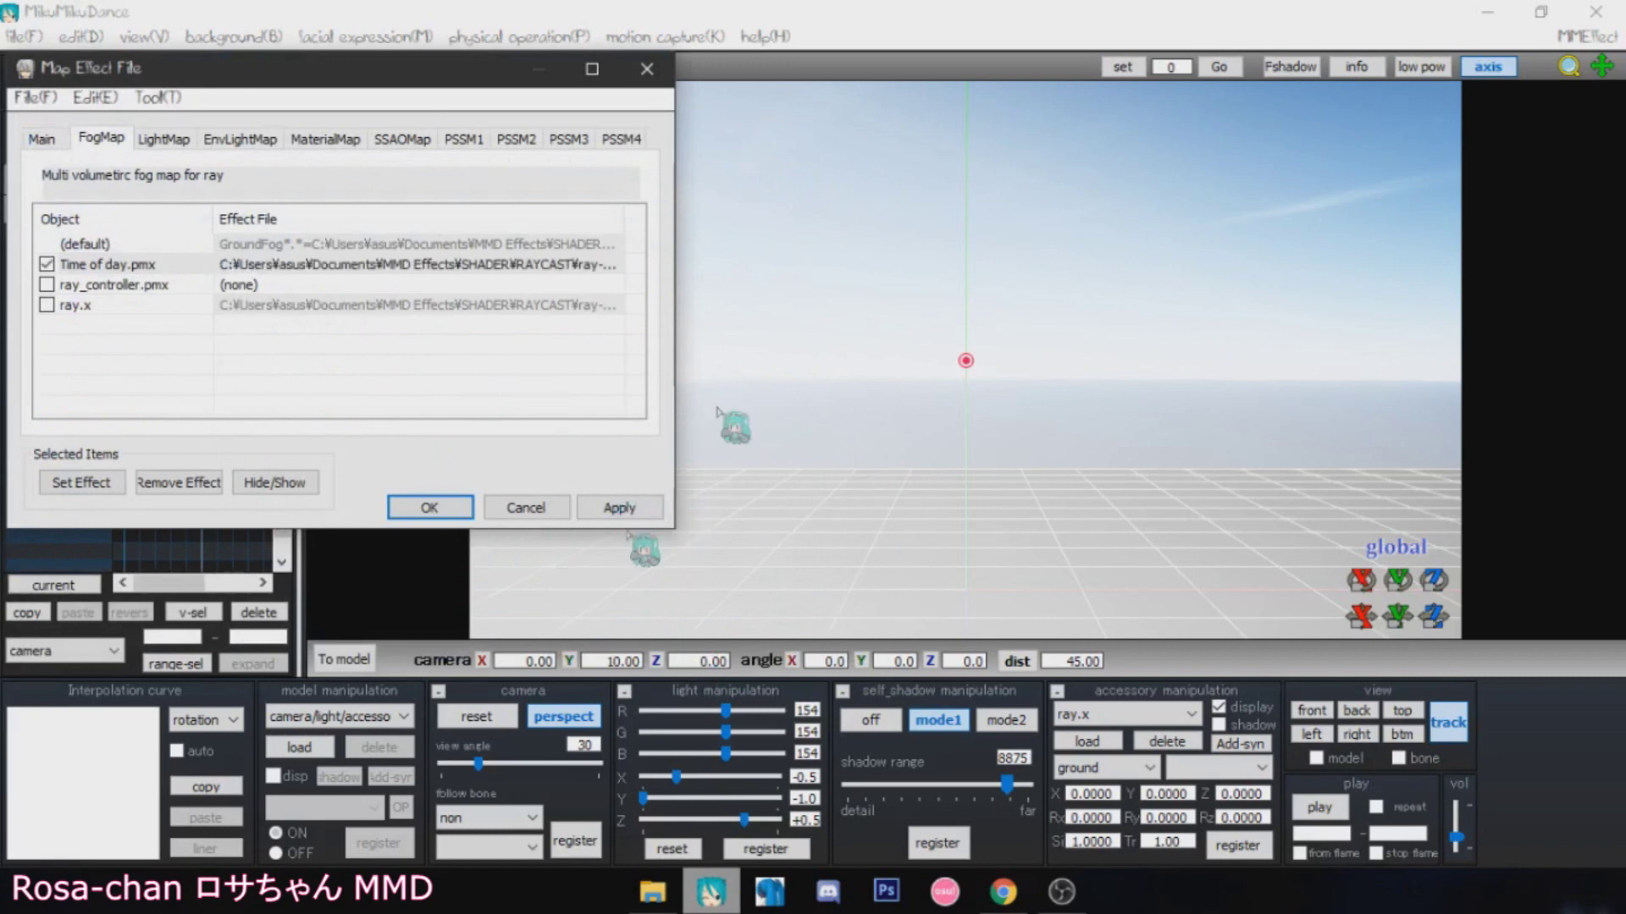
# Step: Assign Time of lighting.fx to Time of day.pmx in the EnvLightMap
pyautogui.click(251, 138)
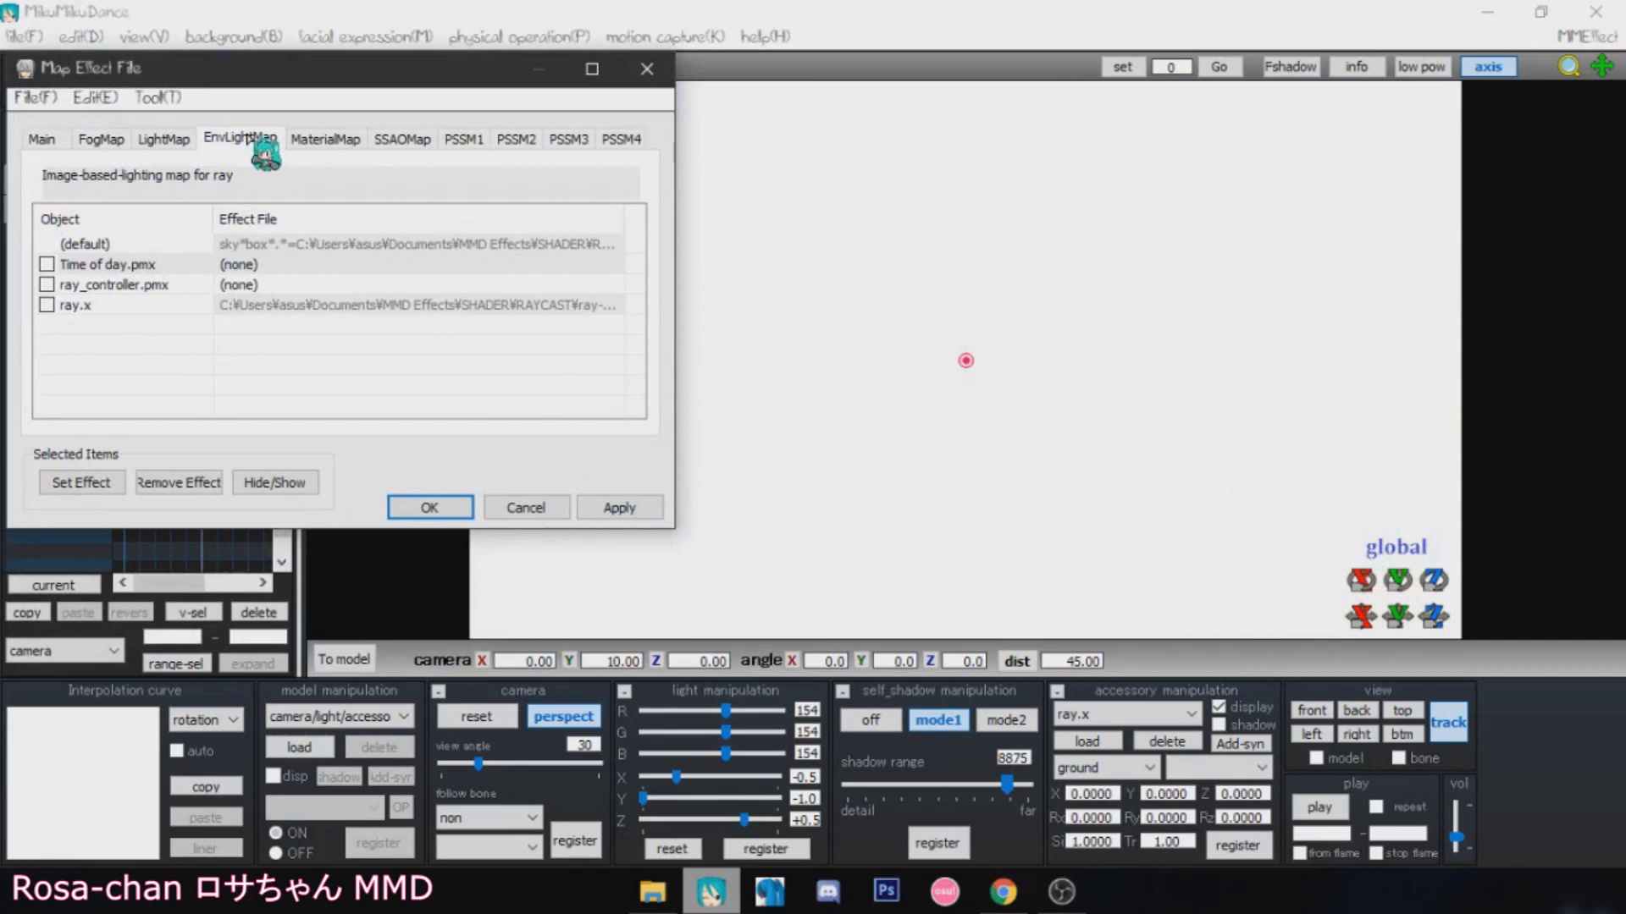
pyautogui.click(98, 267)
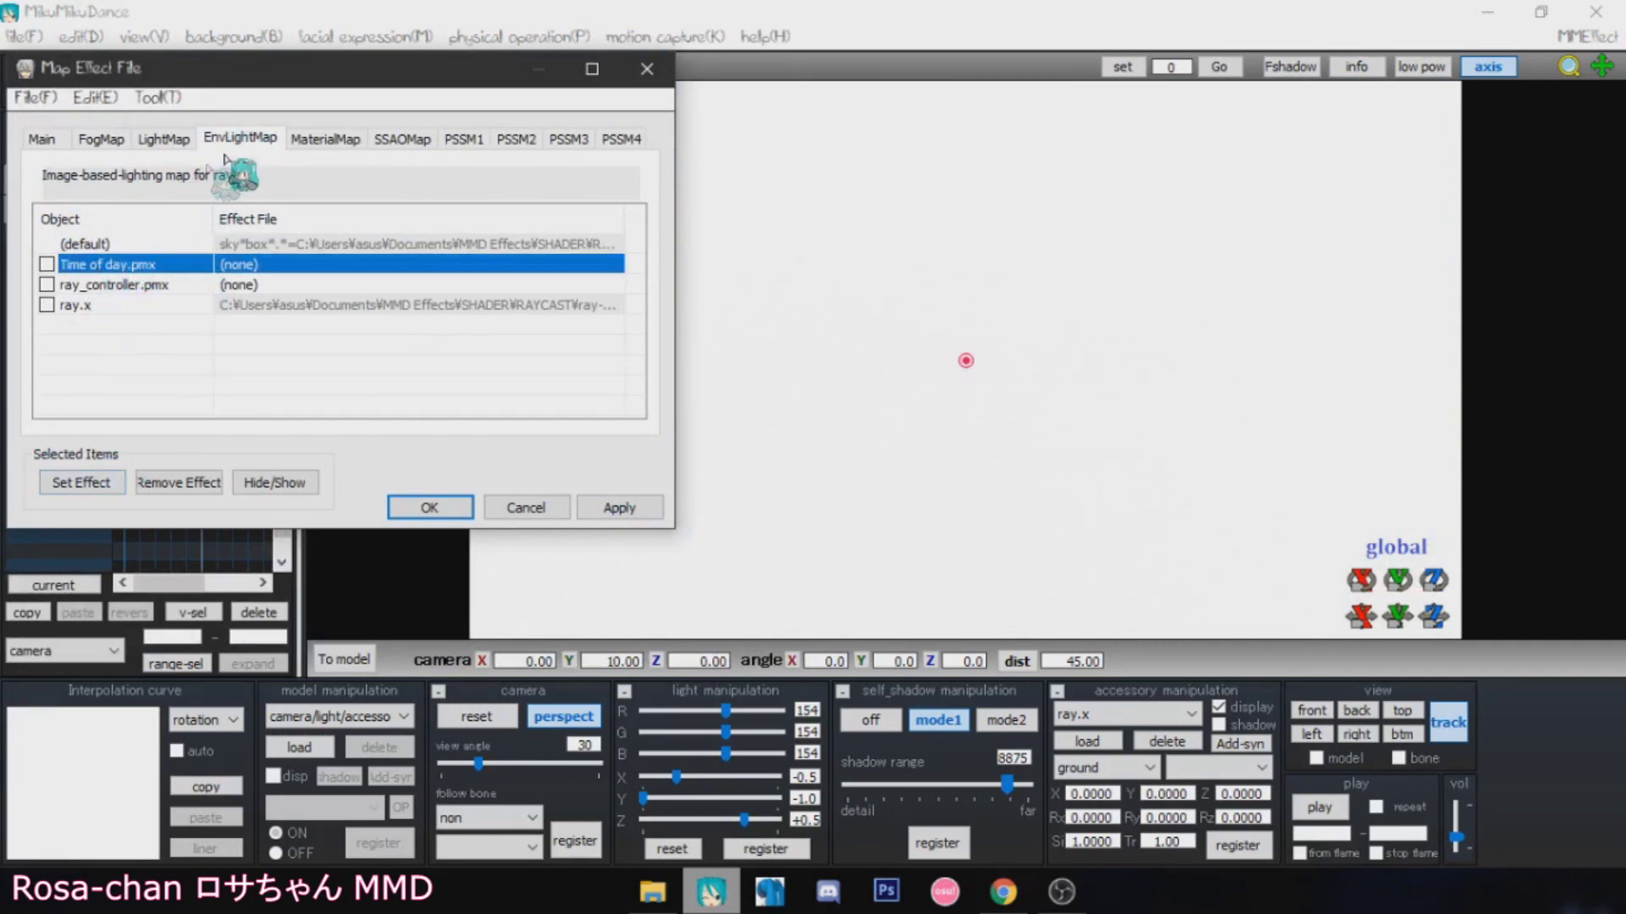
pyautogui.click(83, 484)
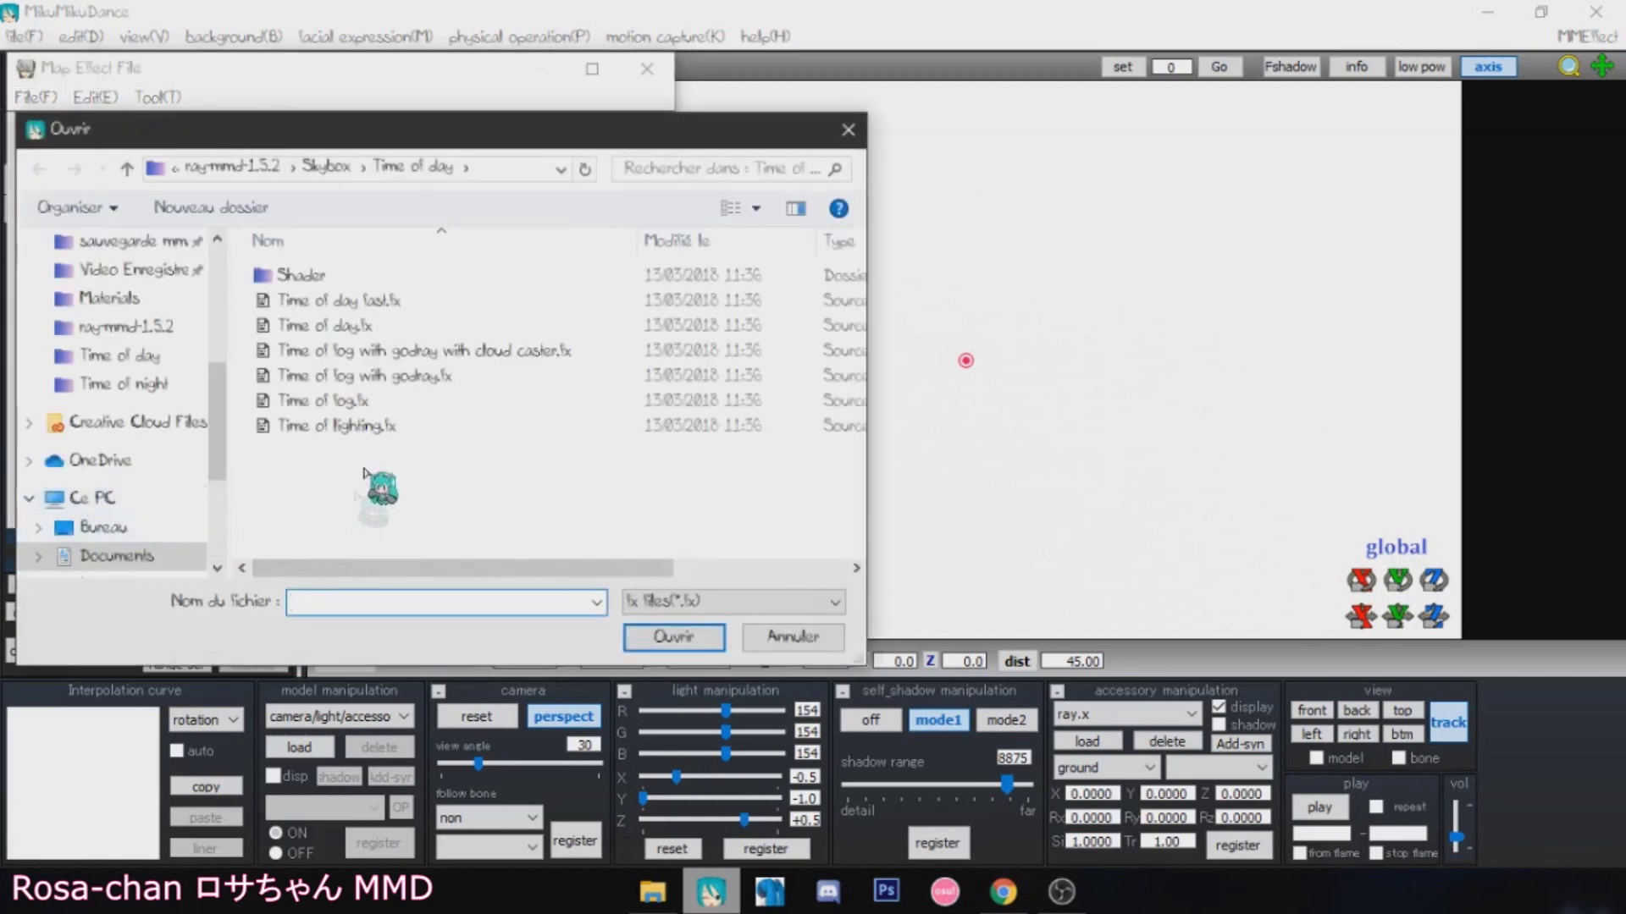
pyautogui.click(342, 426)
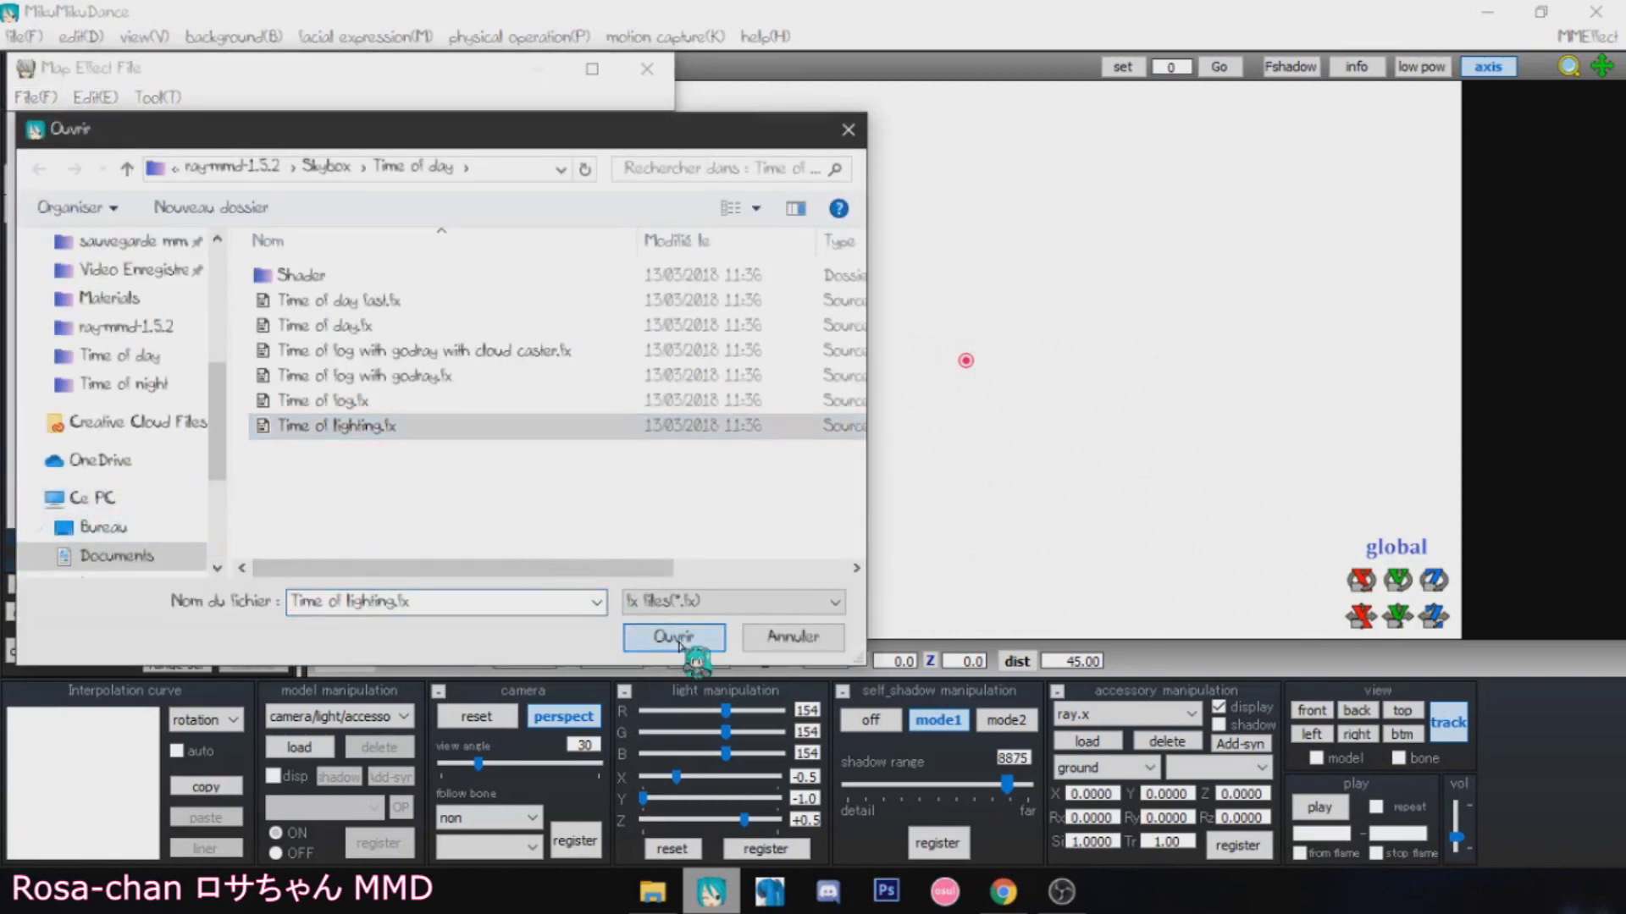
pyautogui.click(673, 636)
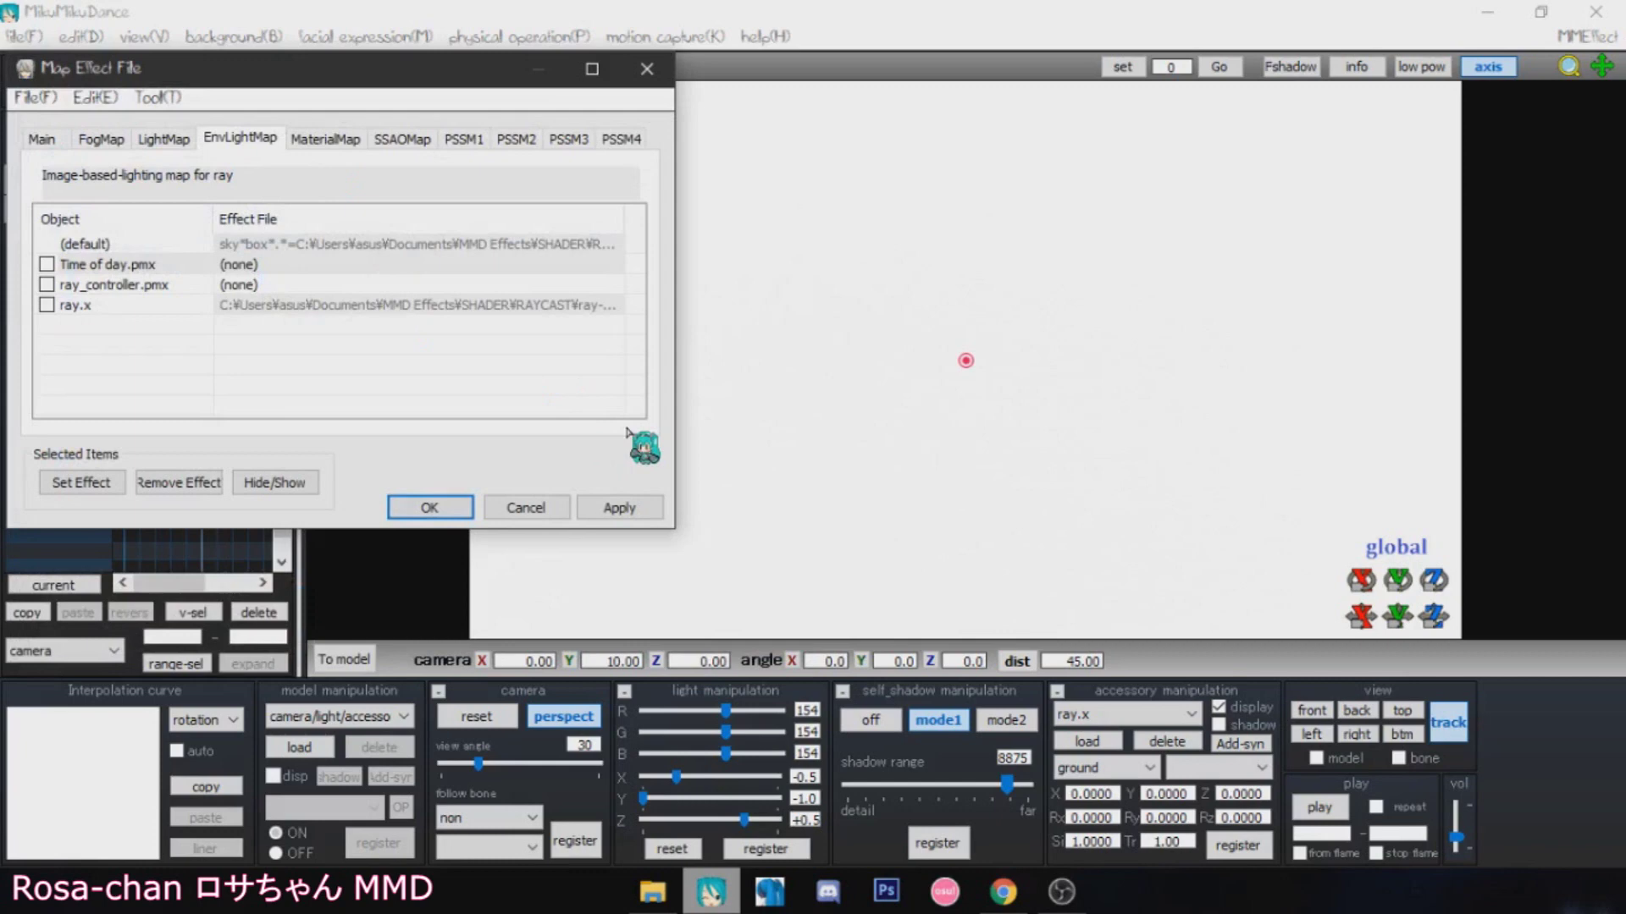
# Step: Apply the lighting effect to Time of day.pmx in the EnvLightMap and assign material_skybox.fx to it in the MaterialMap
pyautogui.hotkey('ctrl', 'v')
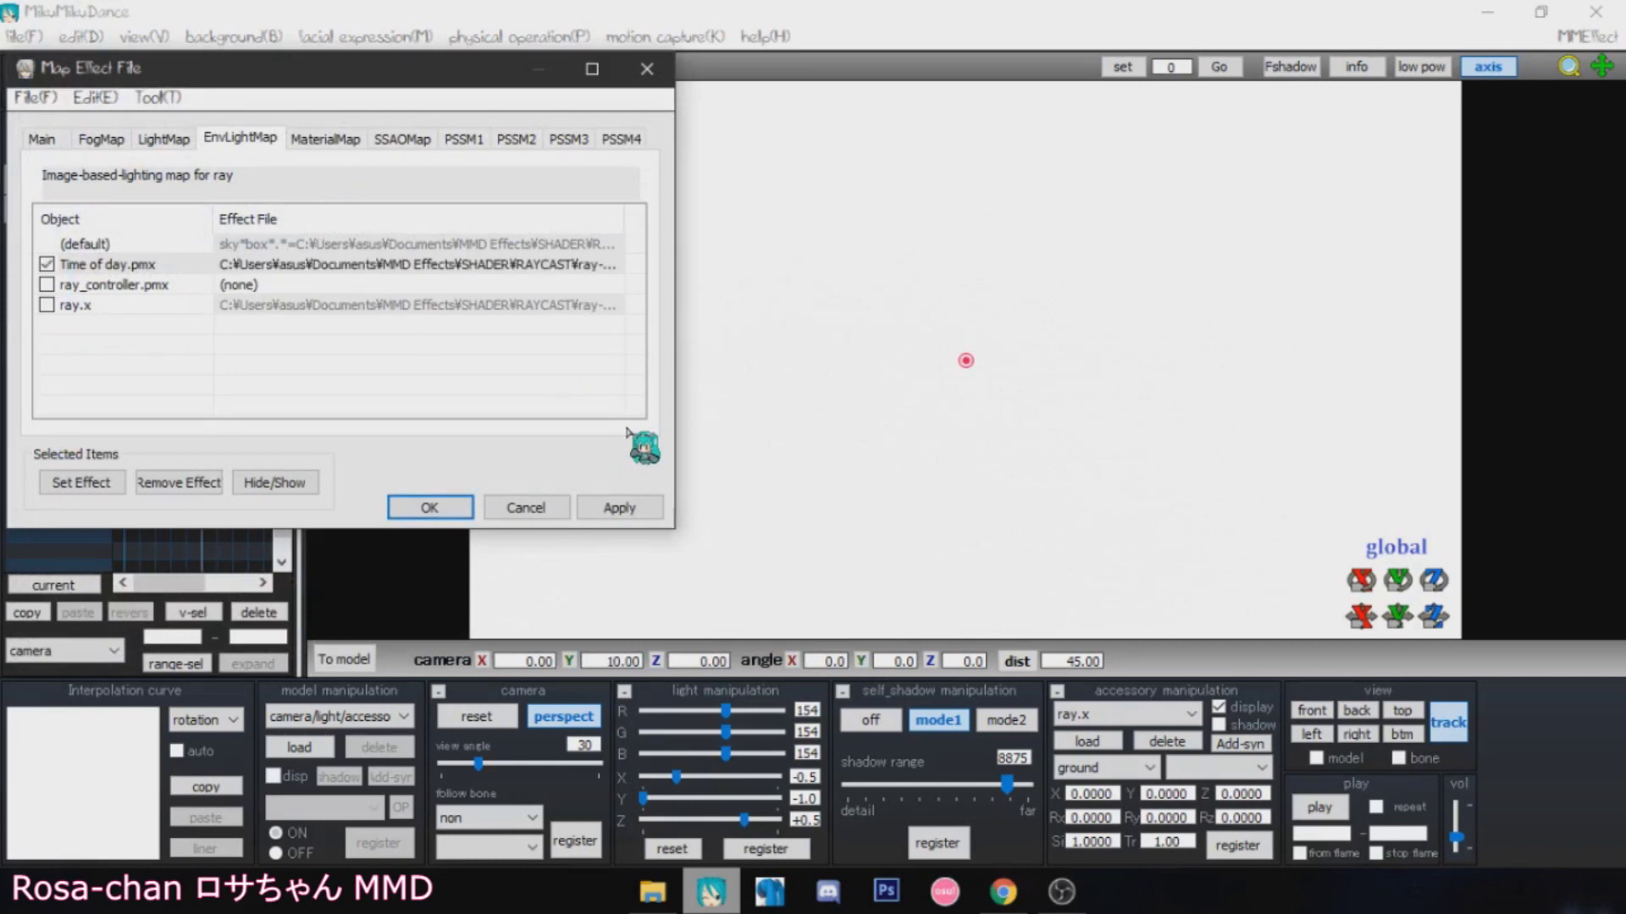
pyautogui.click(604, 504)
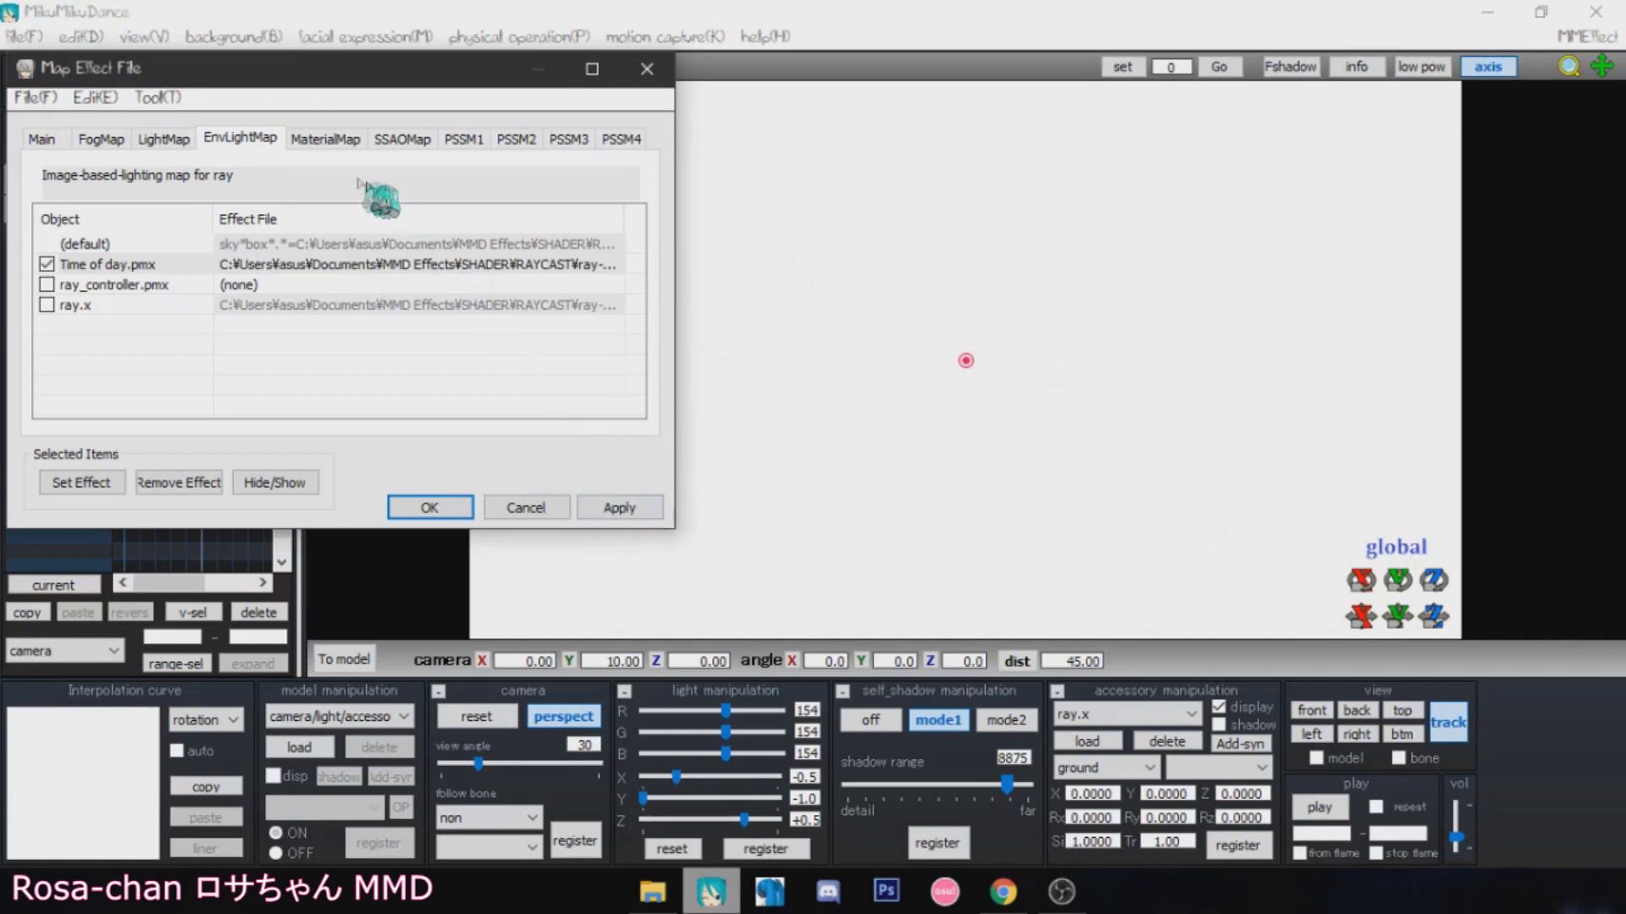
pyautogui.click(305, 142)
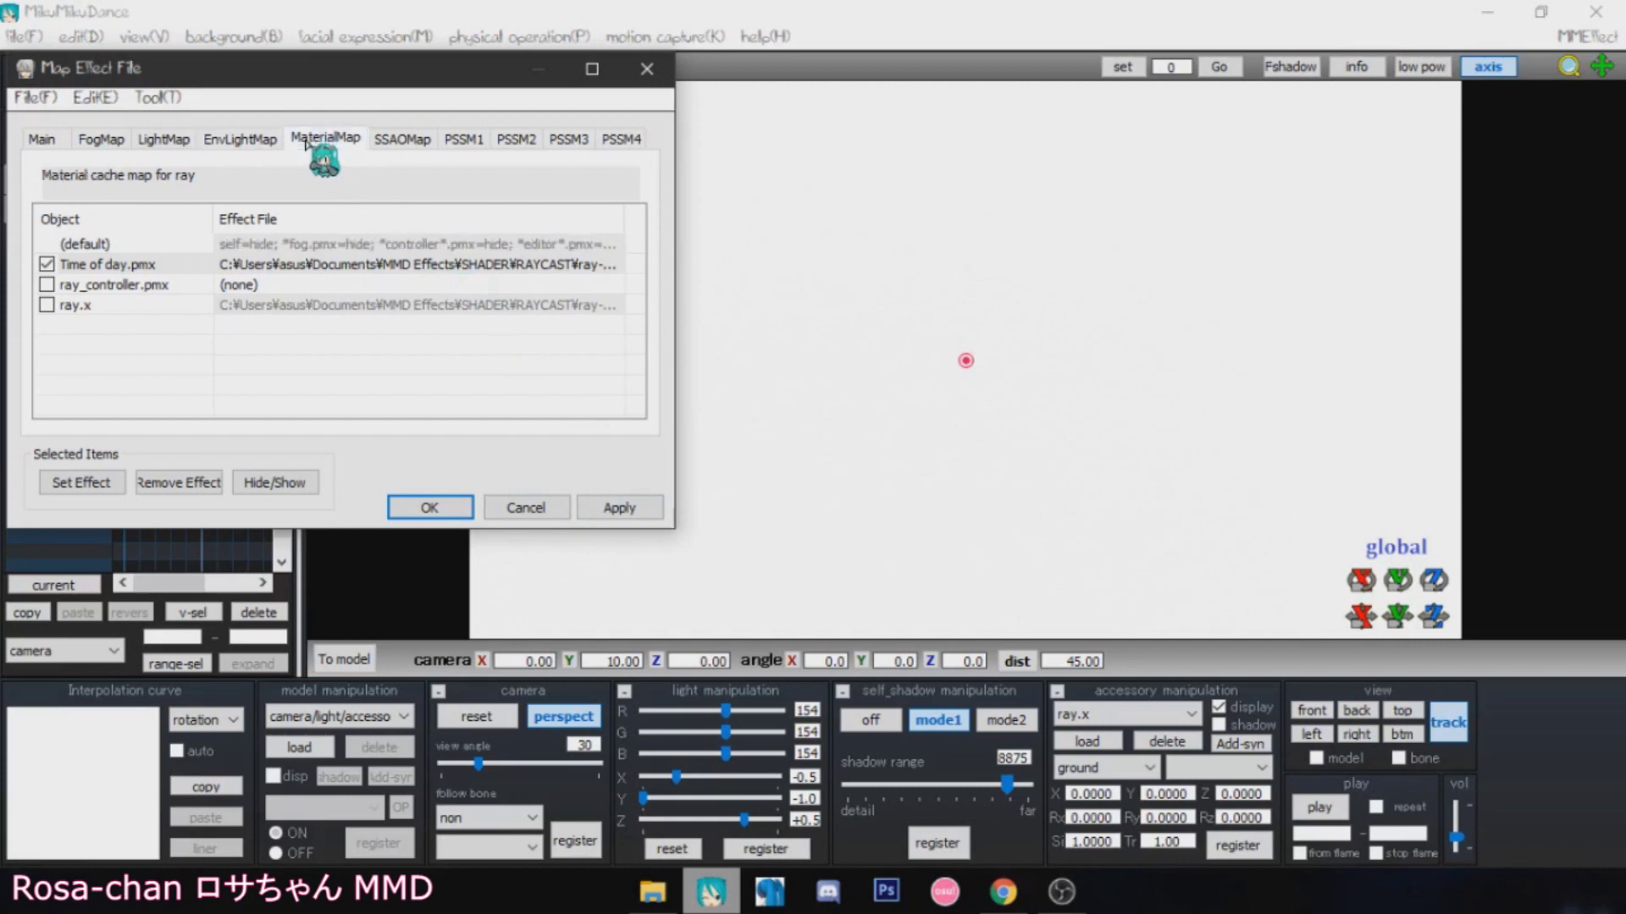
pyautogui.click(102, 265)
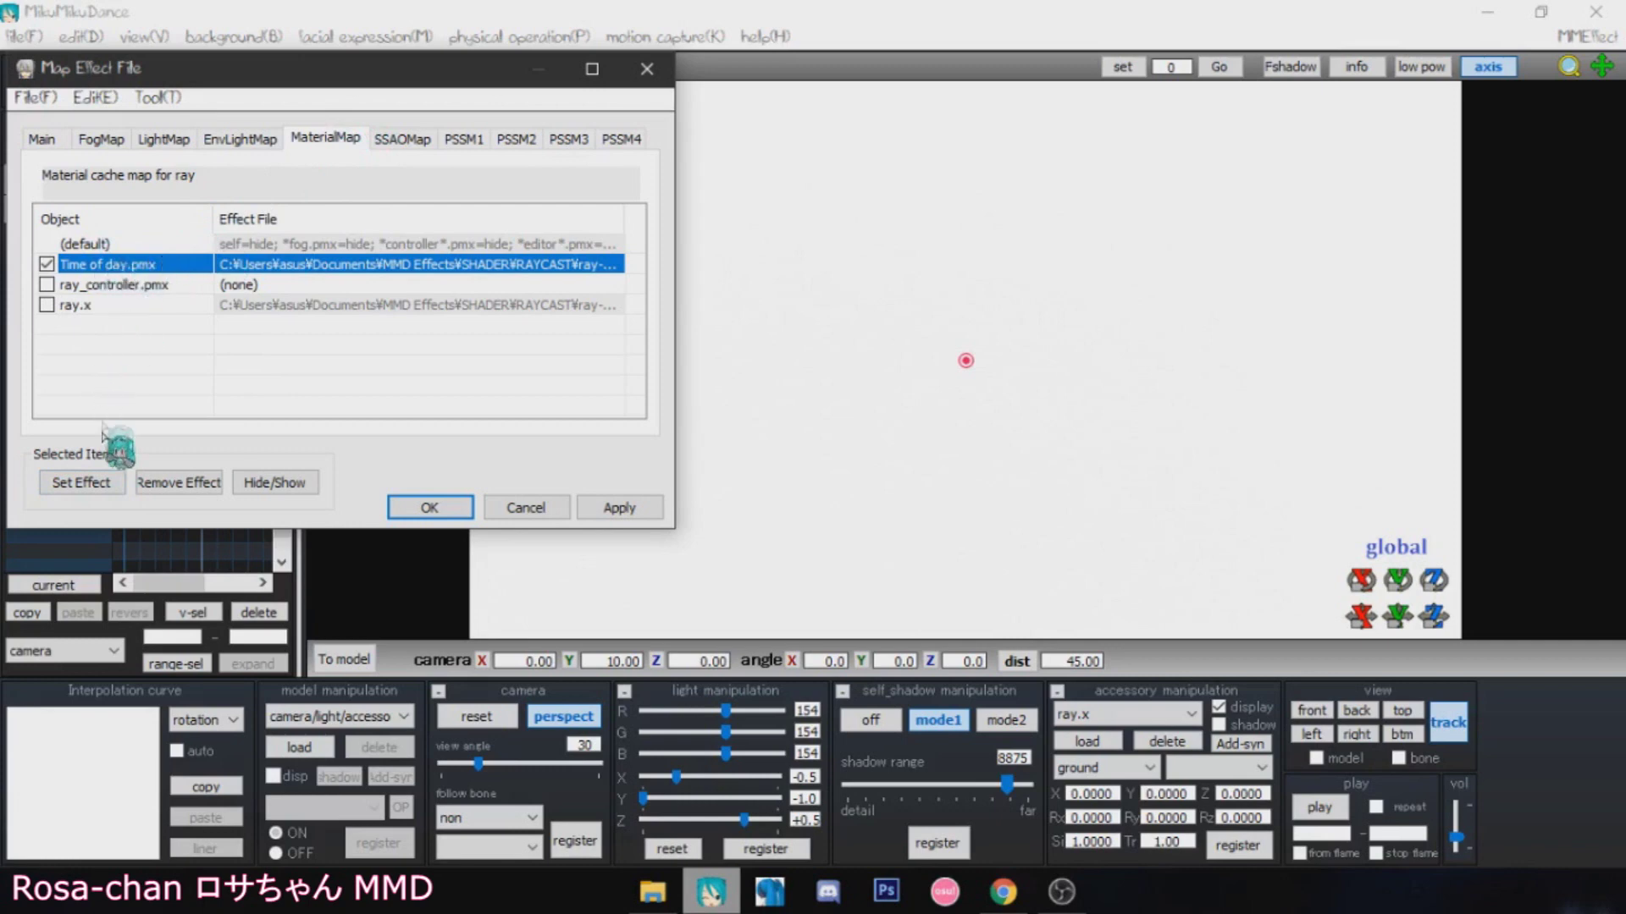
pyautogui.click(95, 488)
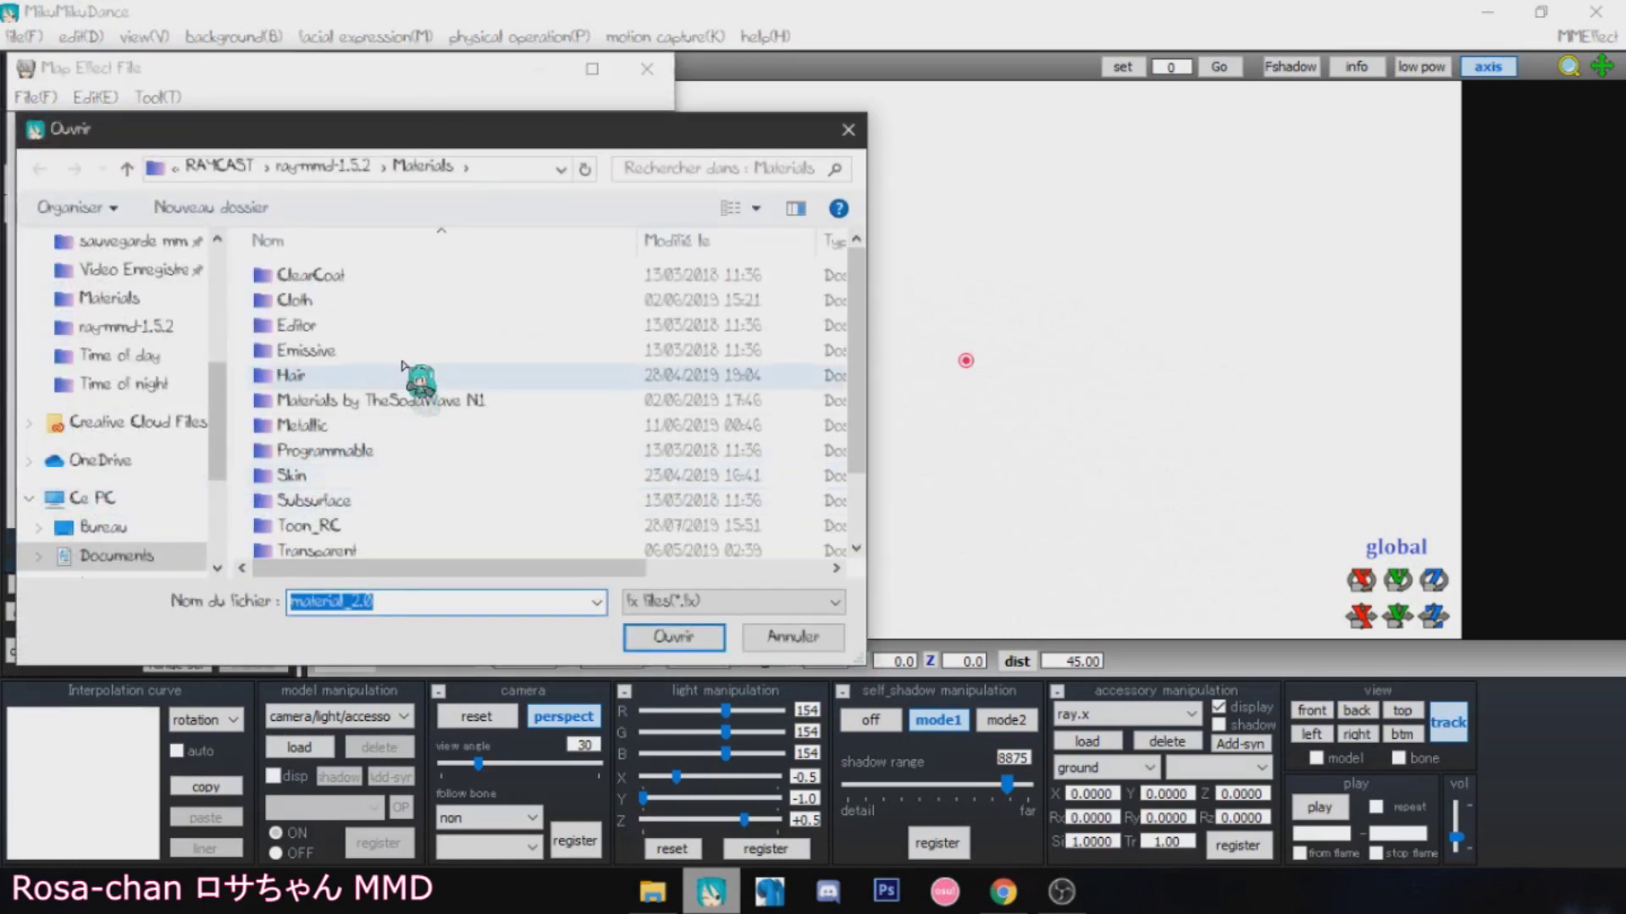
pyautogui.click(324, 167)
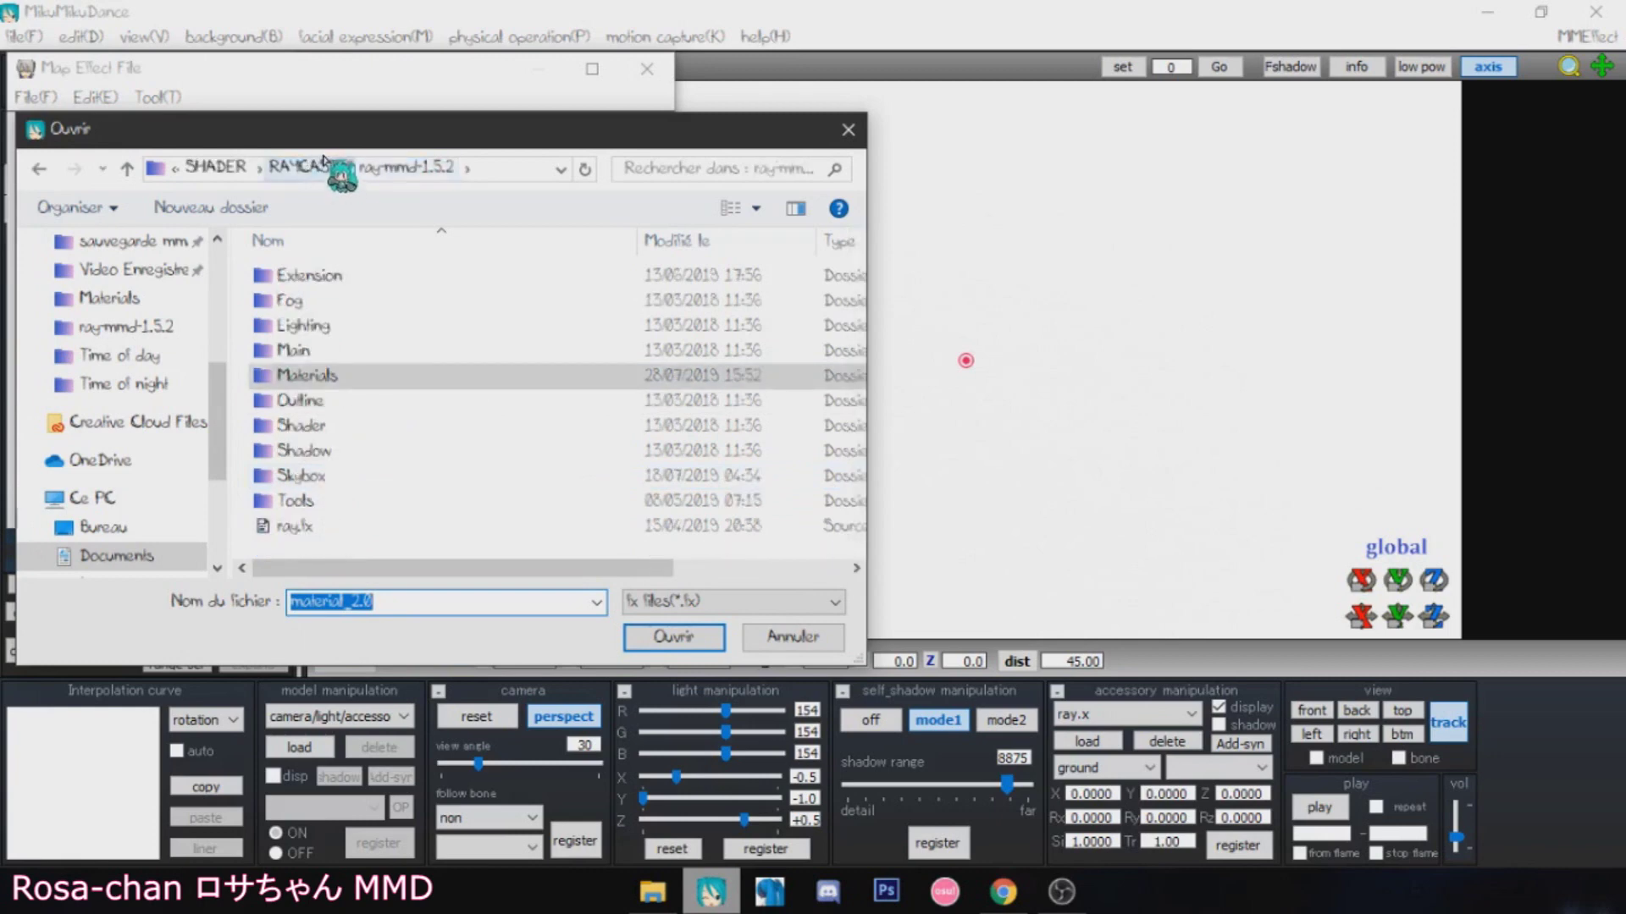
pyautogui.doubleClick(329, 380)
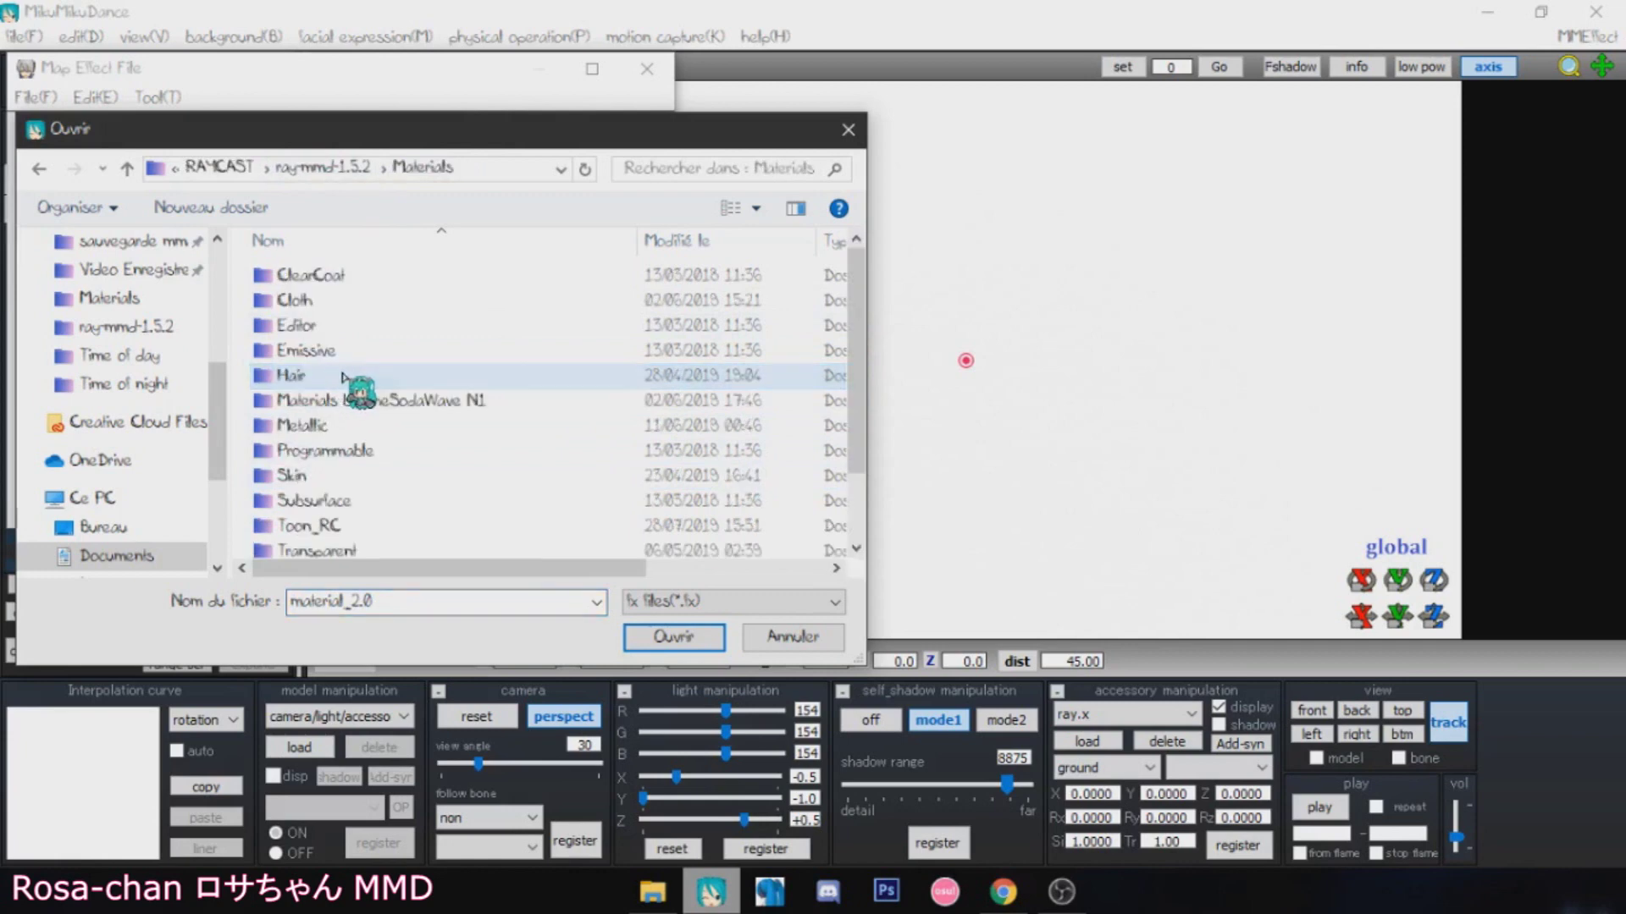
pyautogui.moveTo(865, 294); pyautogui.dragTo(845, 423)
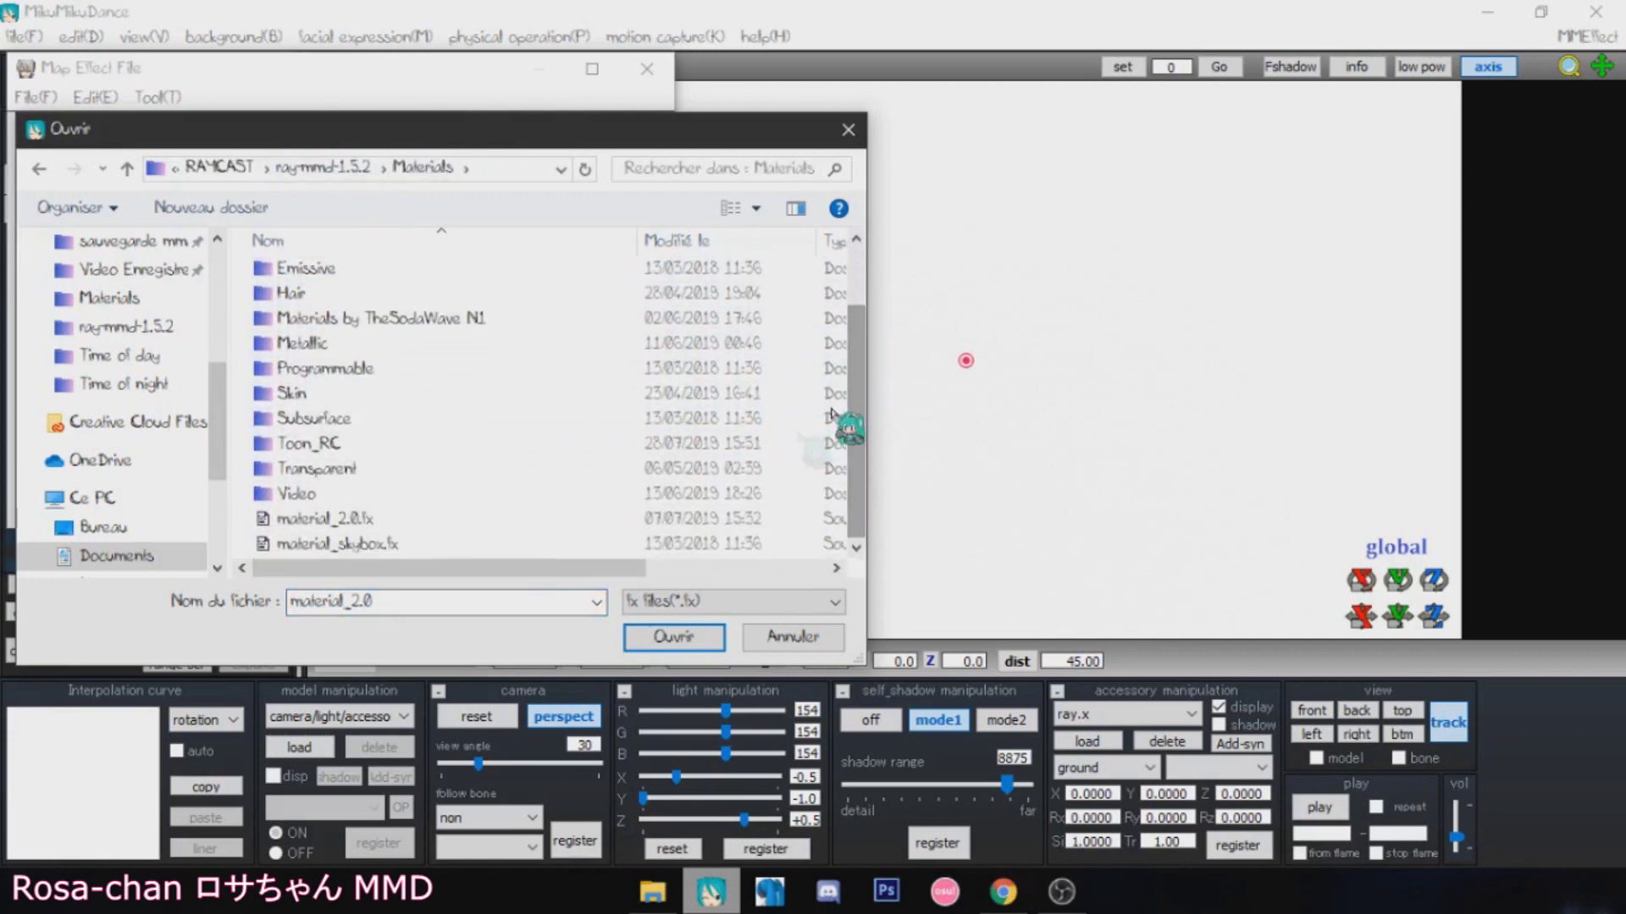
pyautogui.click(283, 544)
pyautogui.click(673, 637)
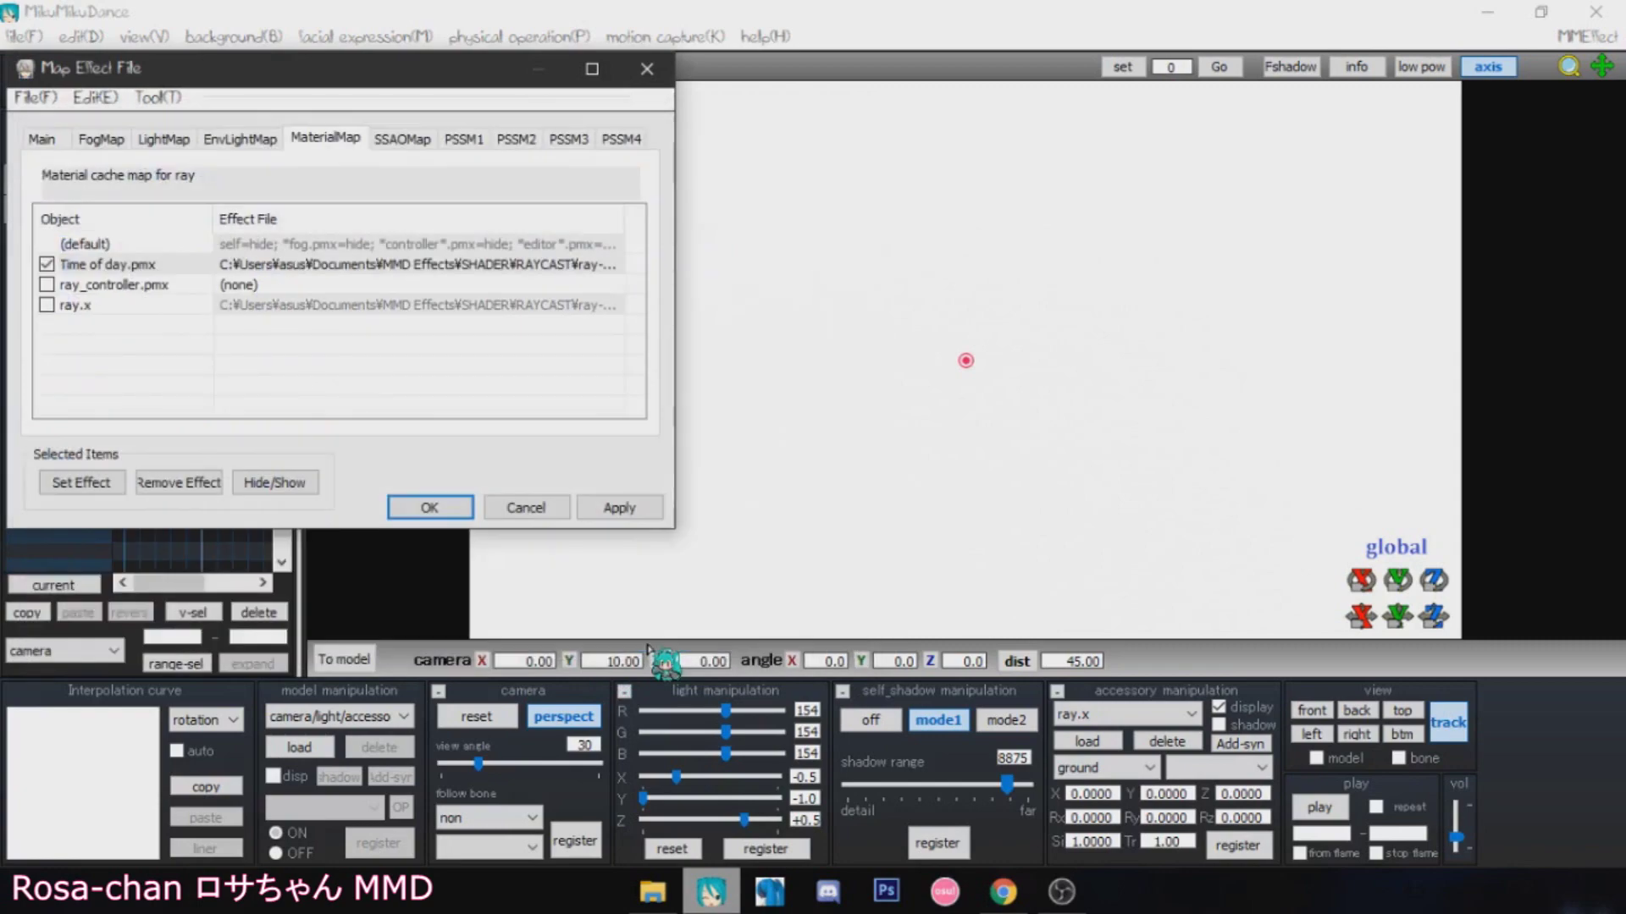
pyautogui.click(631, 507)
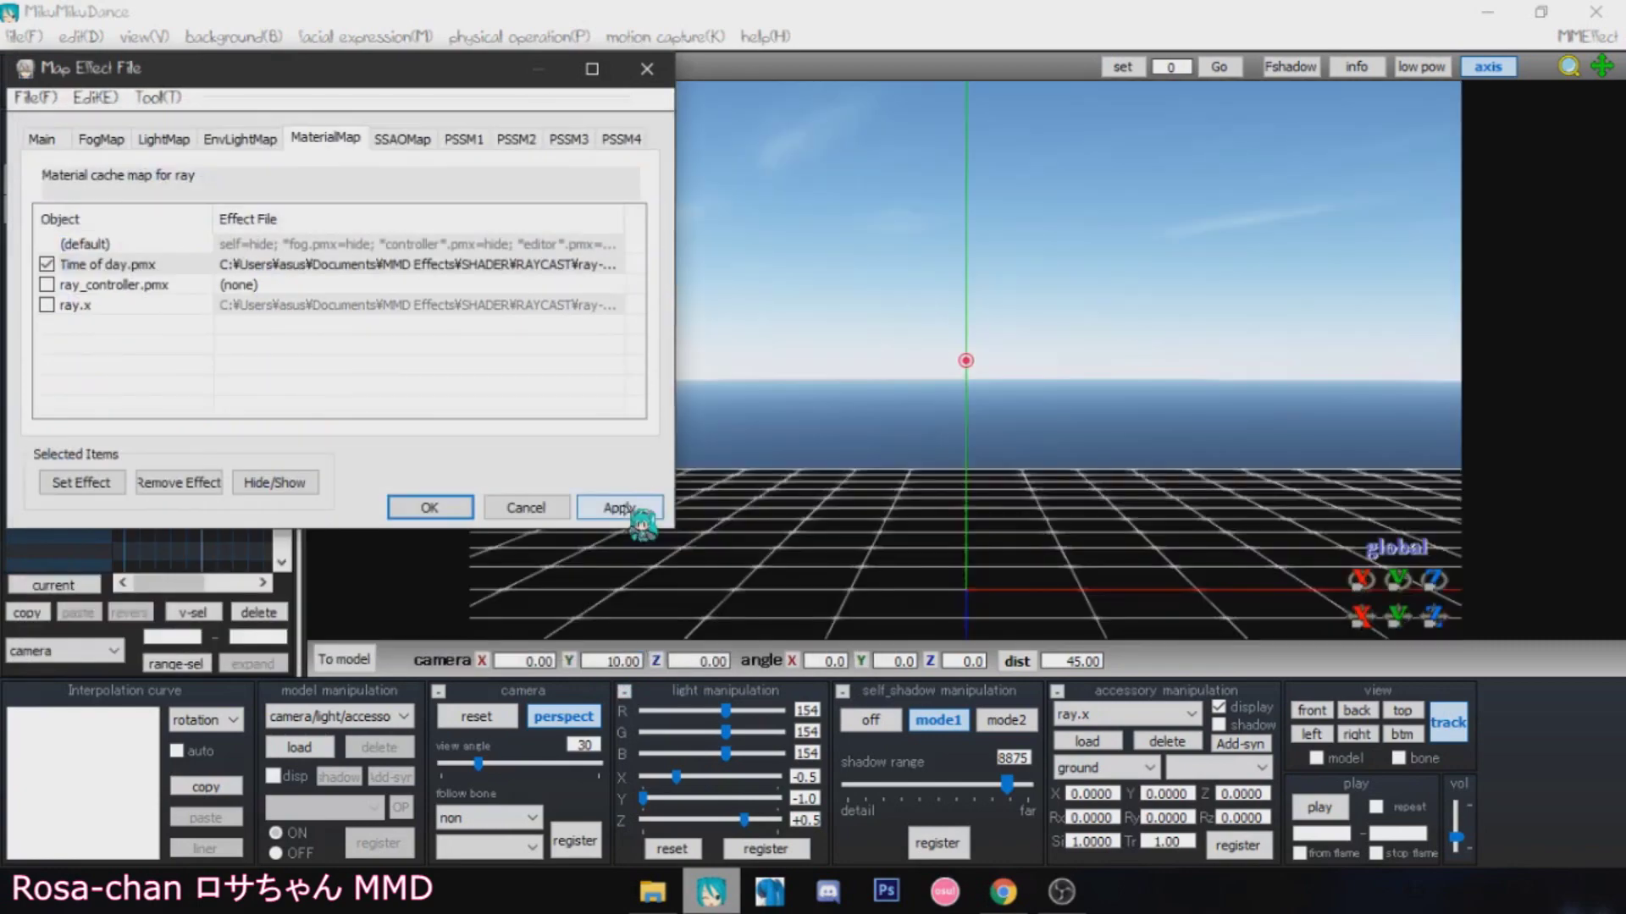
pyautogui.click(429, 508)
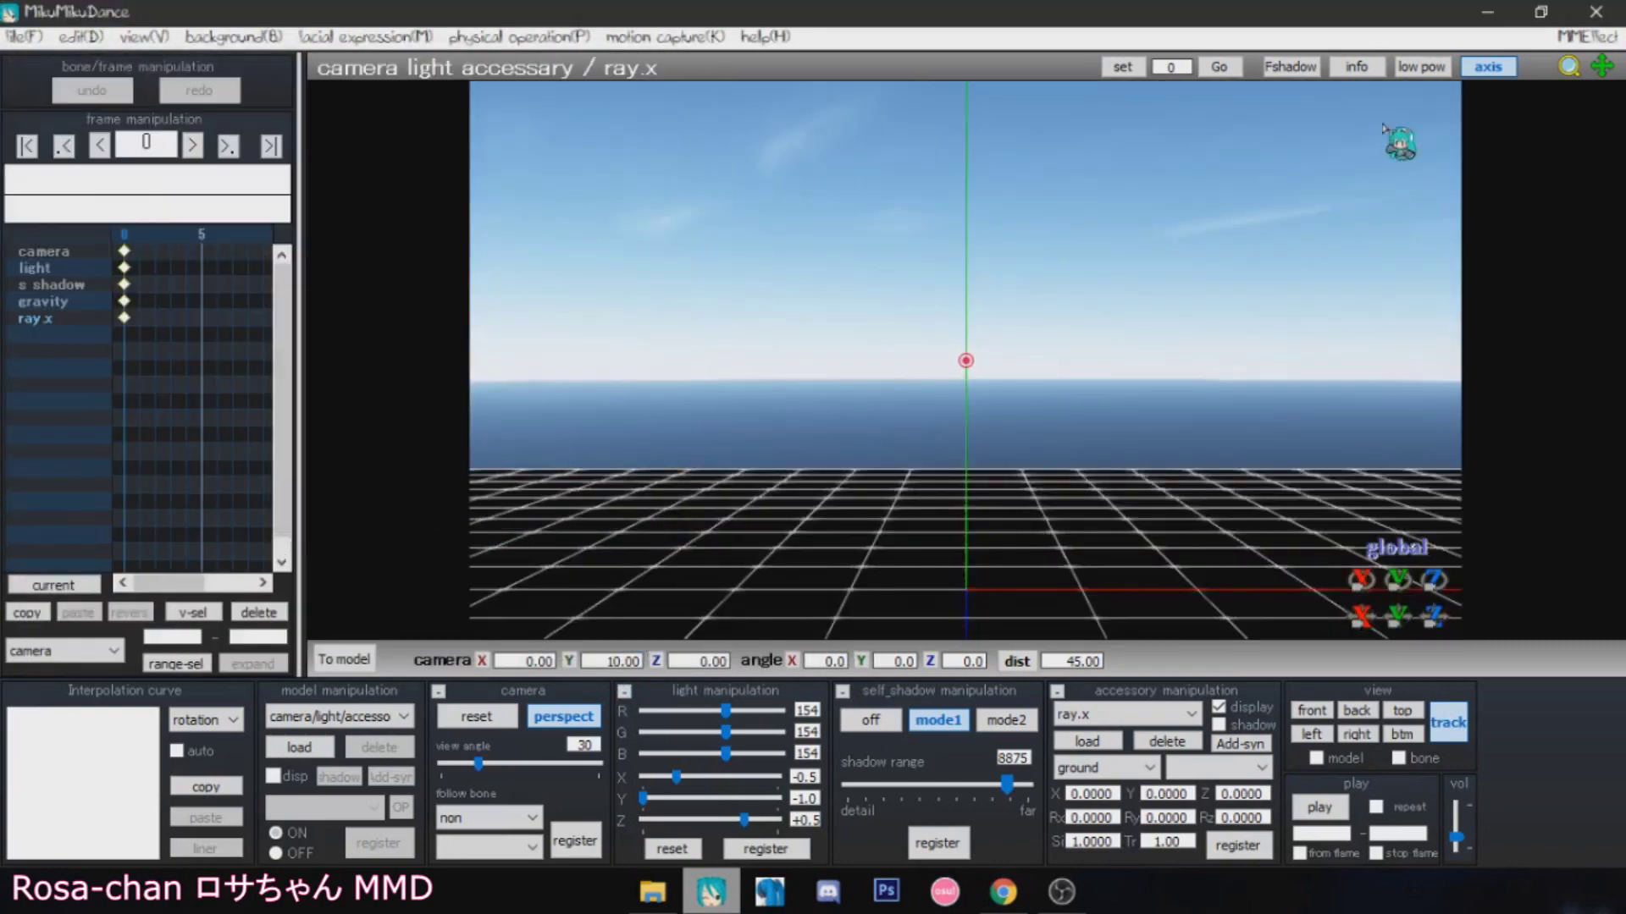
# Step: Turn off the coordinate axis display in the viewport
pyautogui.click(1487, 67)
pyautogui.moveTo(1117, 326); pyautogui.dragTo(1169, 305, button='right')
pyautogui.click(1442, 720)
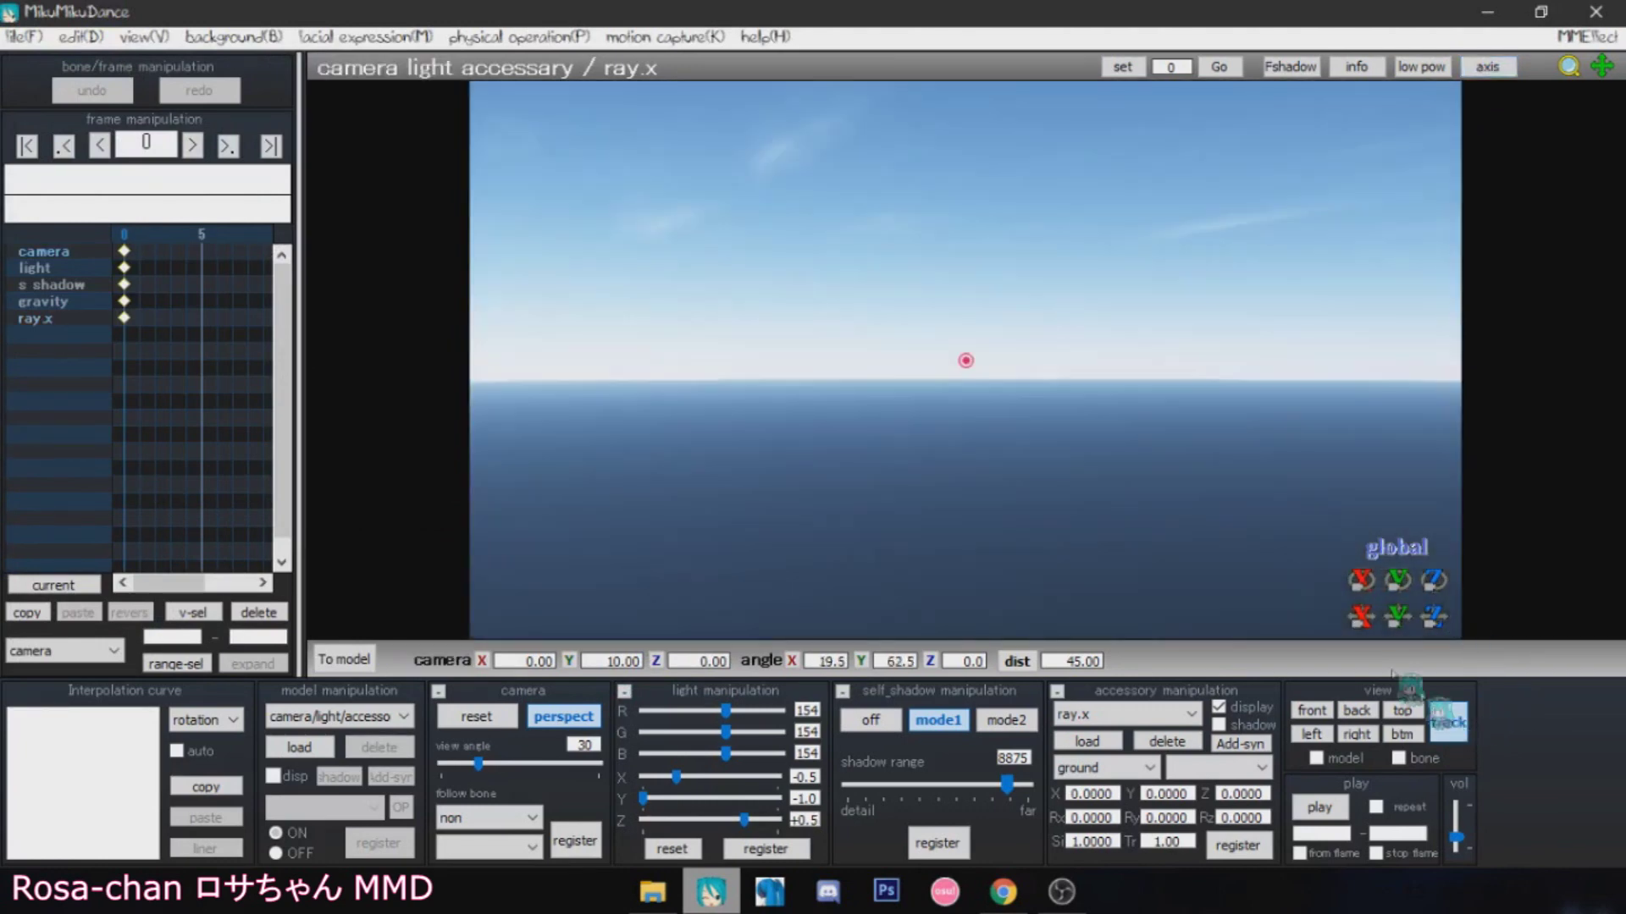
# Step: Load the model Sour Rororia SwimSuit.pmx from the Sour Rororia Swimsuit folder in MMD models > SOUR
pyautogui.click(314, 749)
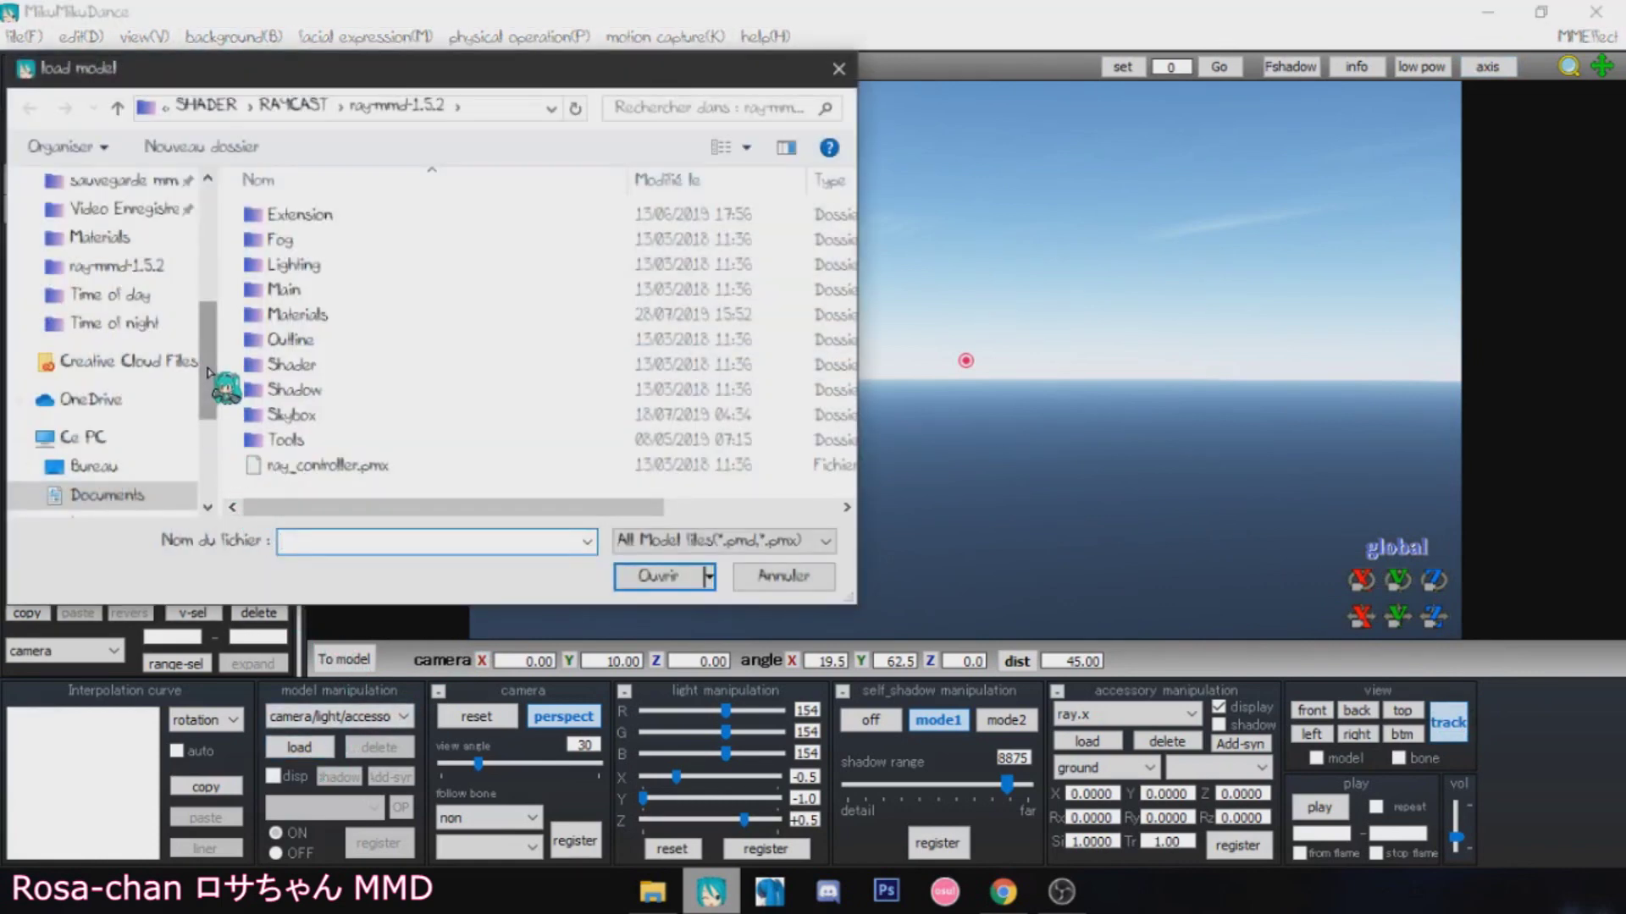
pyautogui.moveTo(218, 378); pyautogui.dragTo(223, 304)
pyautogui.click(127, 295)
pyautogui.scroll(-1, 592, 381)
pyautogui.click(373, 408)
pyautogui.doubleClick(371, 410)
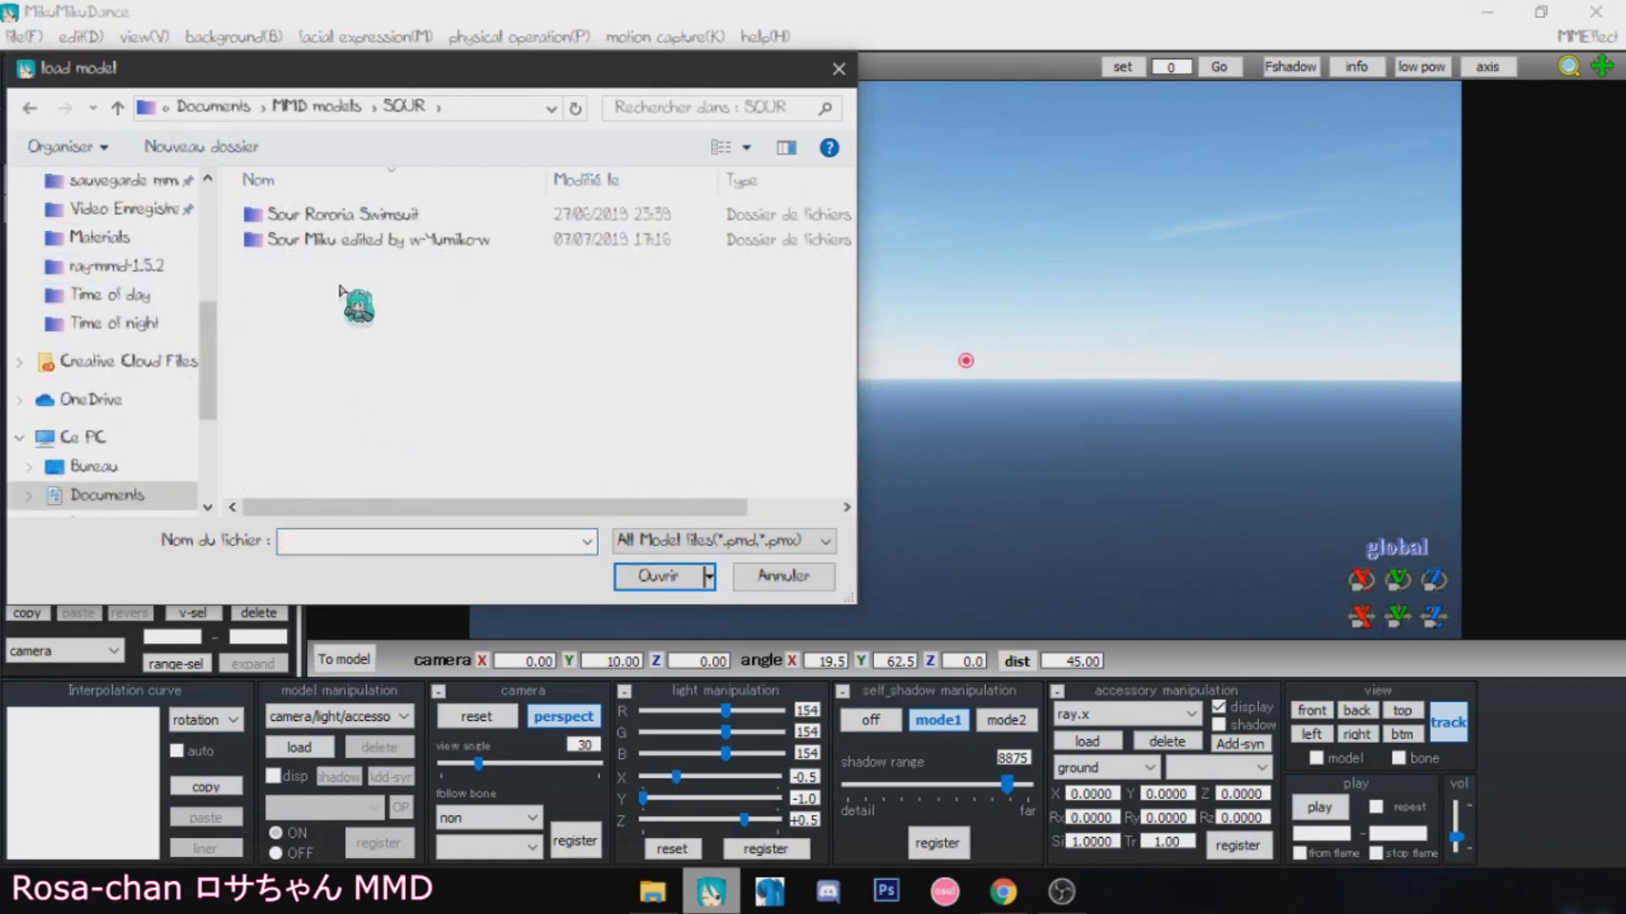
pyautogui.doubleClick(343, 218)
pyautogui.click(362, 288)
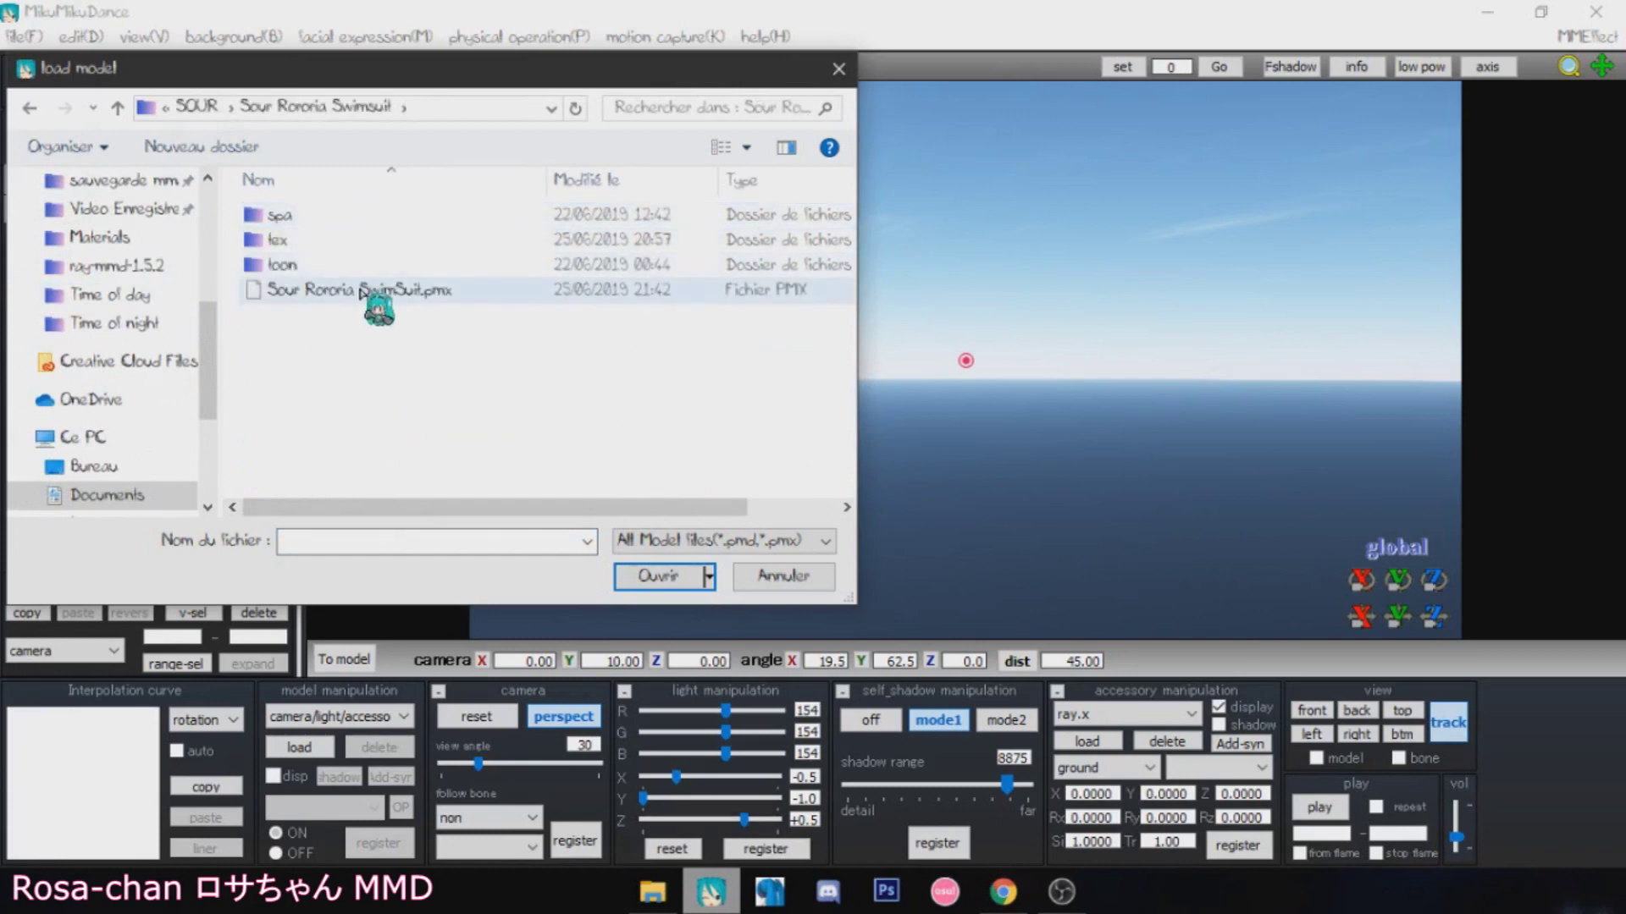
pyautogui.click(654, 576)
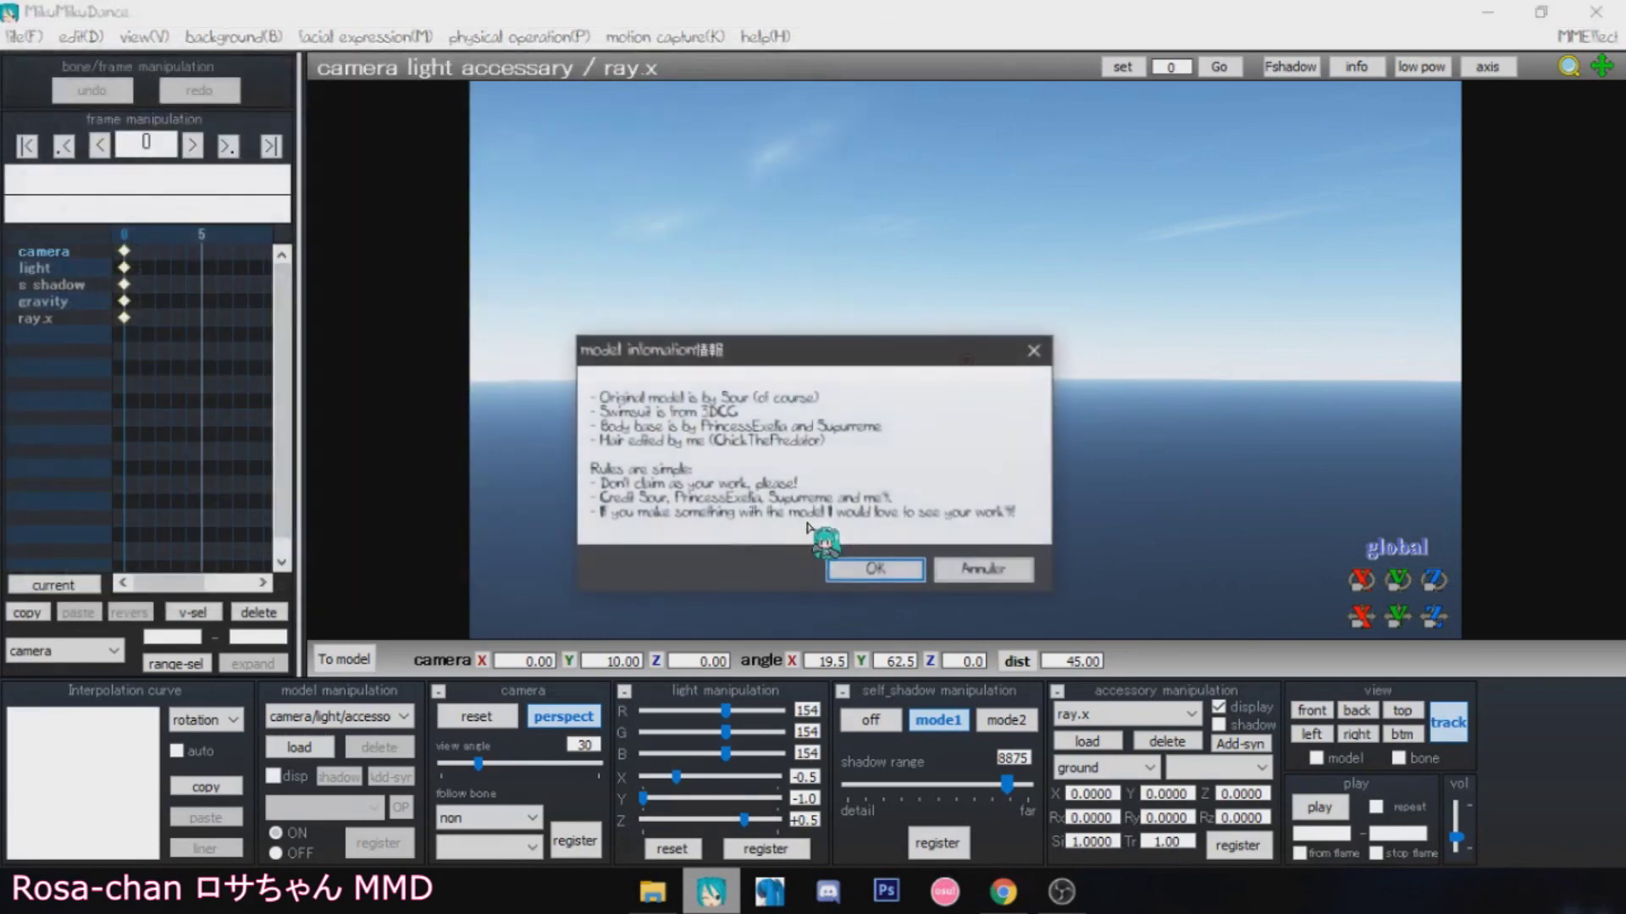
pyautogui.click(840, 566)
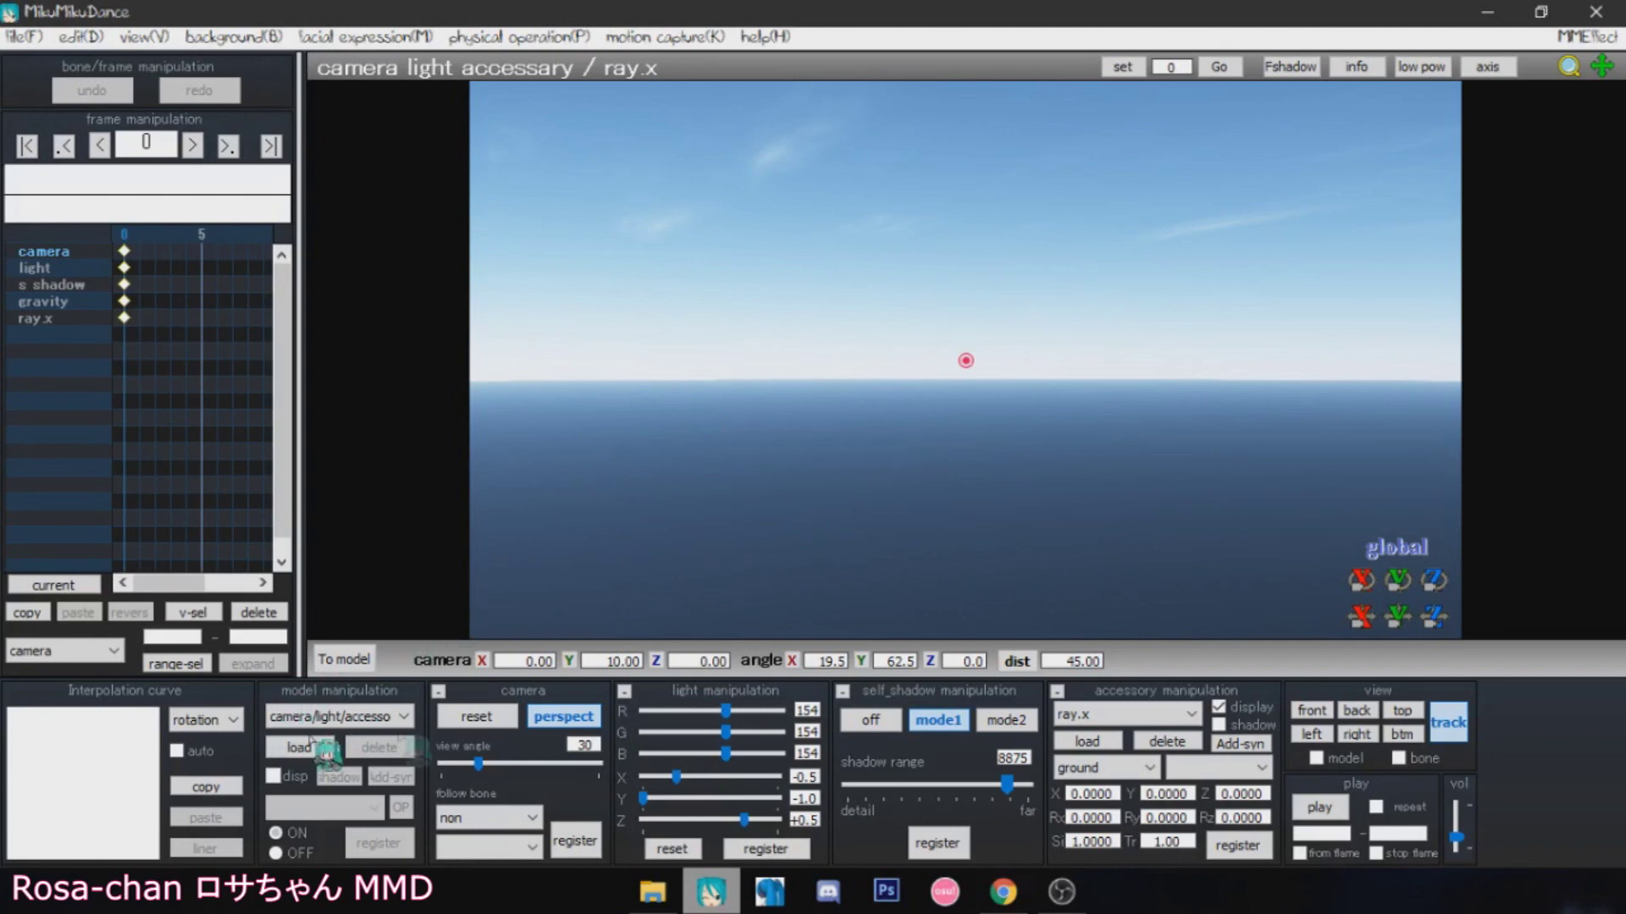
pyautogui.click(948, 408)
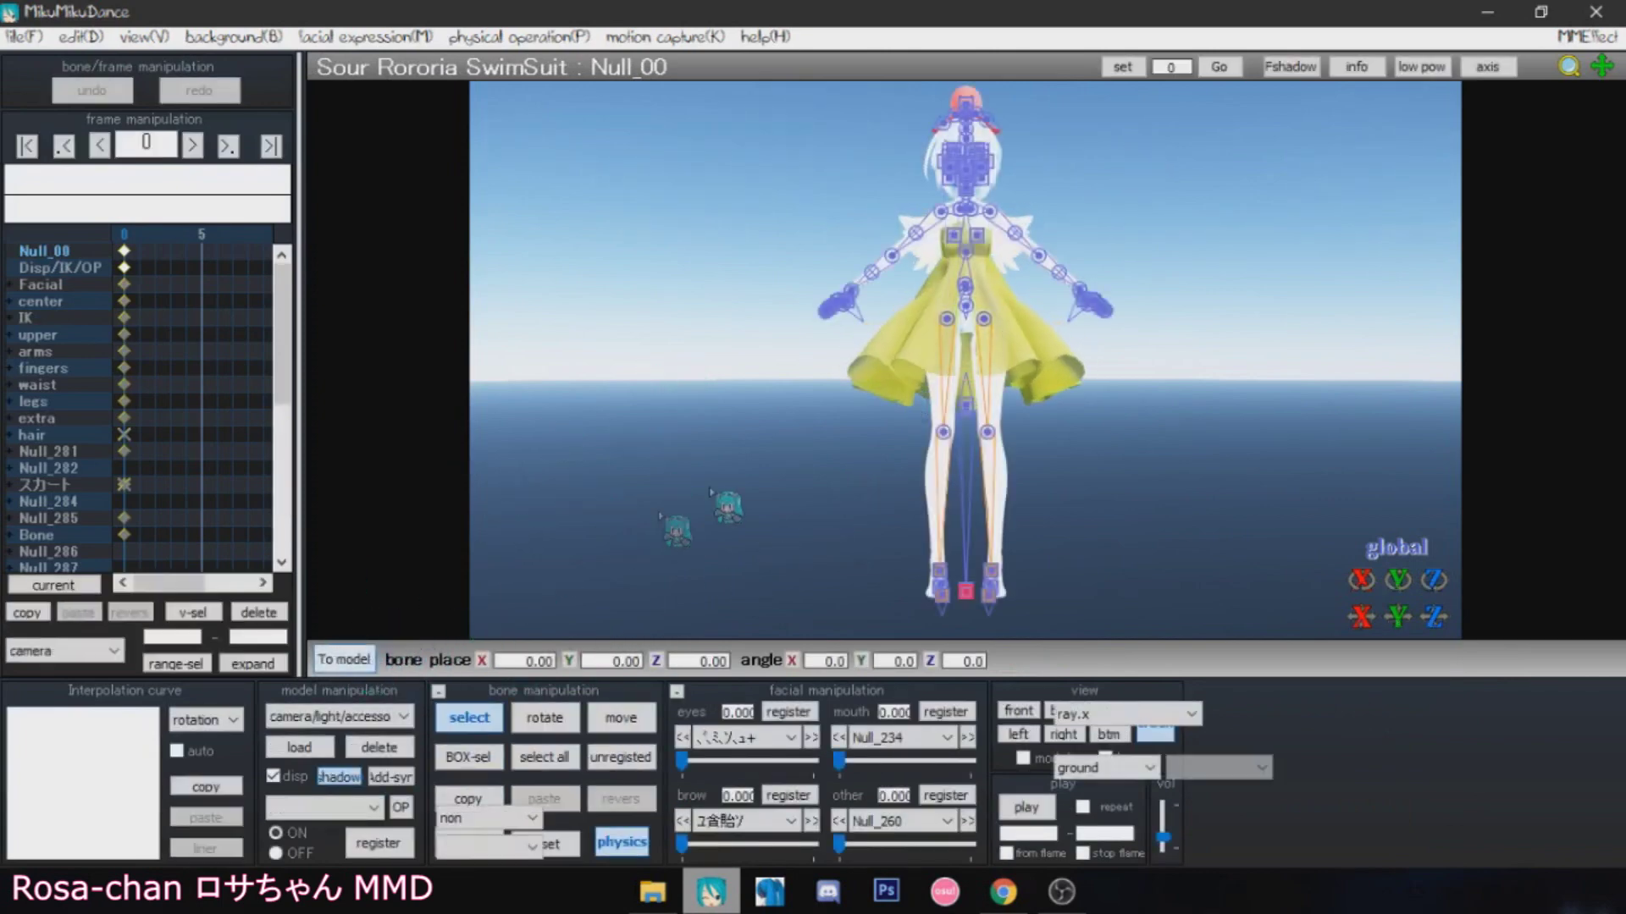
# Step: In the MMEffect file mapping, assign main.fx from the ray-mmd-1.5.2 Main folder to the Sour Rororia SwimSuit model for the Main render target
pyautogui.click(624, 545)
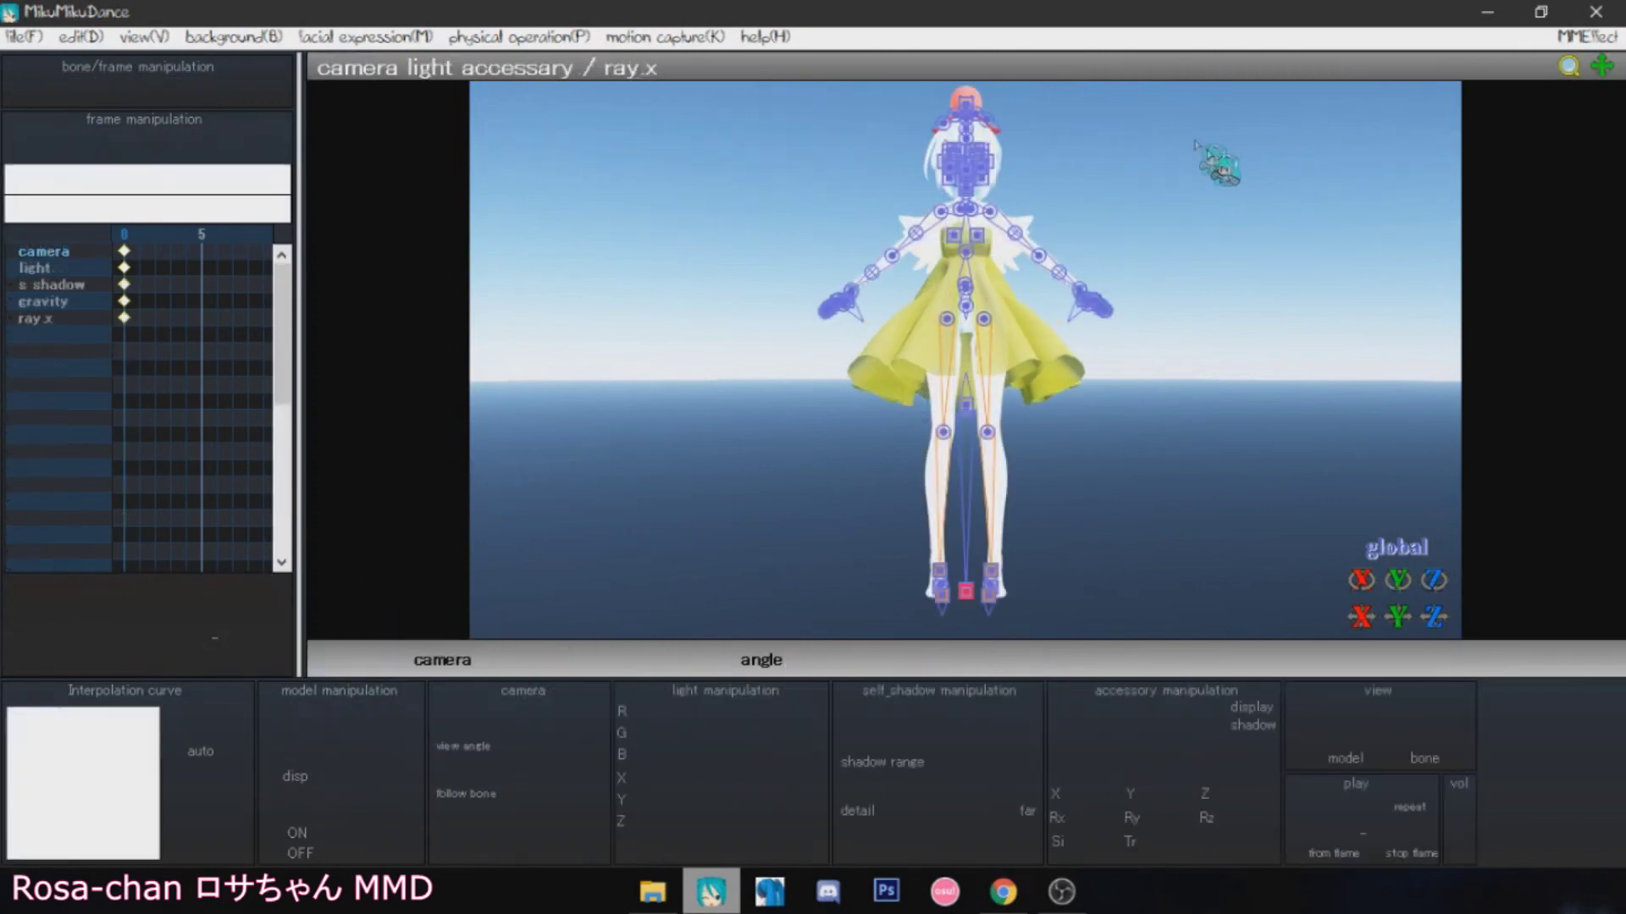
pyautogui.click(1576, 38)
pyautogui.click(1491, 61)
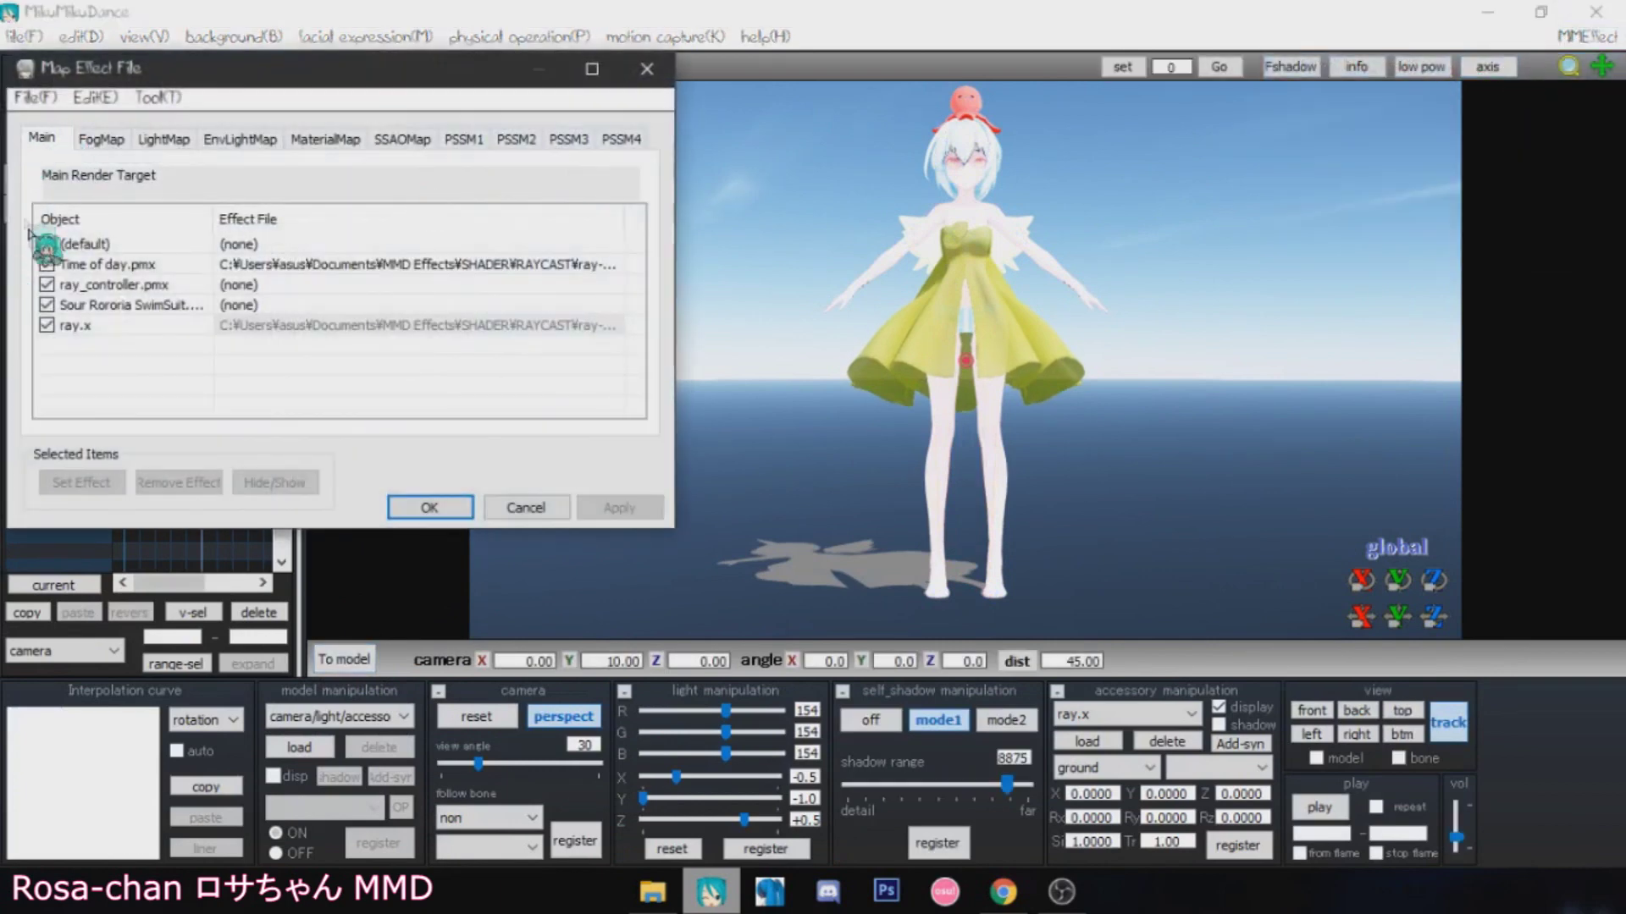
pyautogui.click(88, 305)
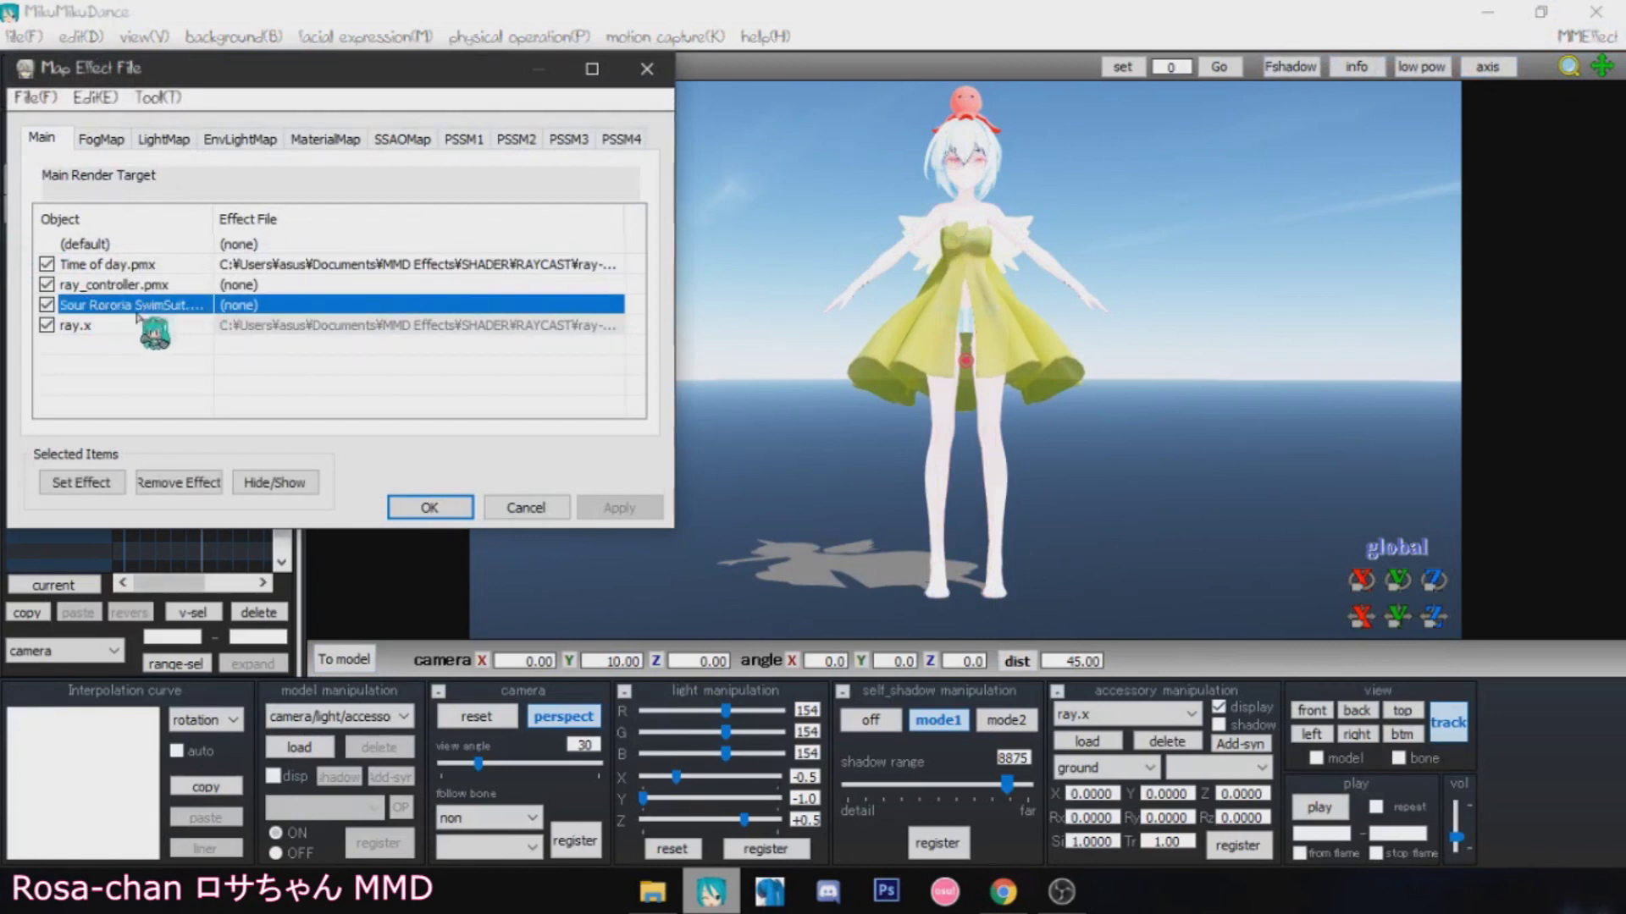
pyautogui.click(90, 483)
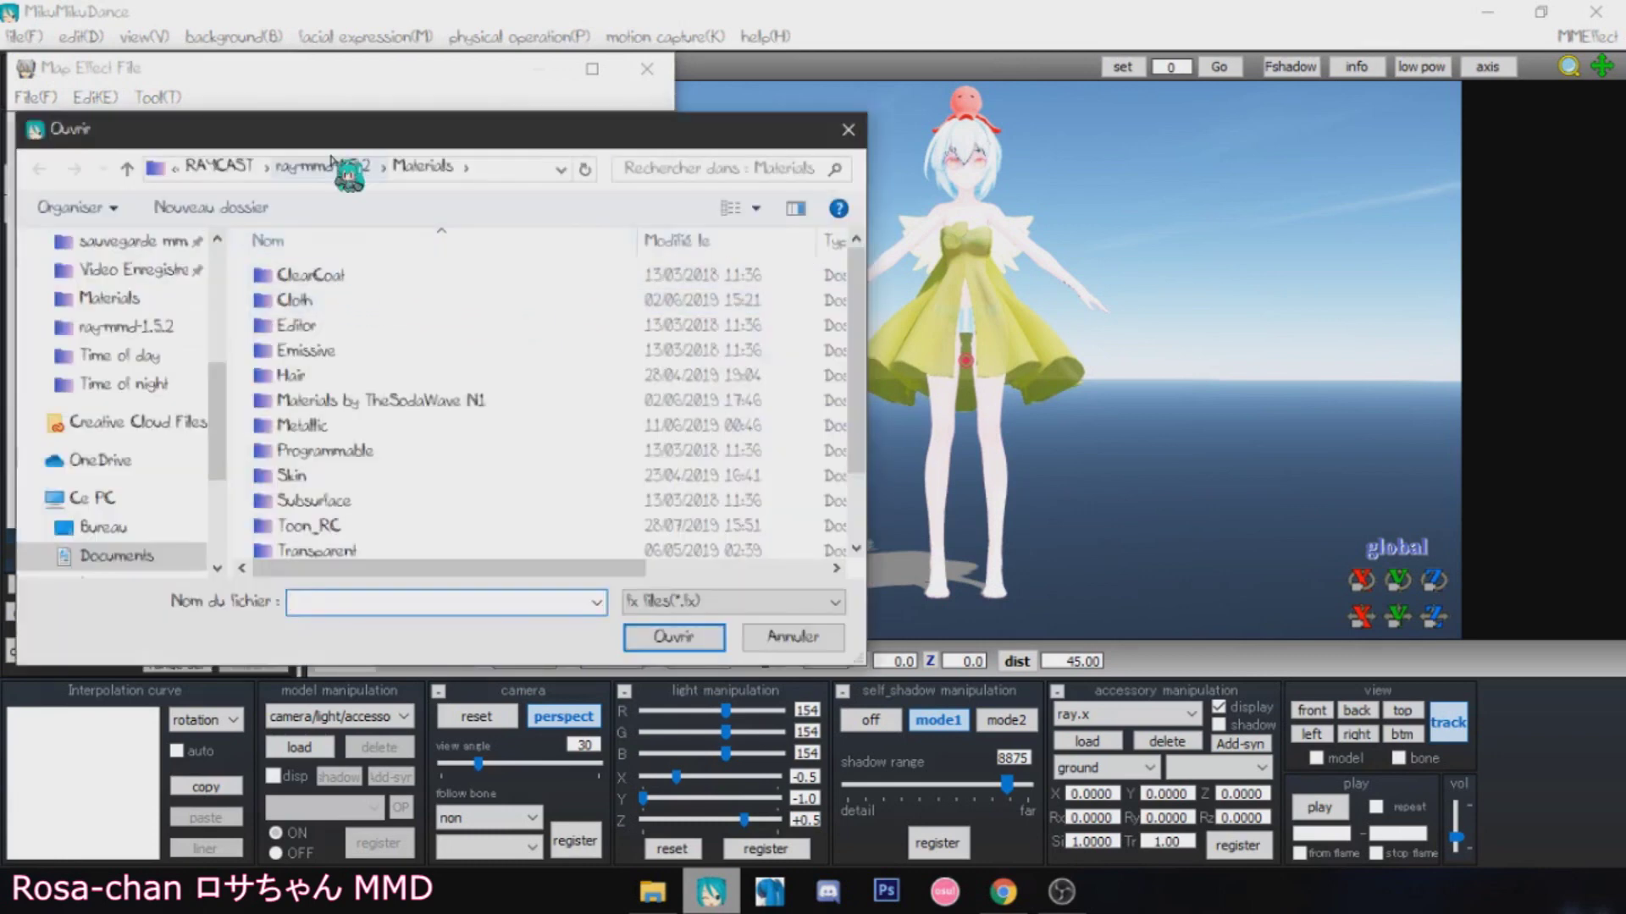
pyautogui.click(329, 169)
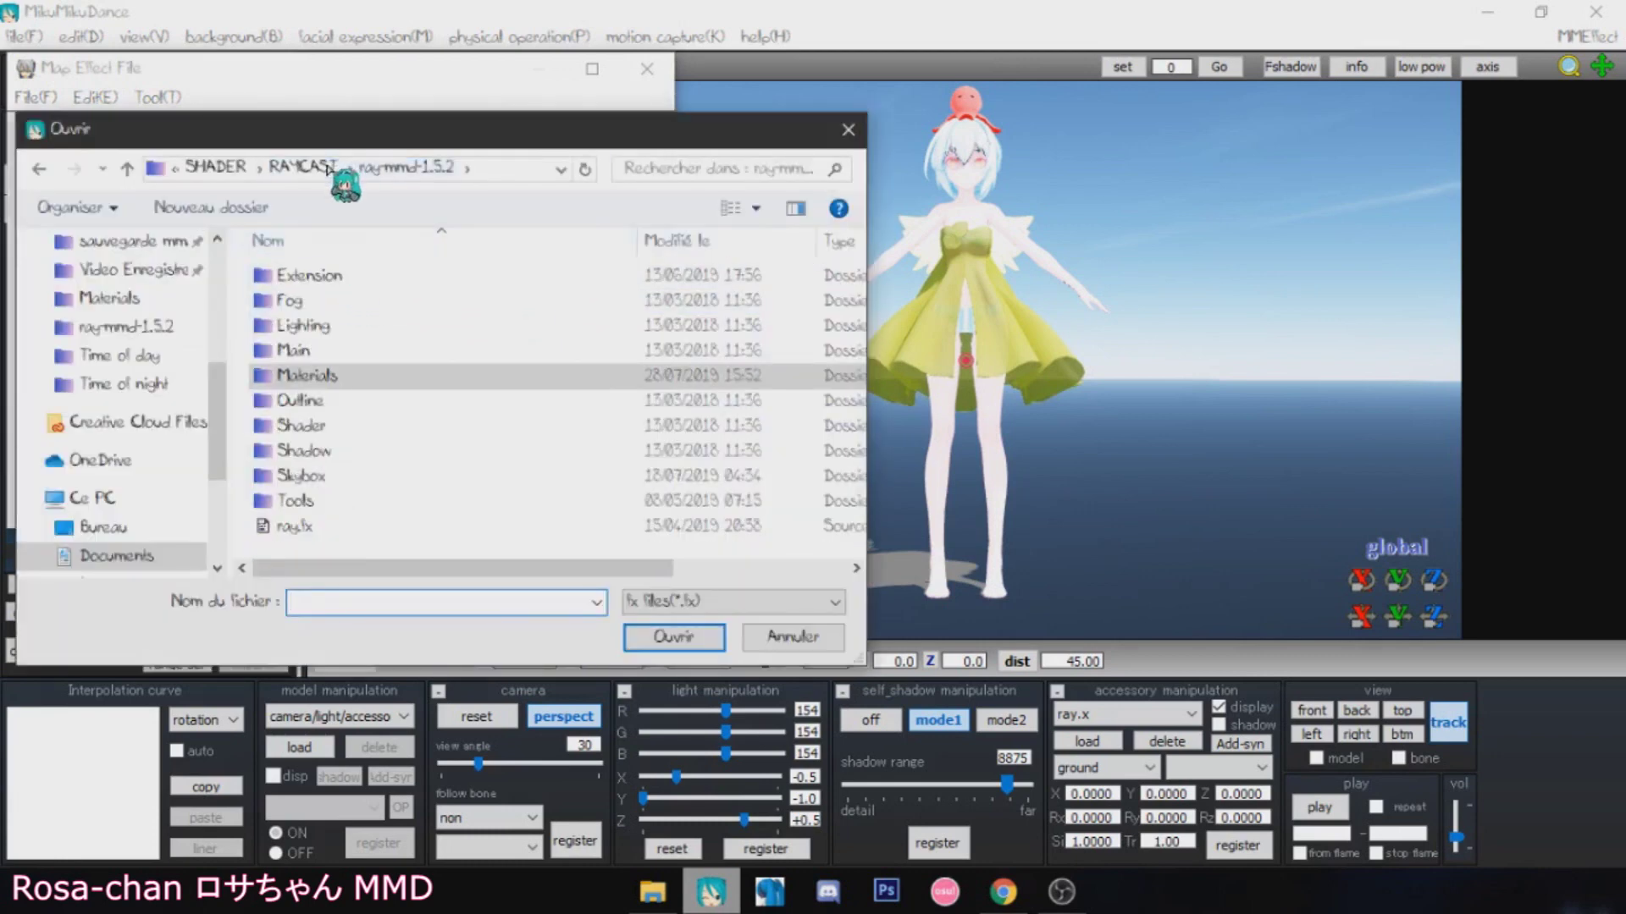
pyautogui.doubleClick(292, 350)
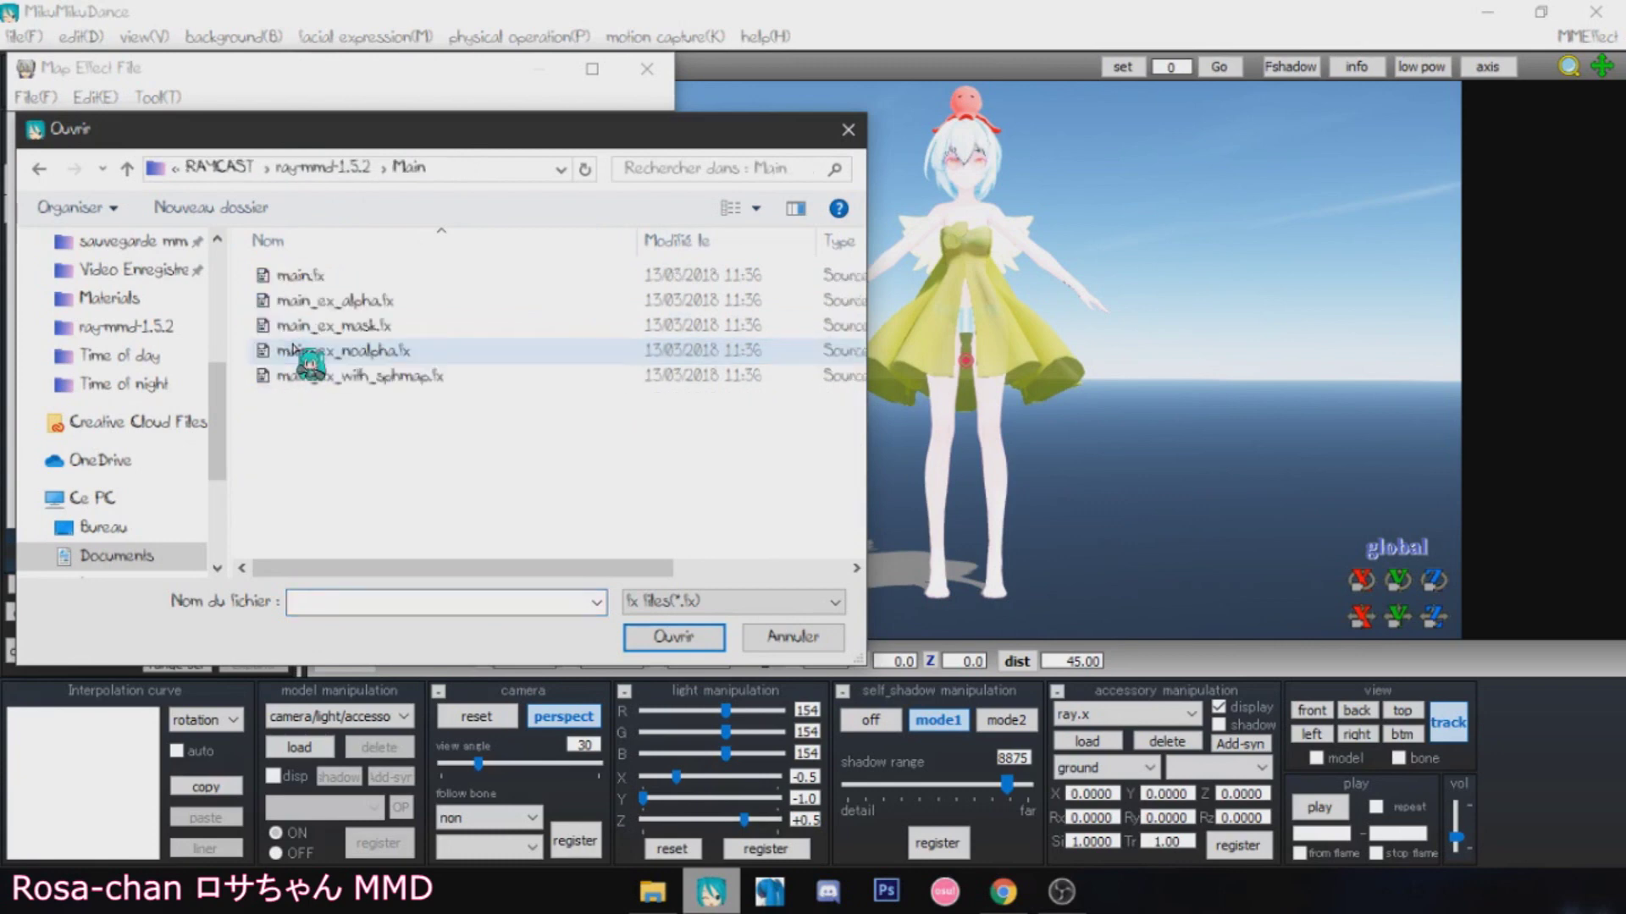
pyautogui.click(313, 276)
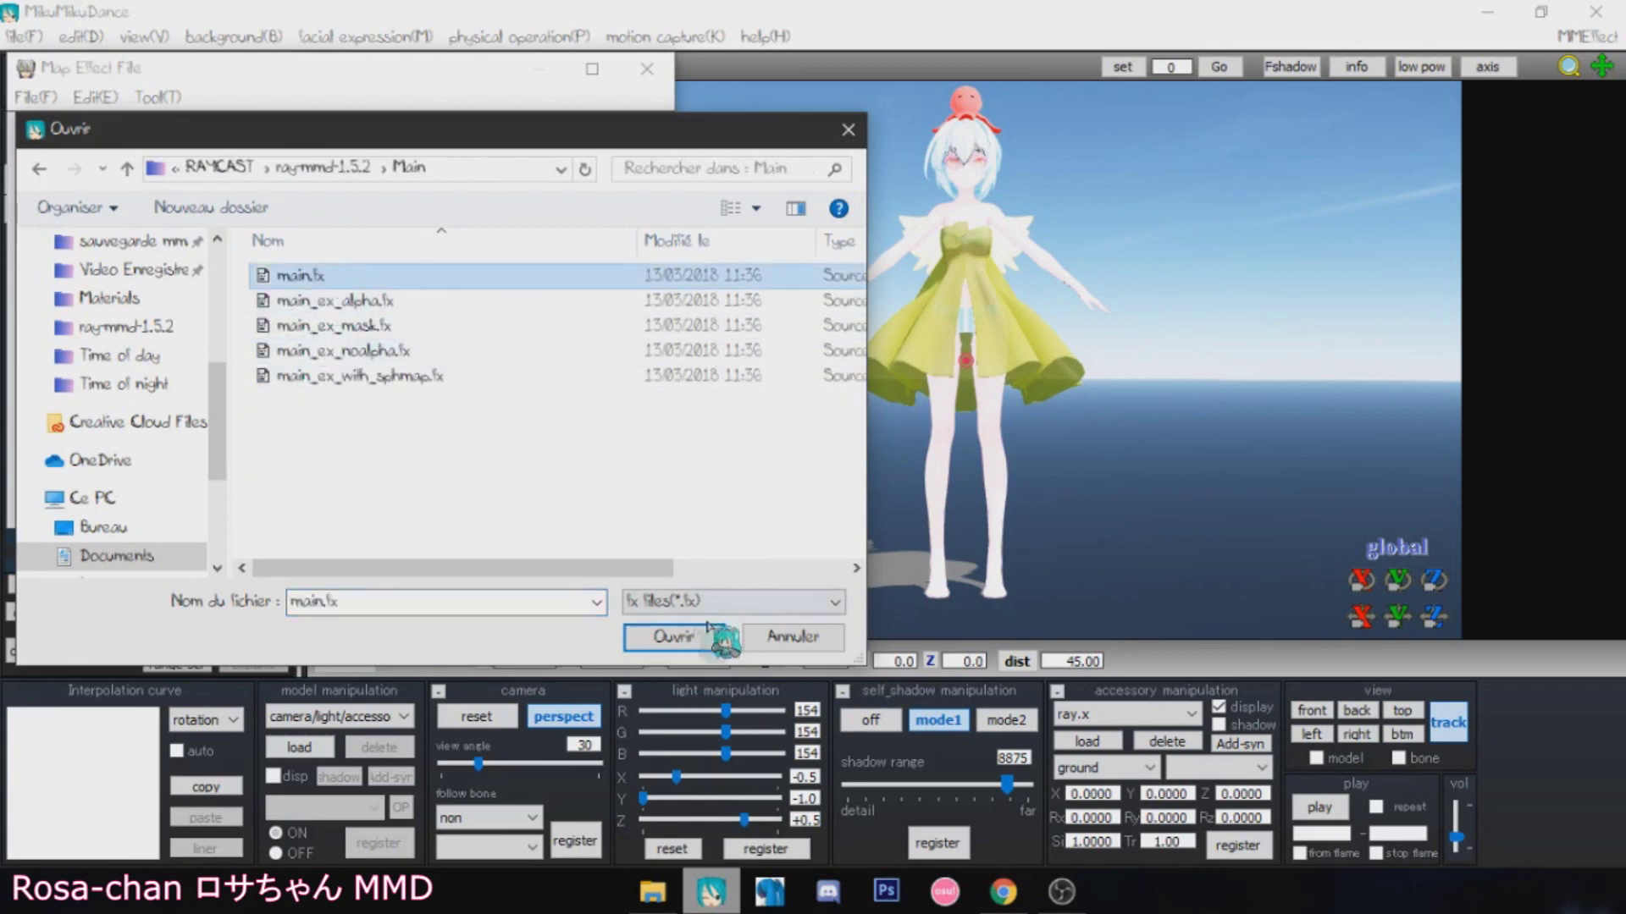
pyautogui.click(678, 637)
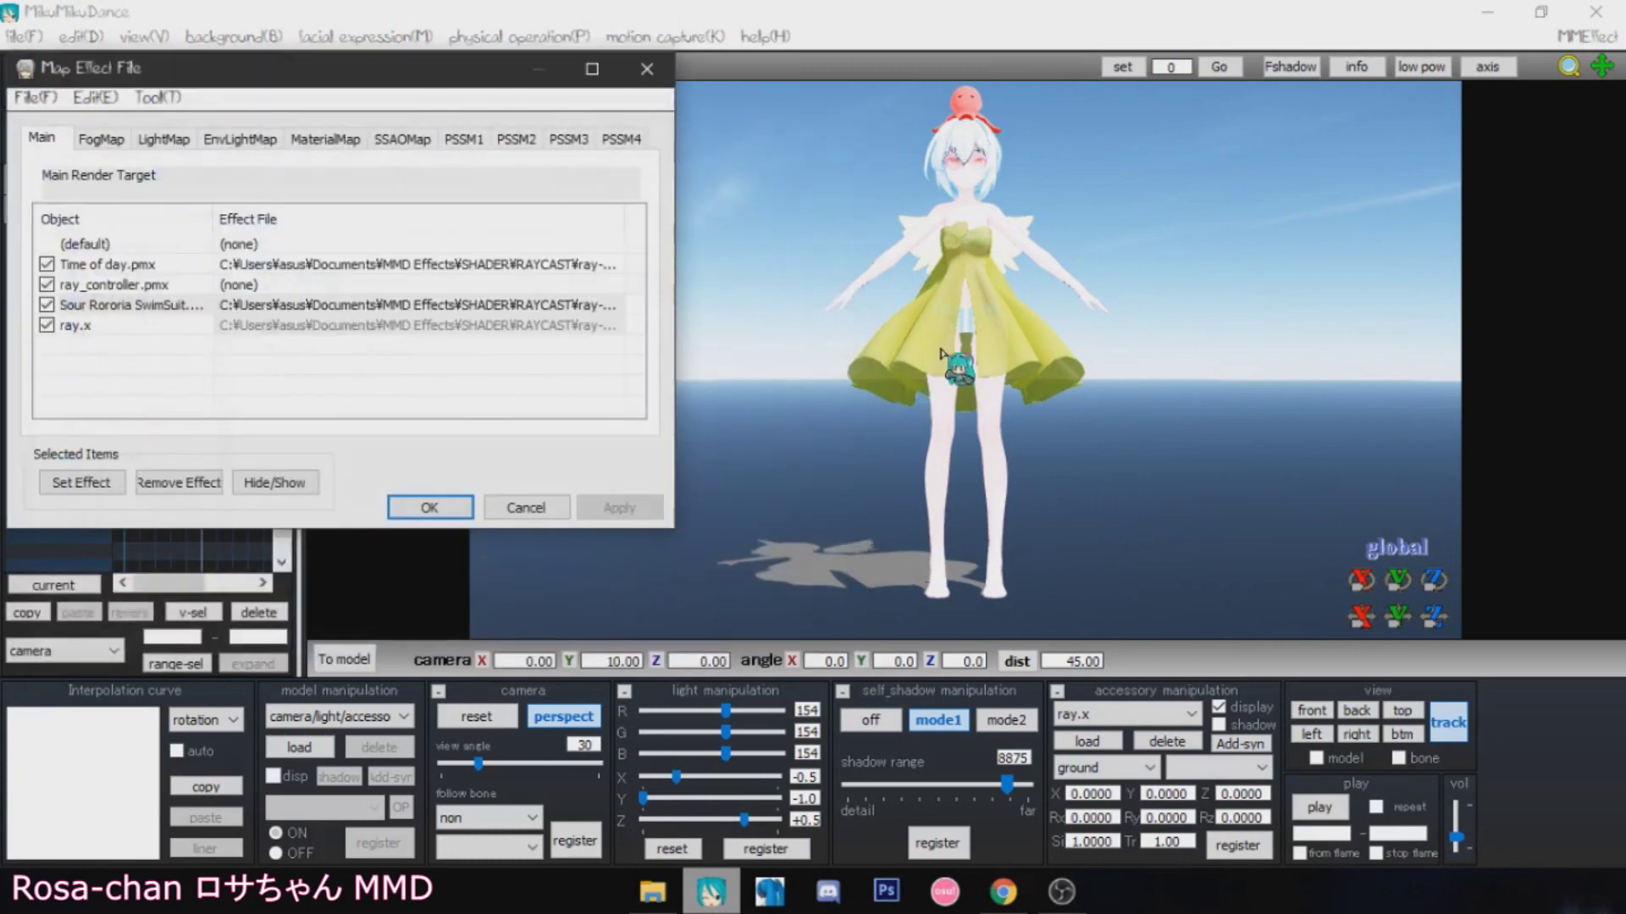
pyautogui.moveTo(1047, 349); pyautogui.dragTo(1010, 364, button='right')
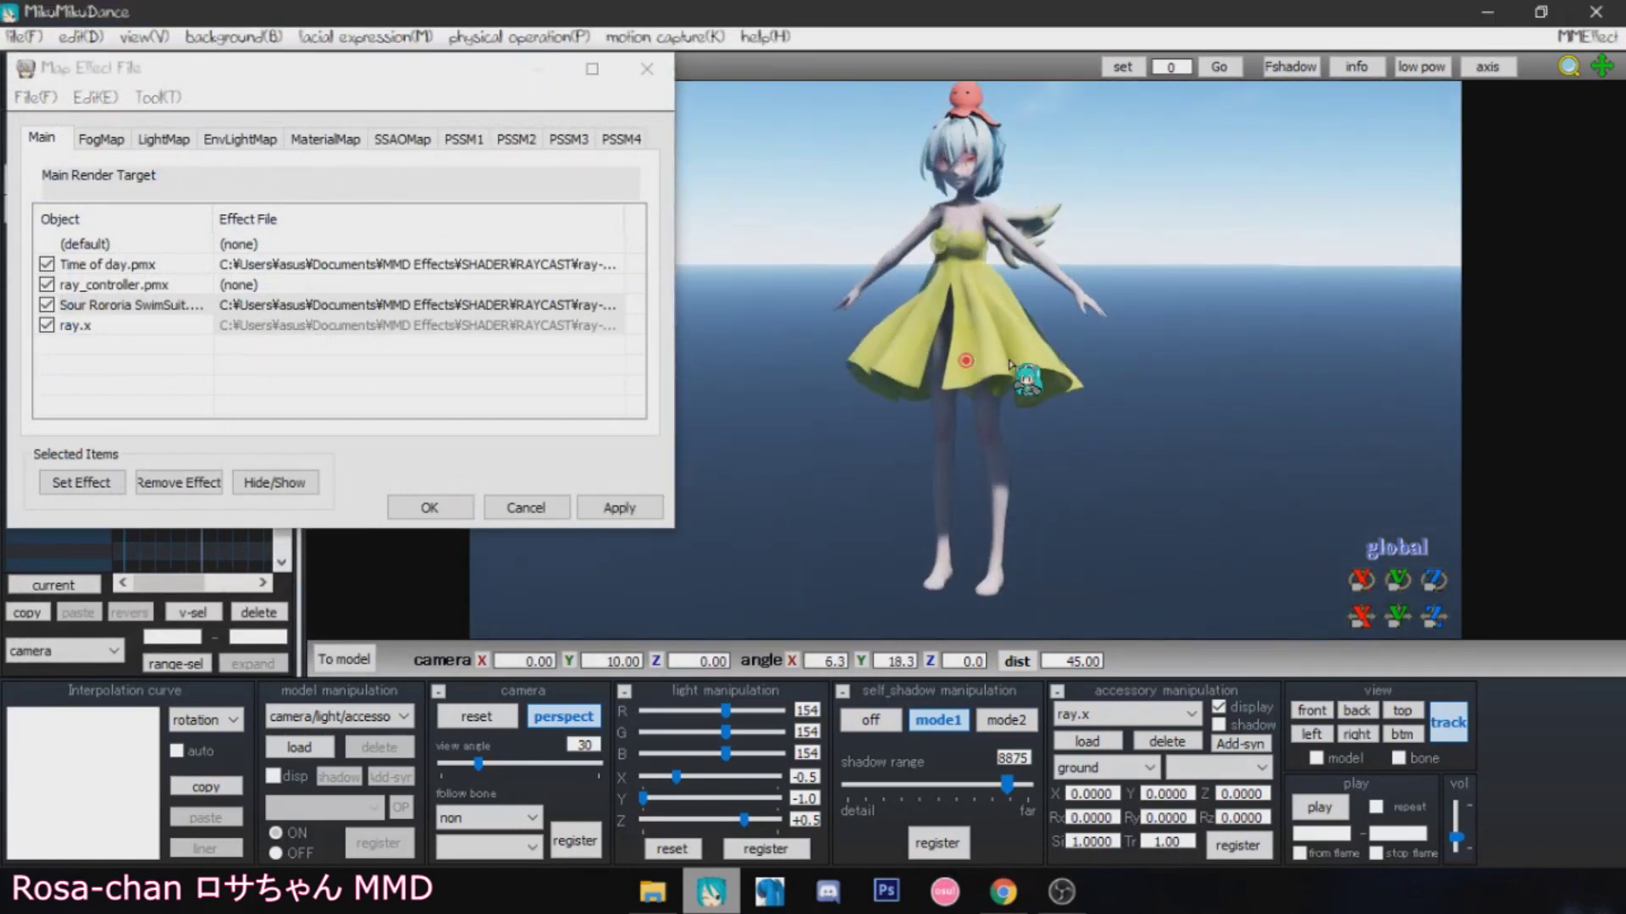
# Step: Replace the Sour Rororia SwimSuit model's Main effect with main_ex_with_sphmap.fx and close the effect mapping
pyautogui.click(71, 484)
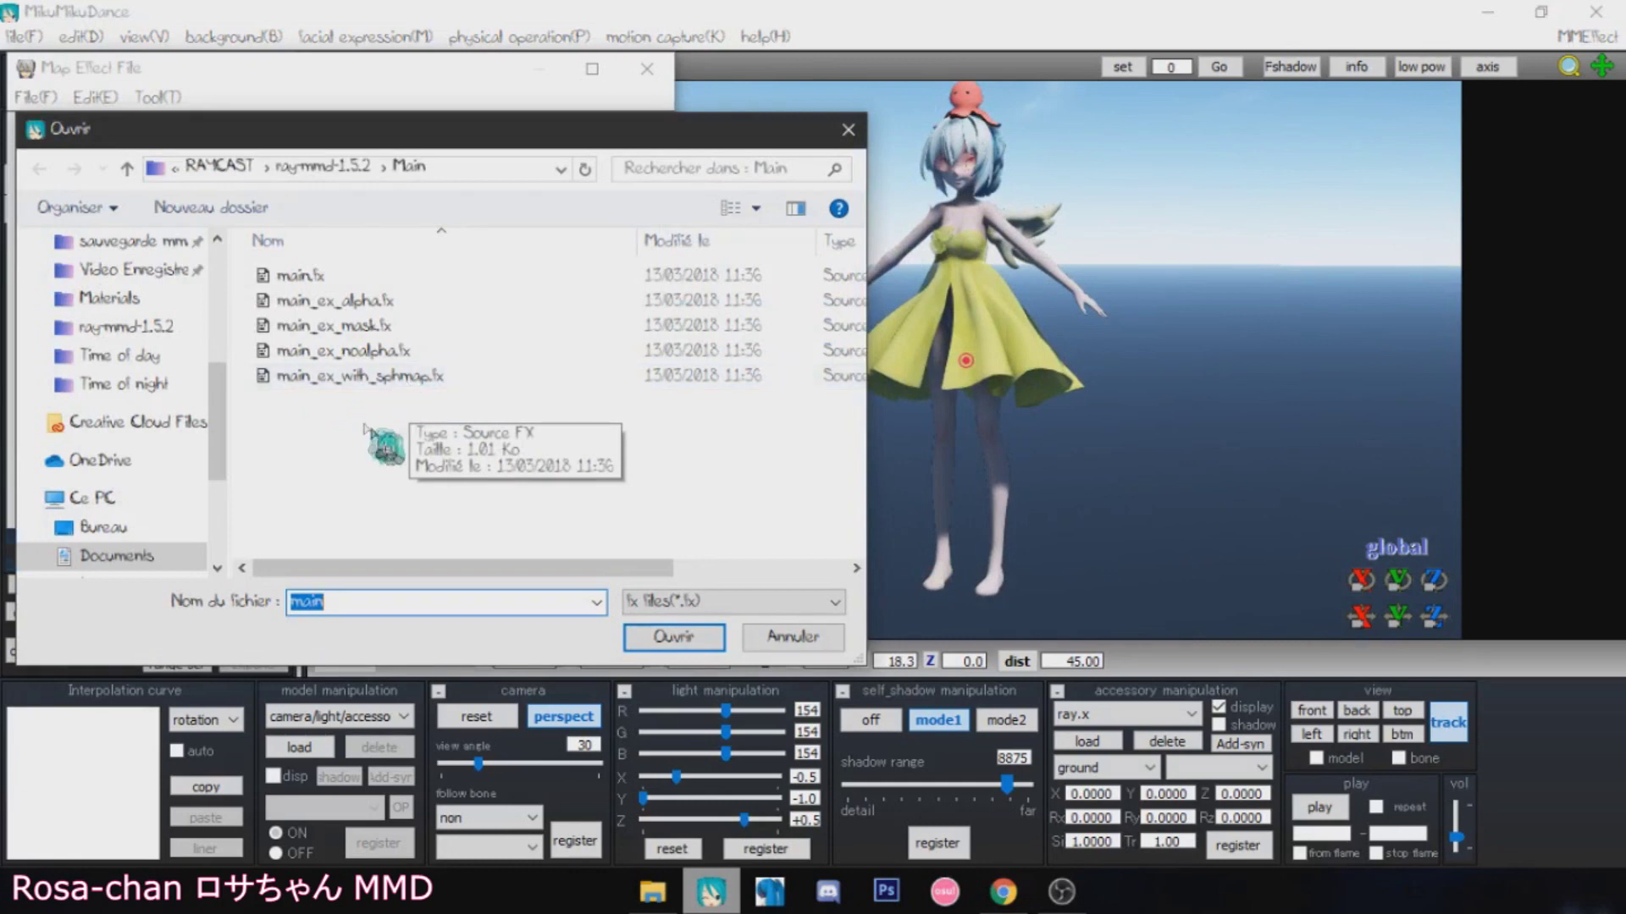
pyautogui.click(365, 387)
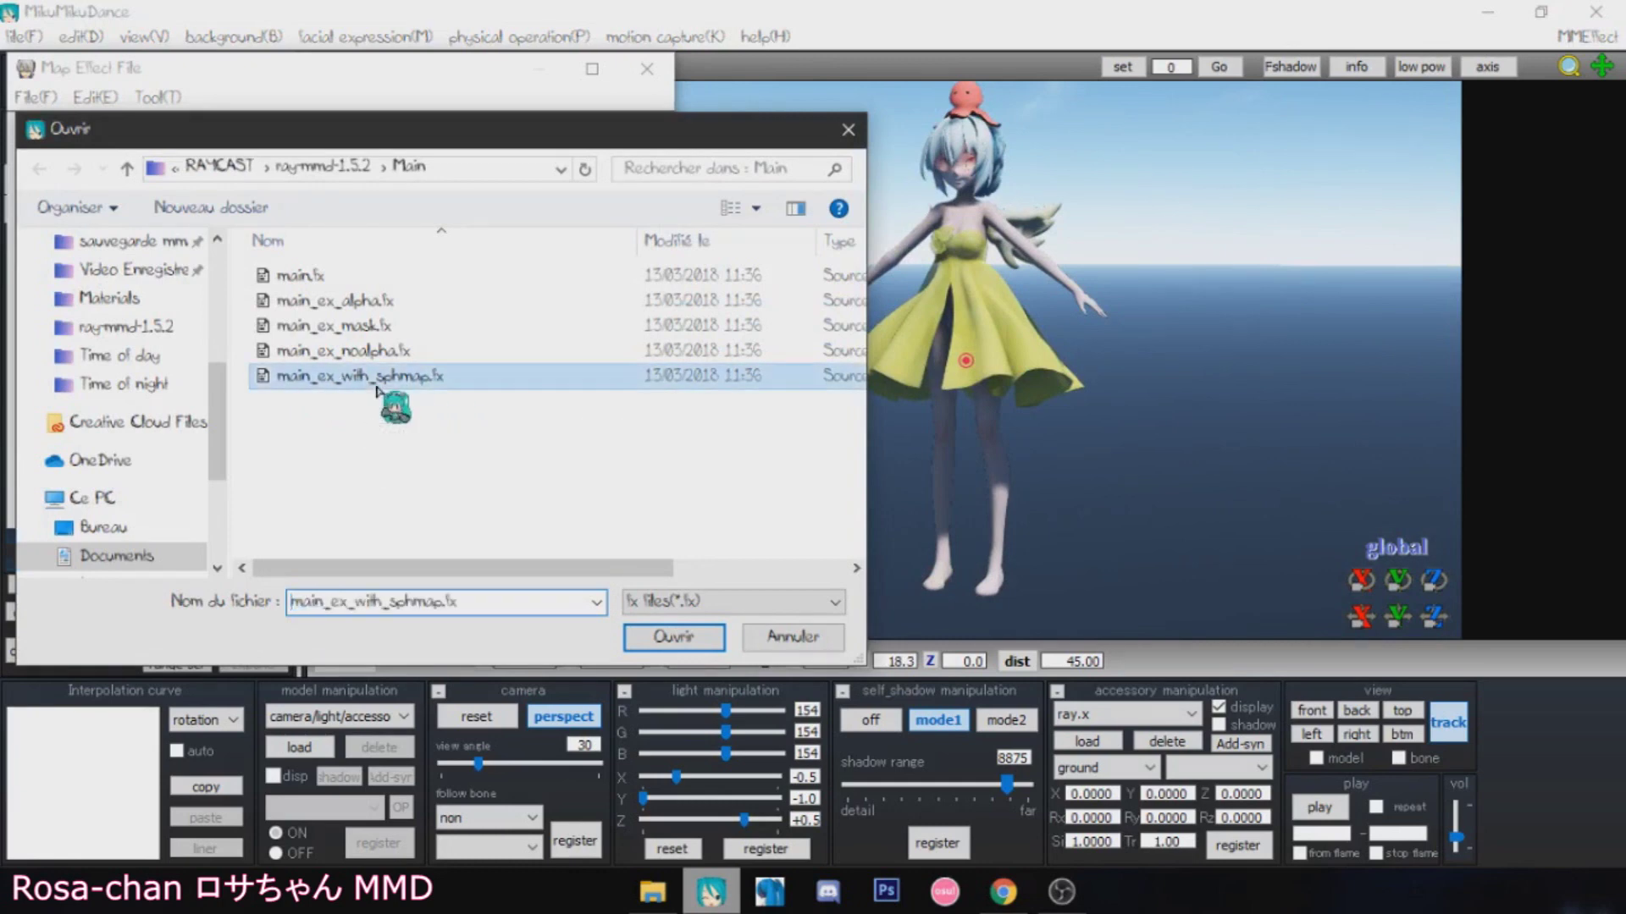
pyautogui.click(667, 635)
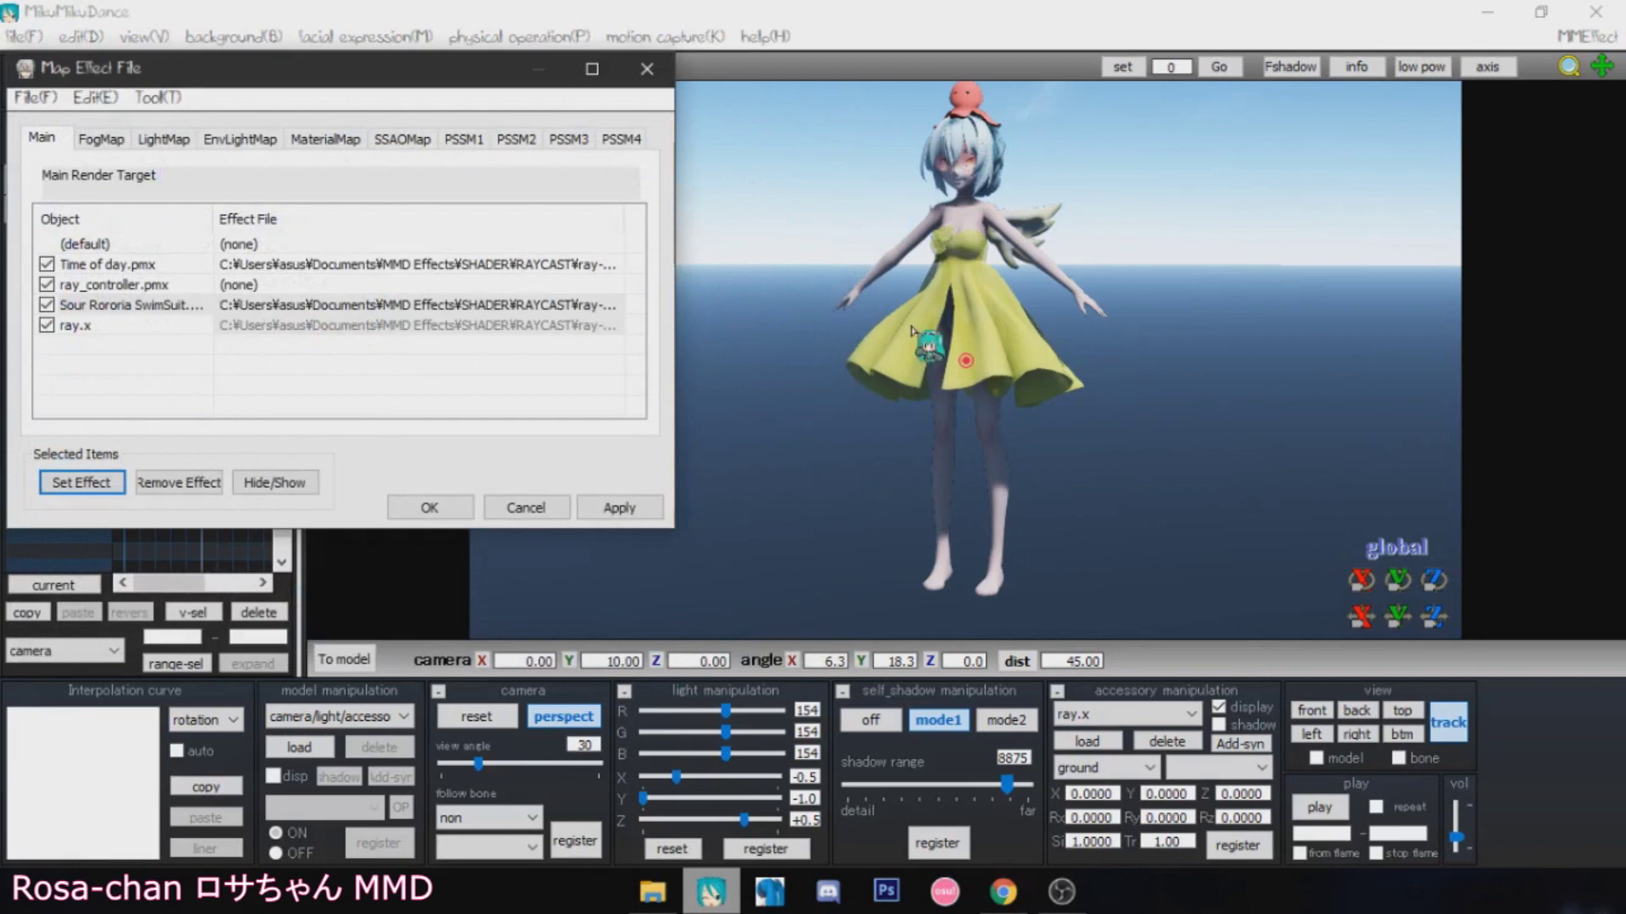
pyautogui.click(618, 509)
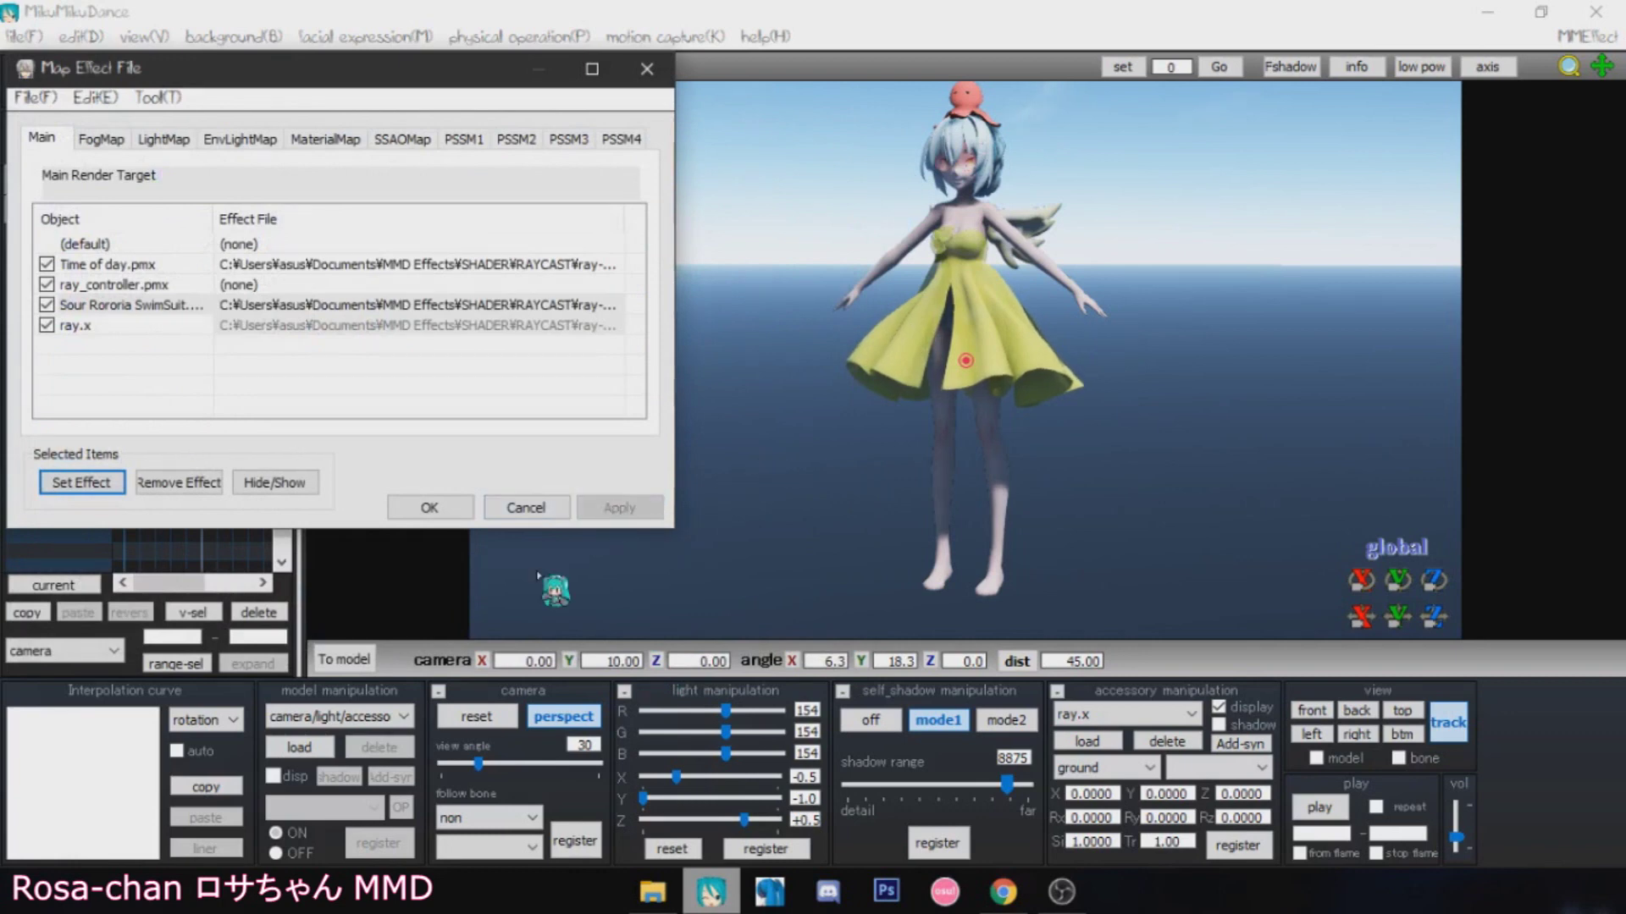
pyautogui.click(427, 508)
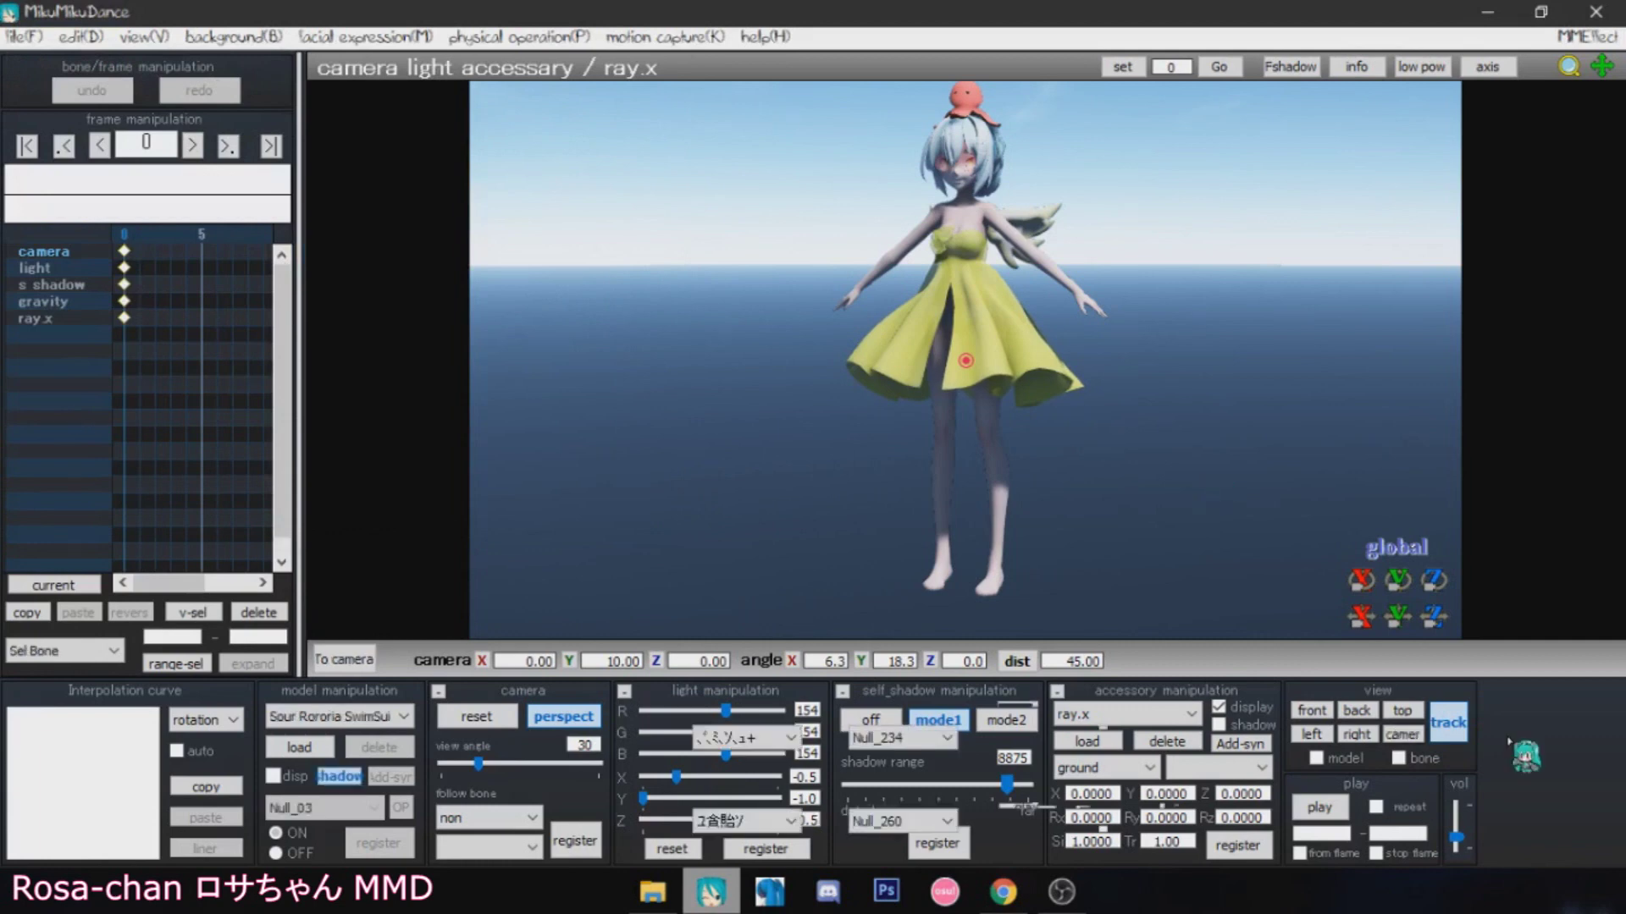
# Step: Switch to camera mode and turn off the ground shadow display
pyautogui.click(337, 659)
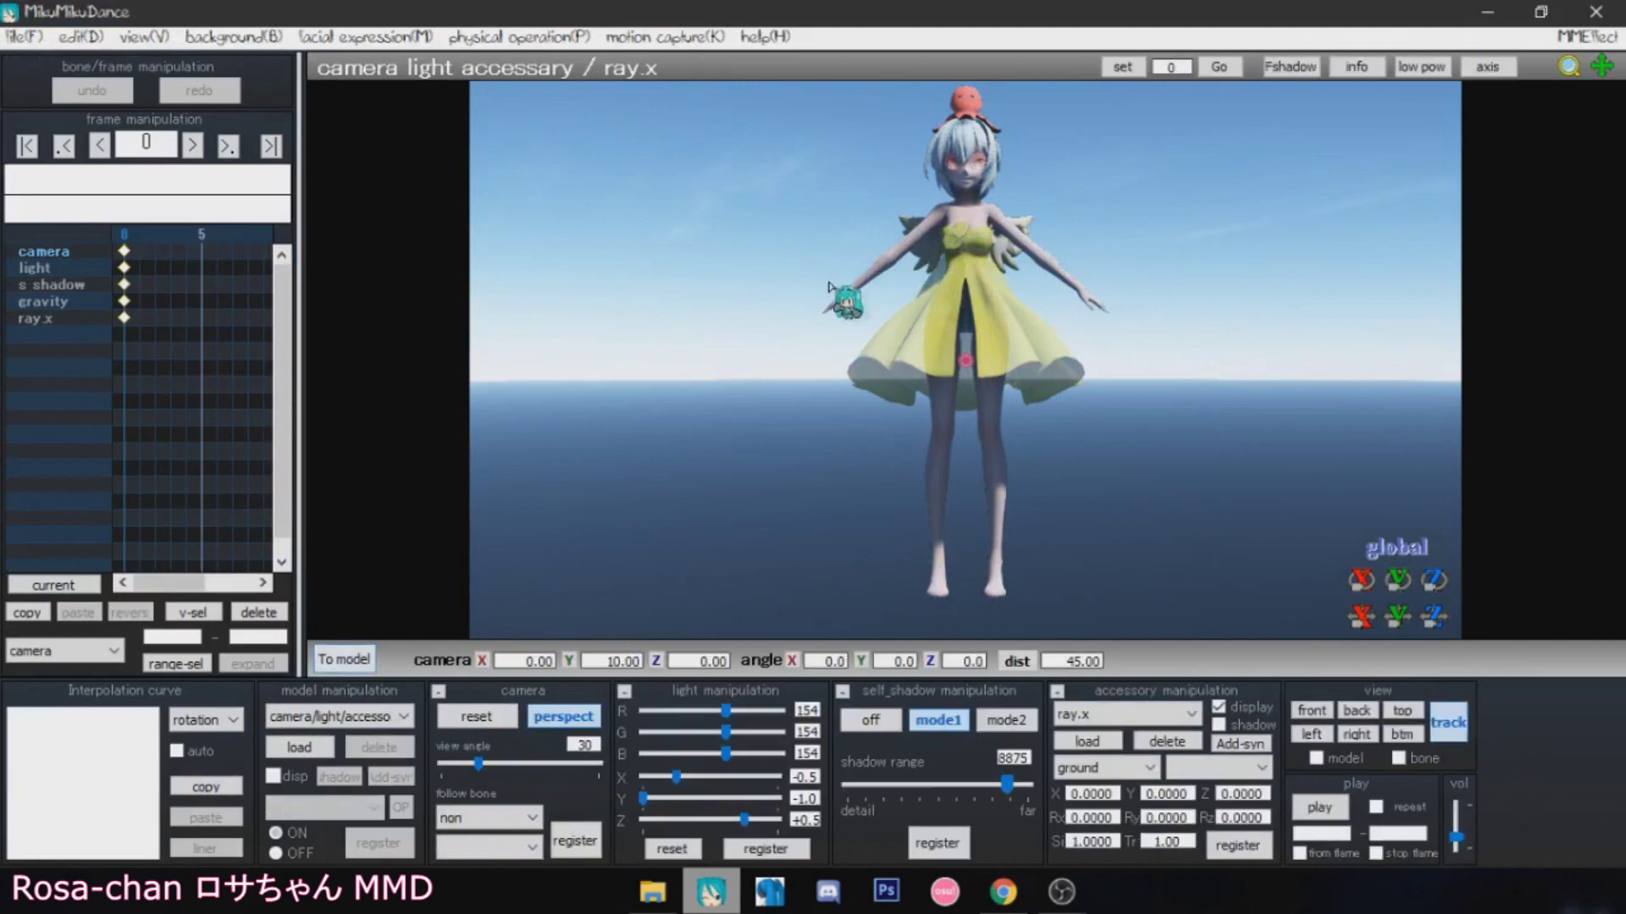
pyautogui.click(143, 38)
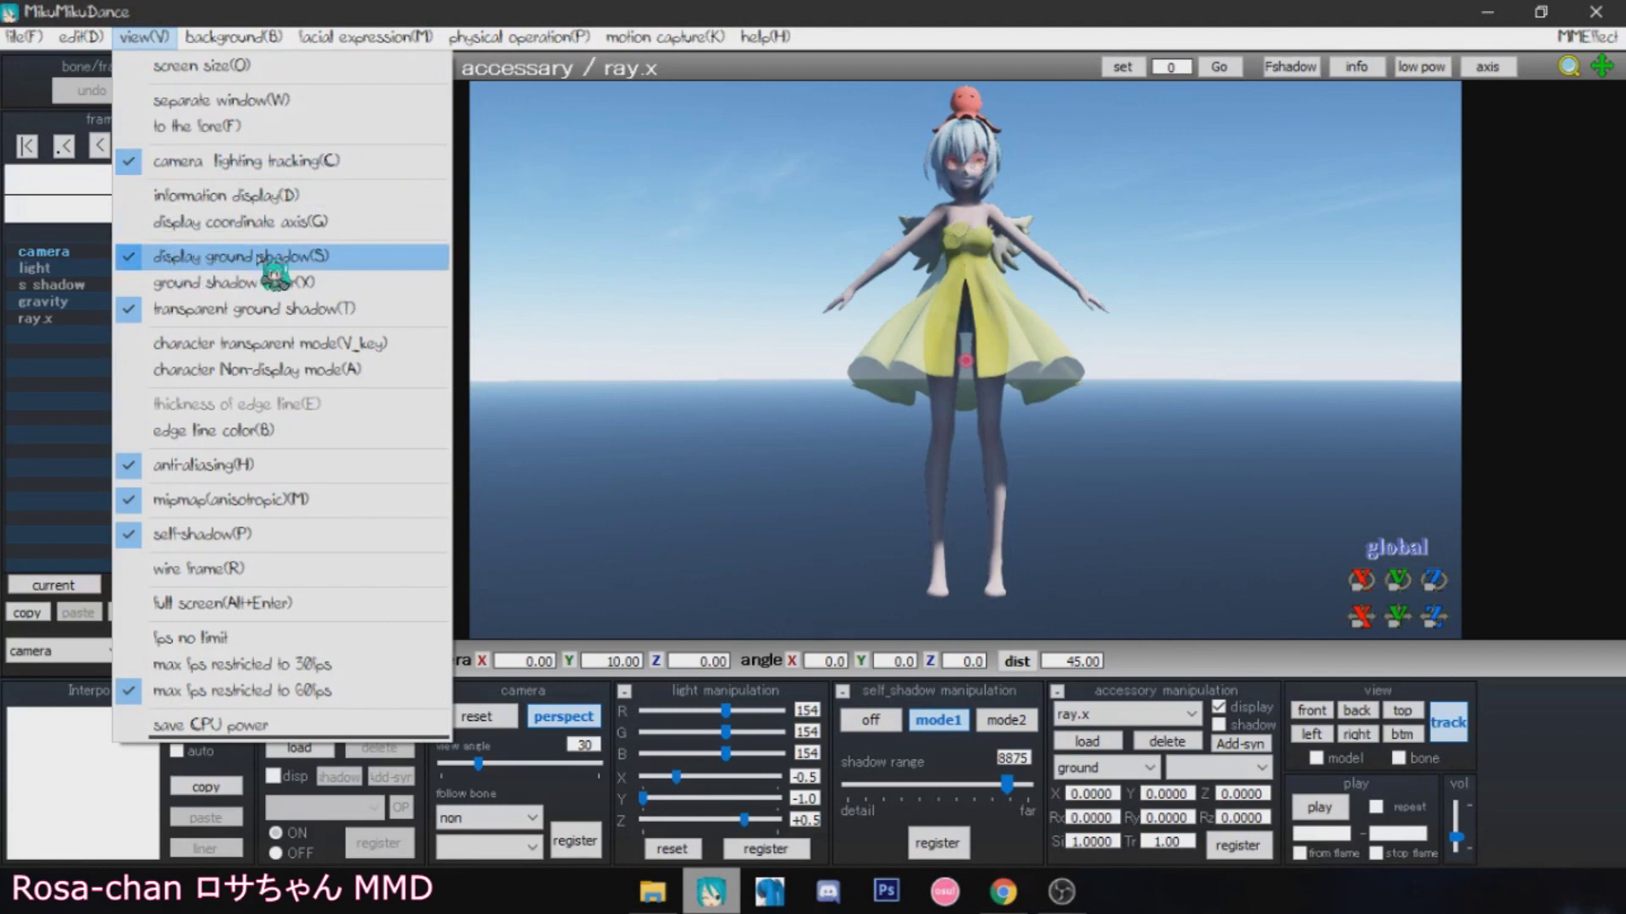
pyautogui.click(203, 257)
pyautogui.click(144, 37)
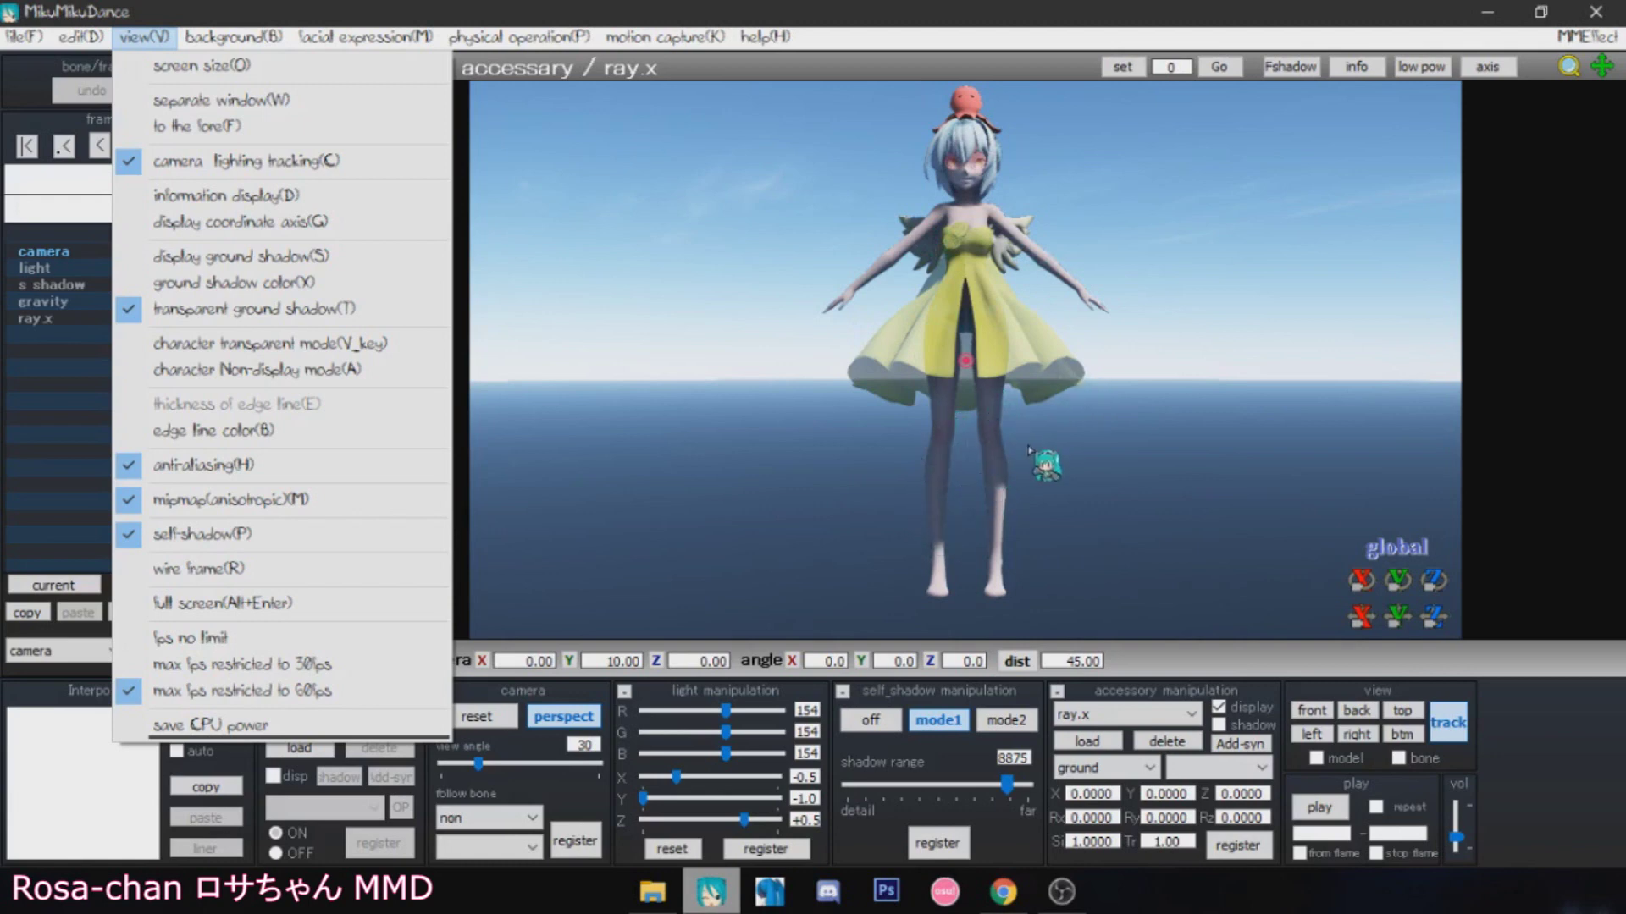
# Step: Examine the model's face and shading up close from different camera angles
pyautogui.click(394, 465)
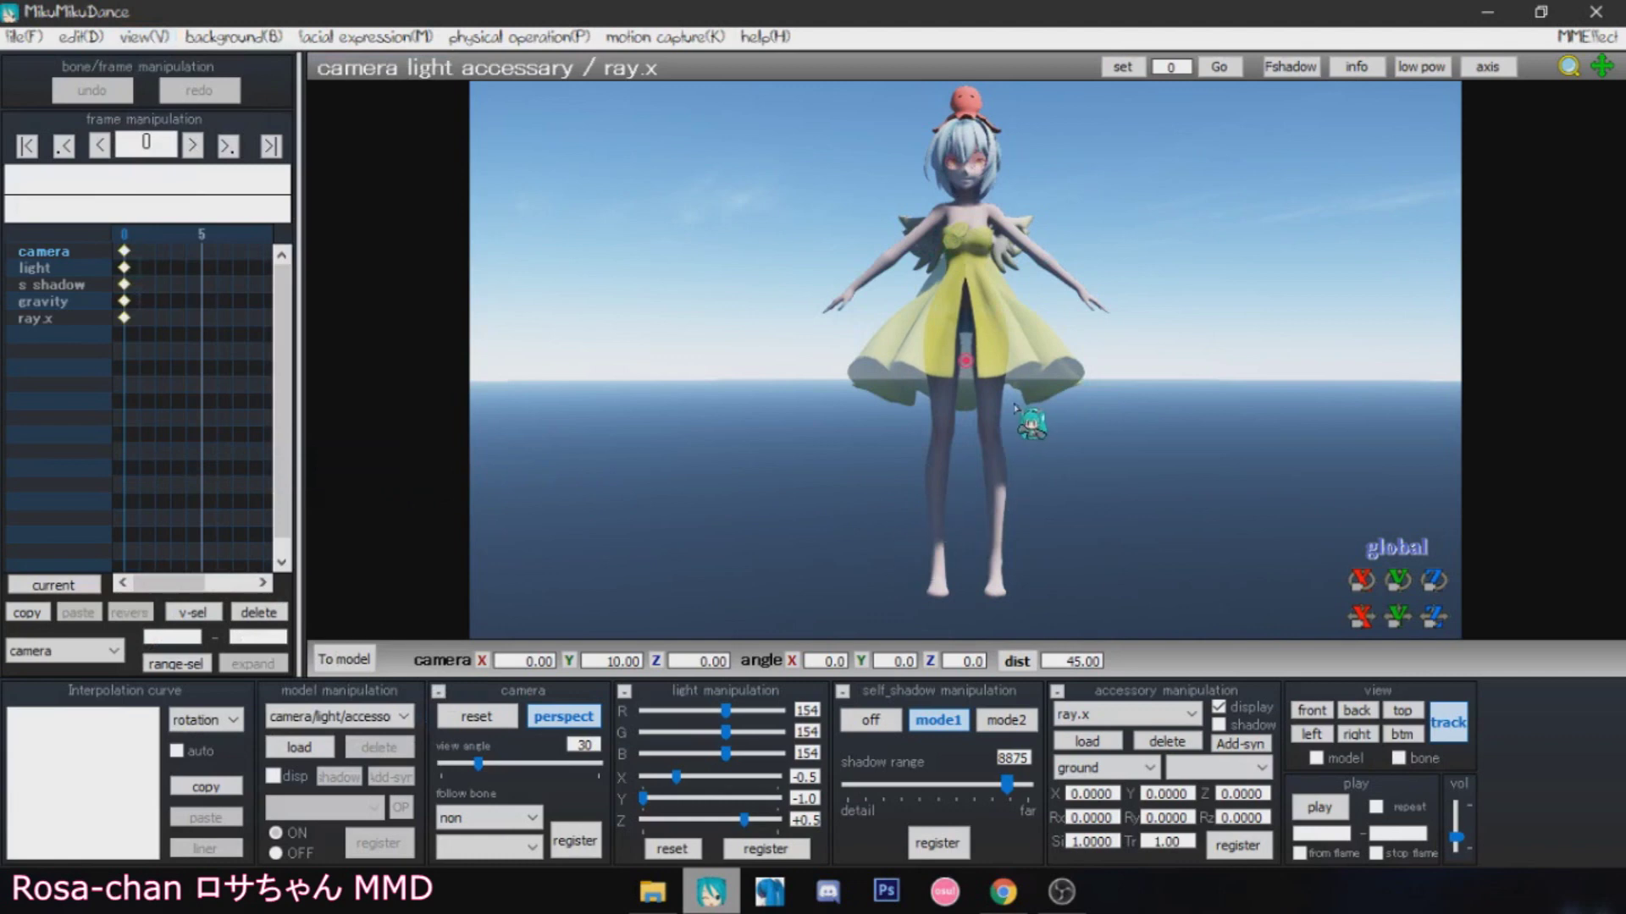
pyautogui.moveTo(1088, 326); pyautogui.dragTo(931, 332, button='right')
pyautogui.click(1448, 722)
pyautogui.scroll(8, 1181, 377)
pyautogui.moveTo(1182, 372); pyautogui.dragTo(1175, 516, button='middle')
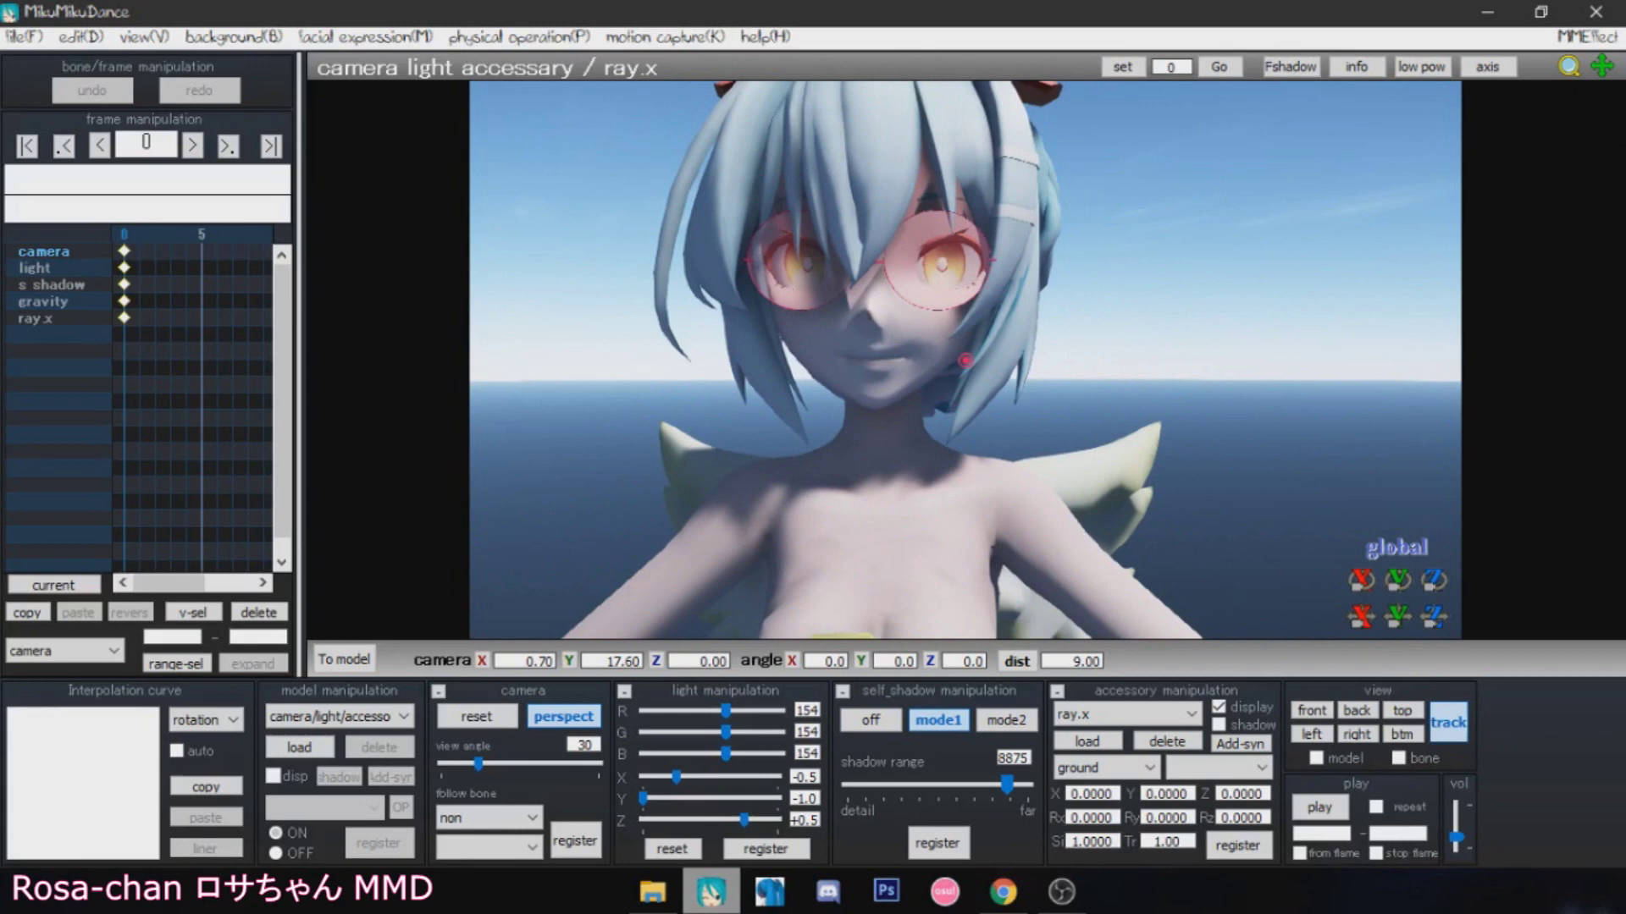
pyautogui.moveTo(1150, 351); pyautogui.dragTo(1052, 363, button='right')
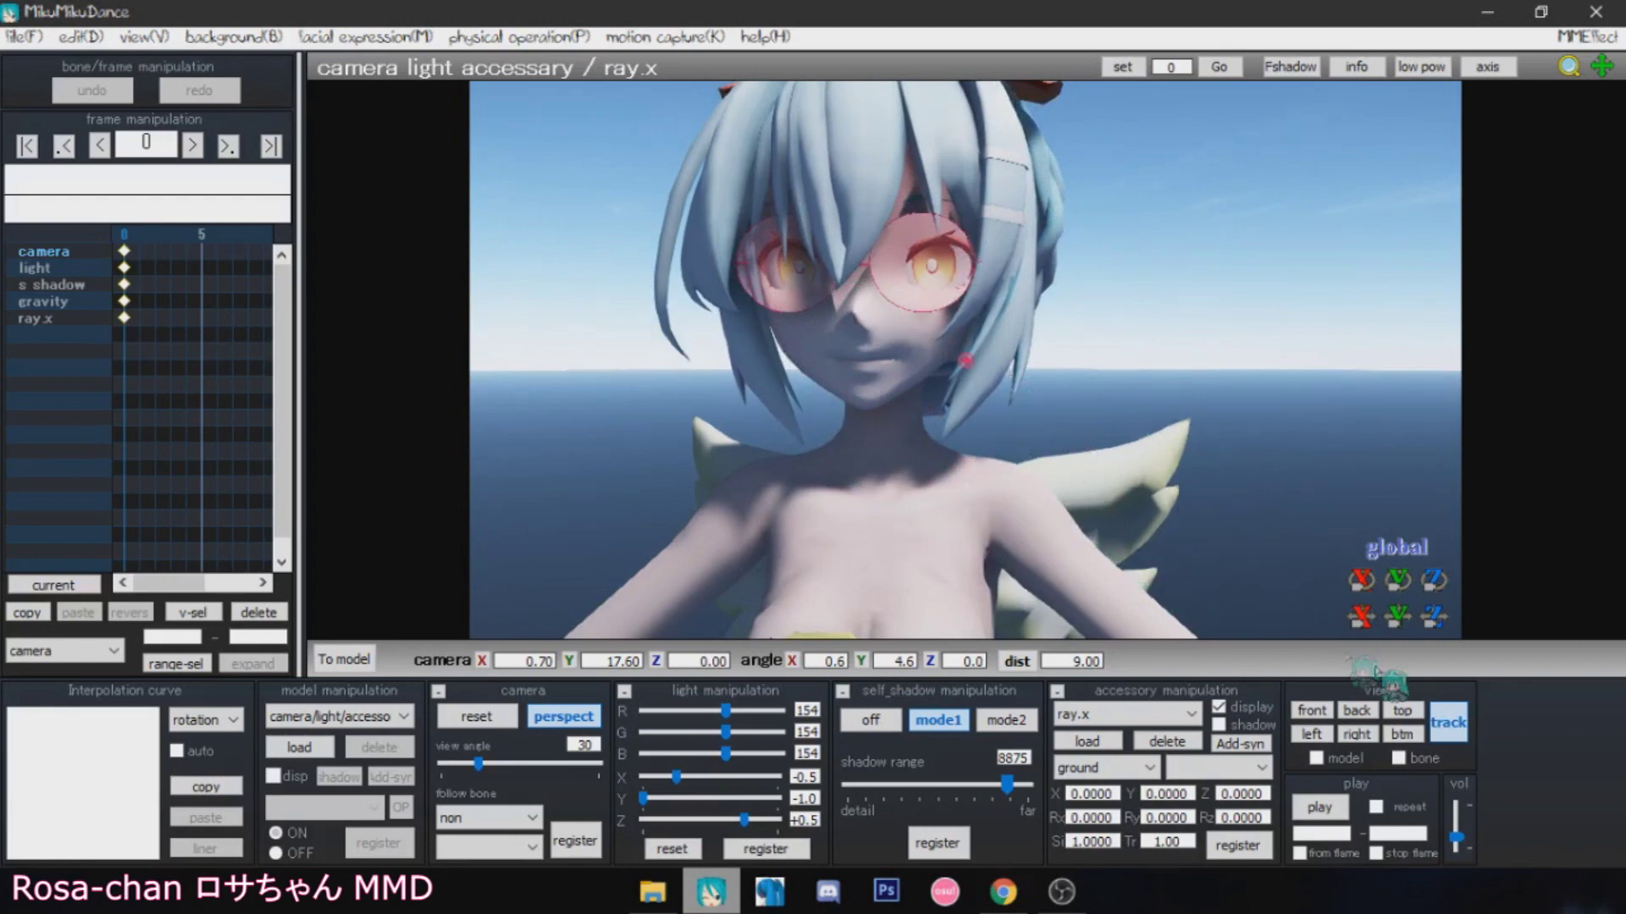
pyautogui.click(1448, 718)
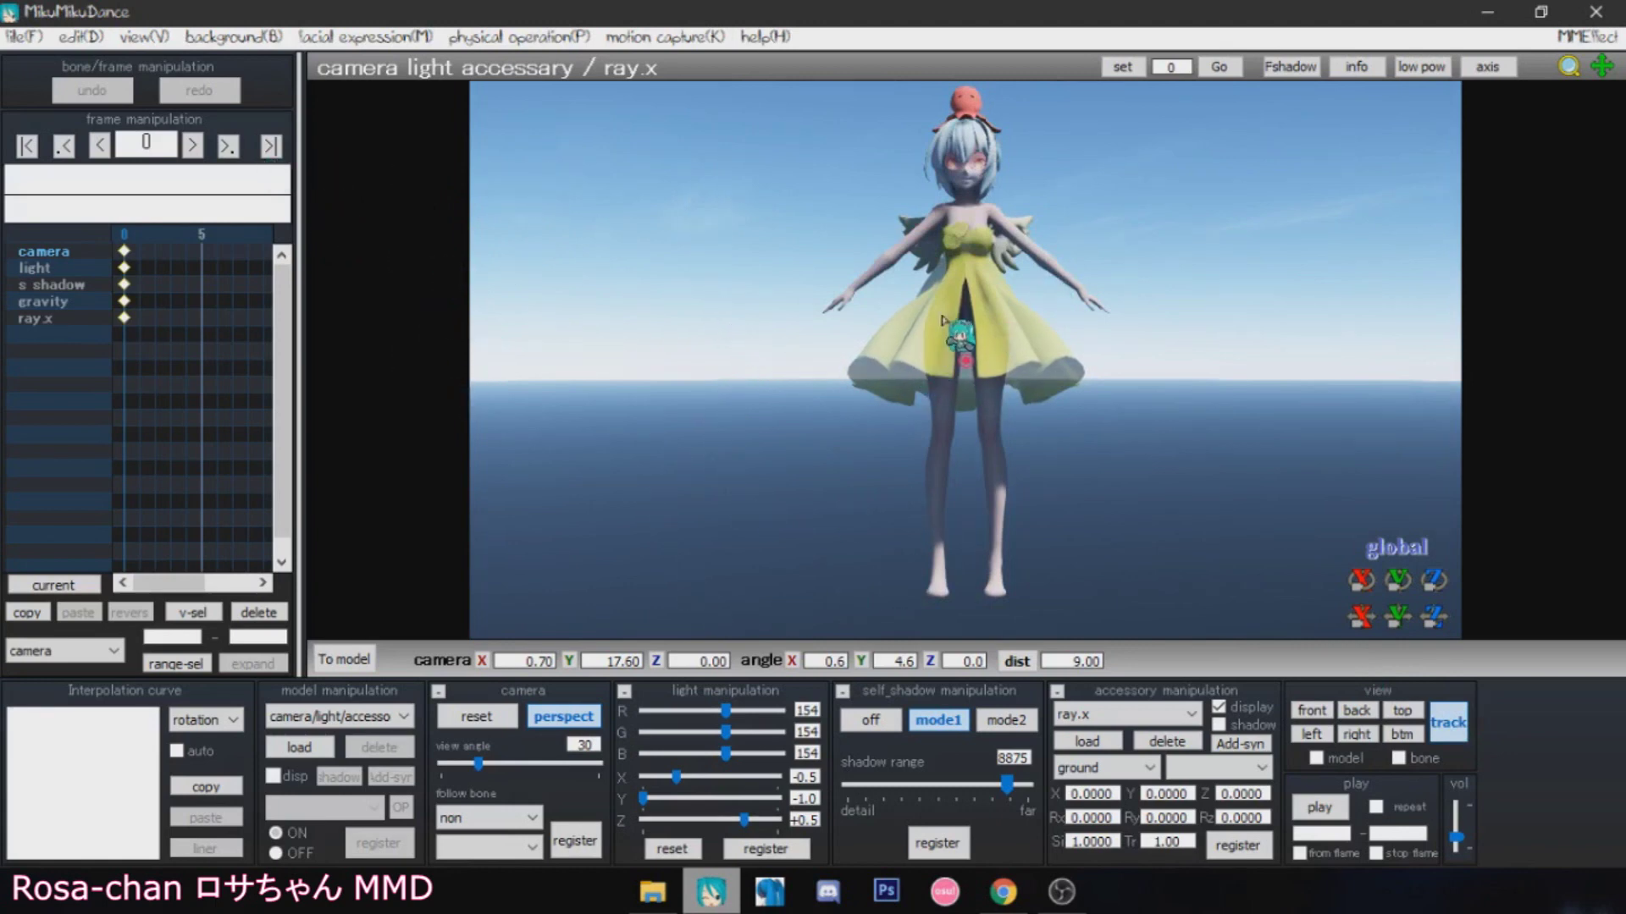
pyautogui.click(24, 38)
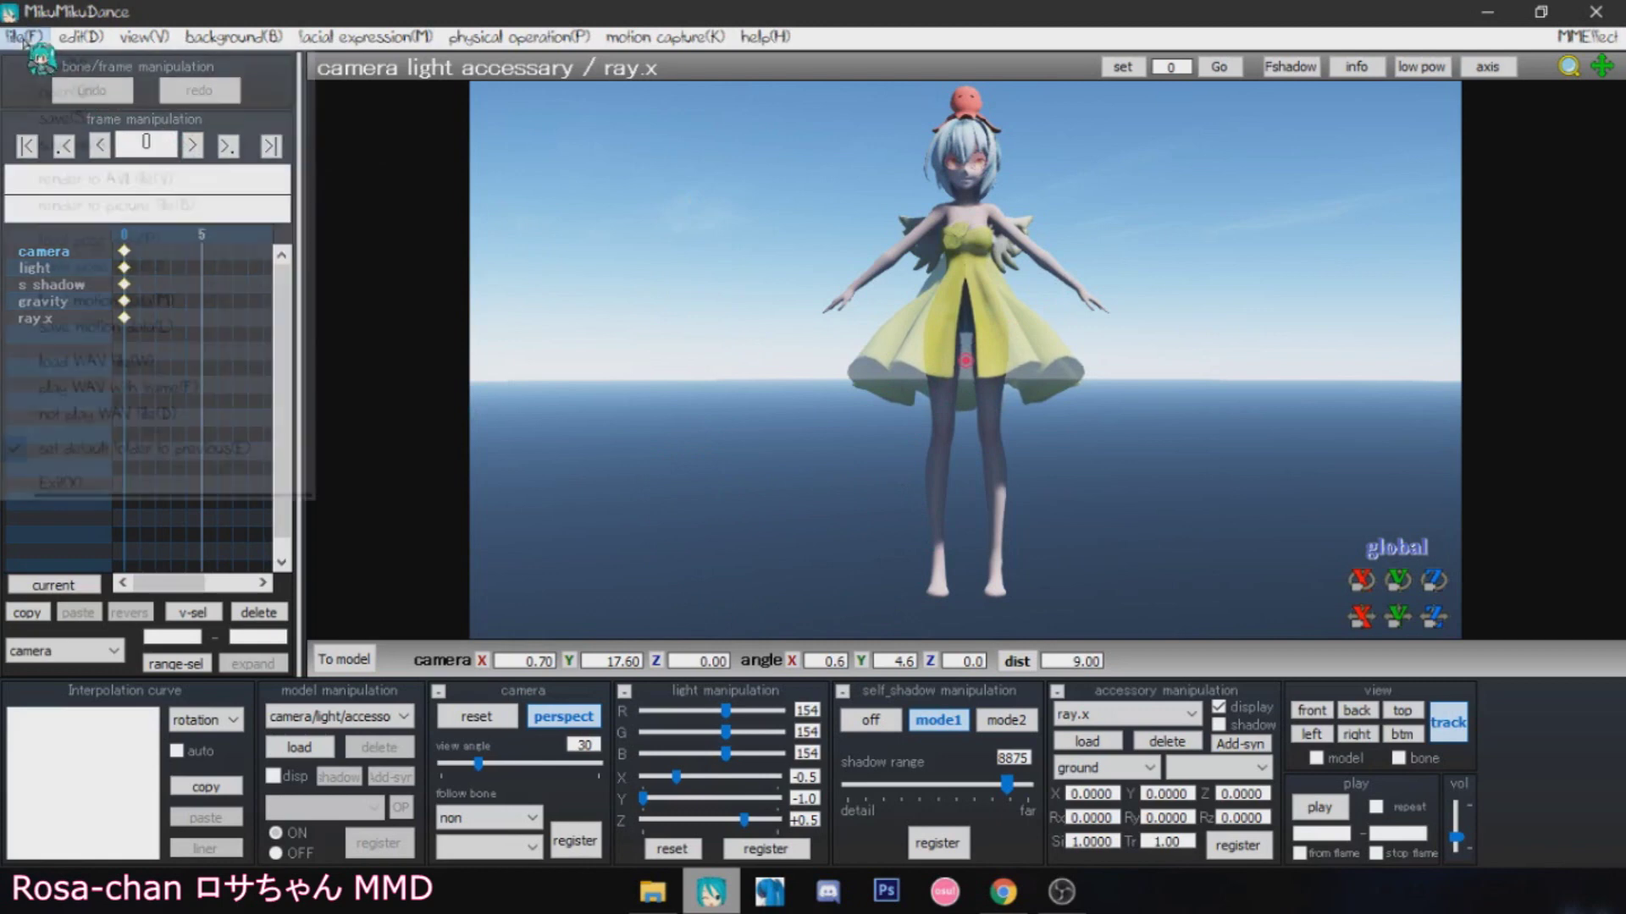
pyautogui.click(76, 144)
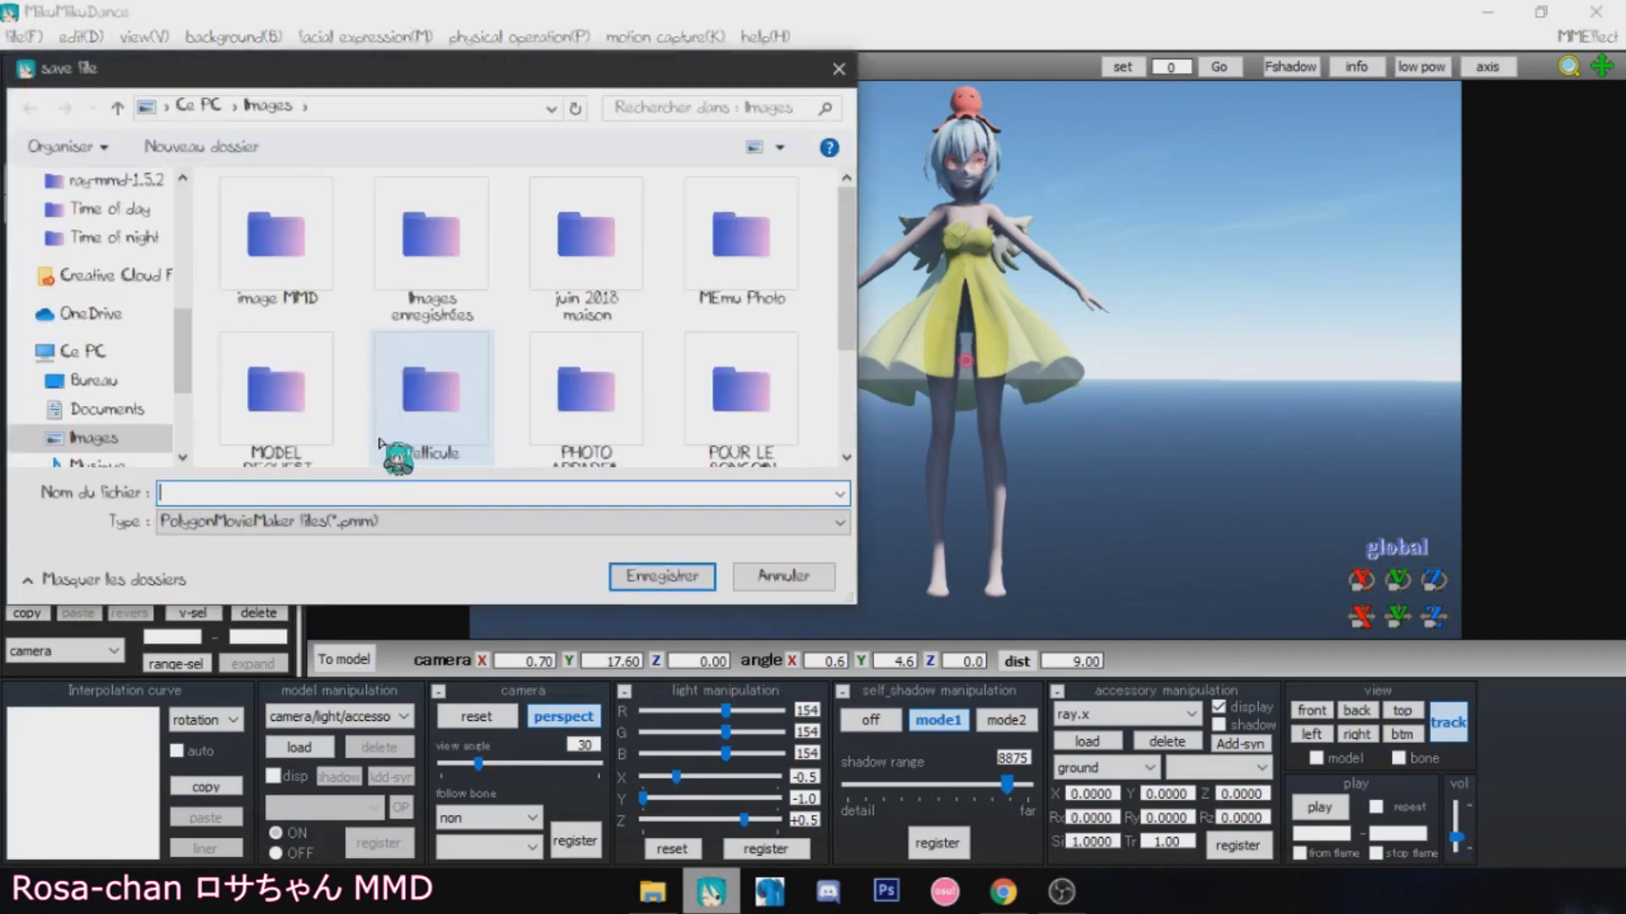
pyautogui.scroll(2, 179, 348)
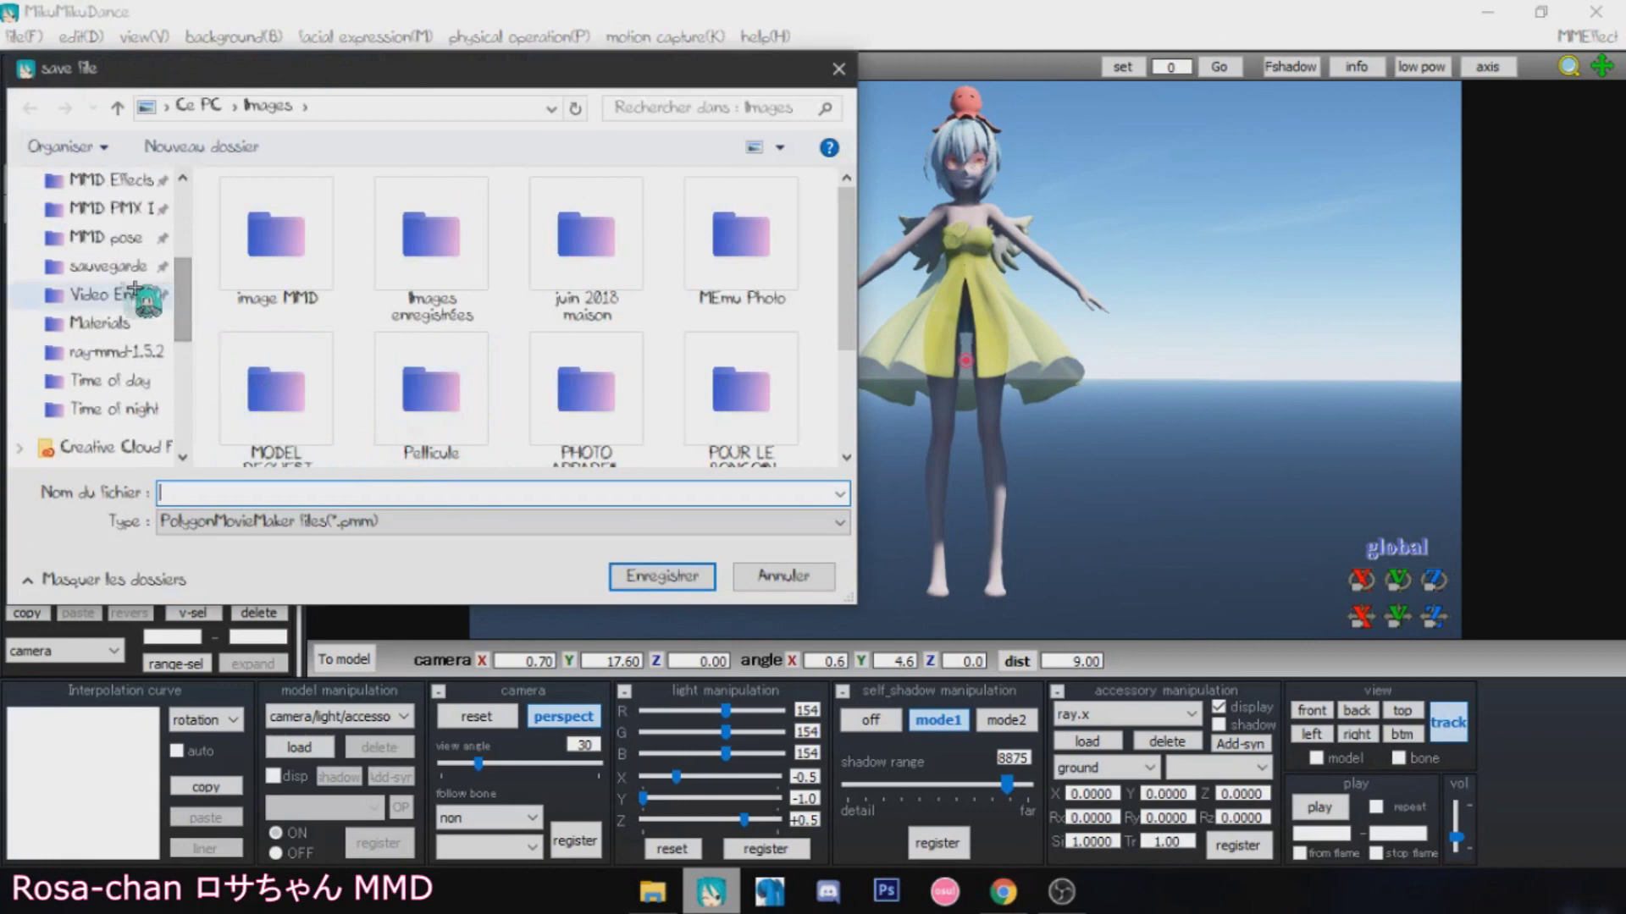
pyautogui.click(99, 269)
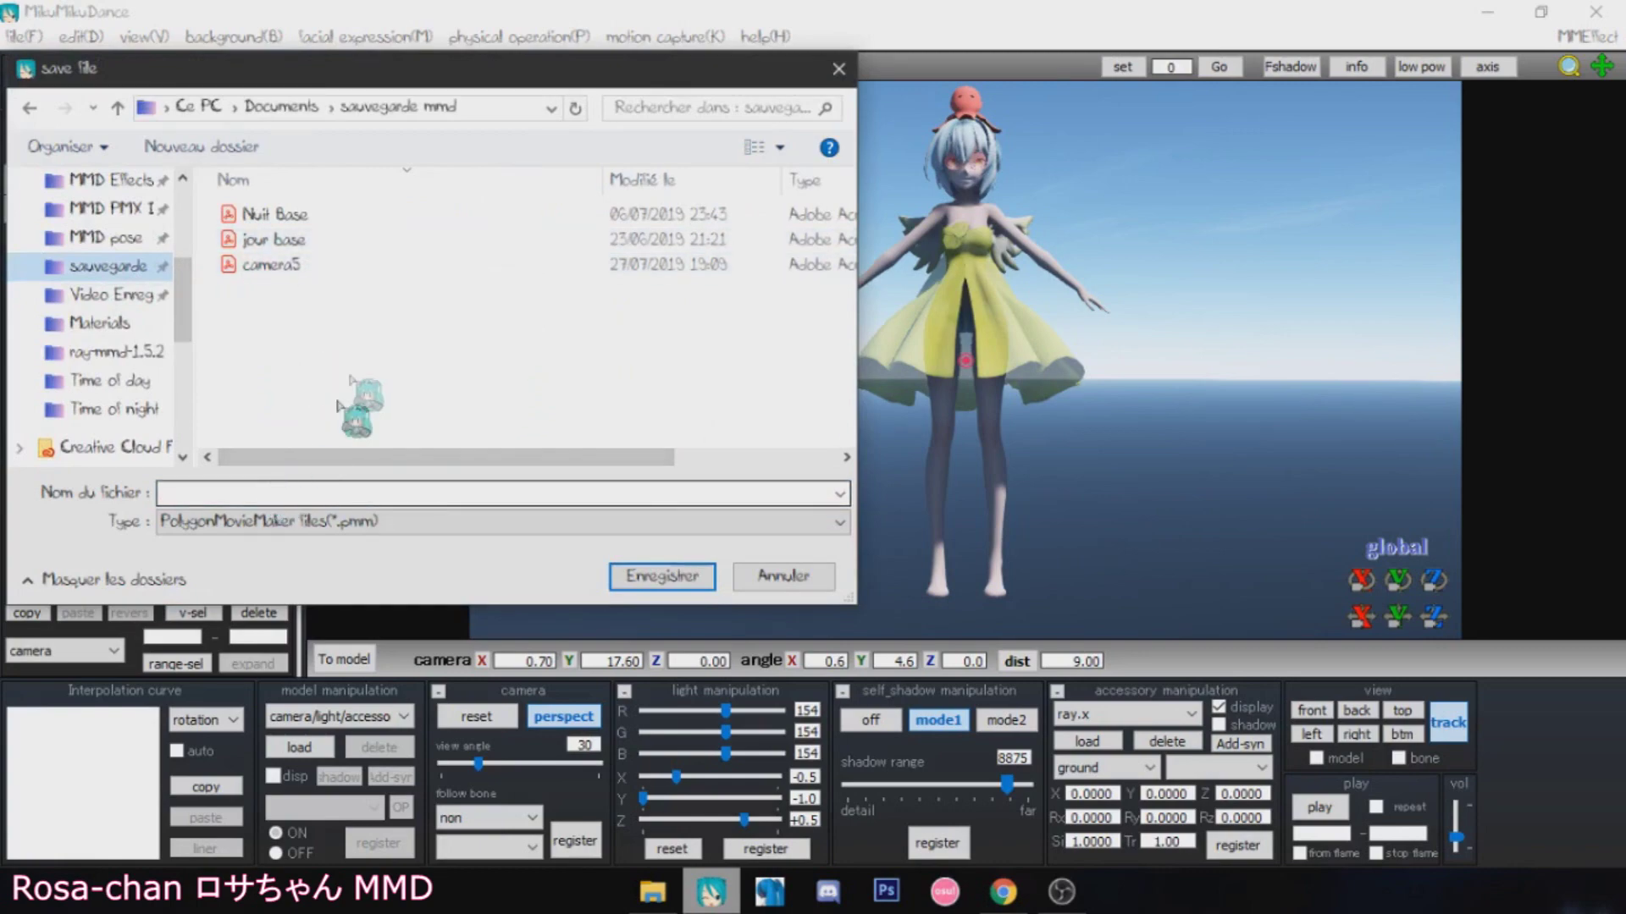
pyautogui.click(783, 578)
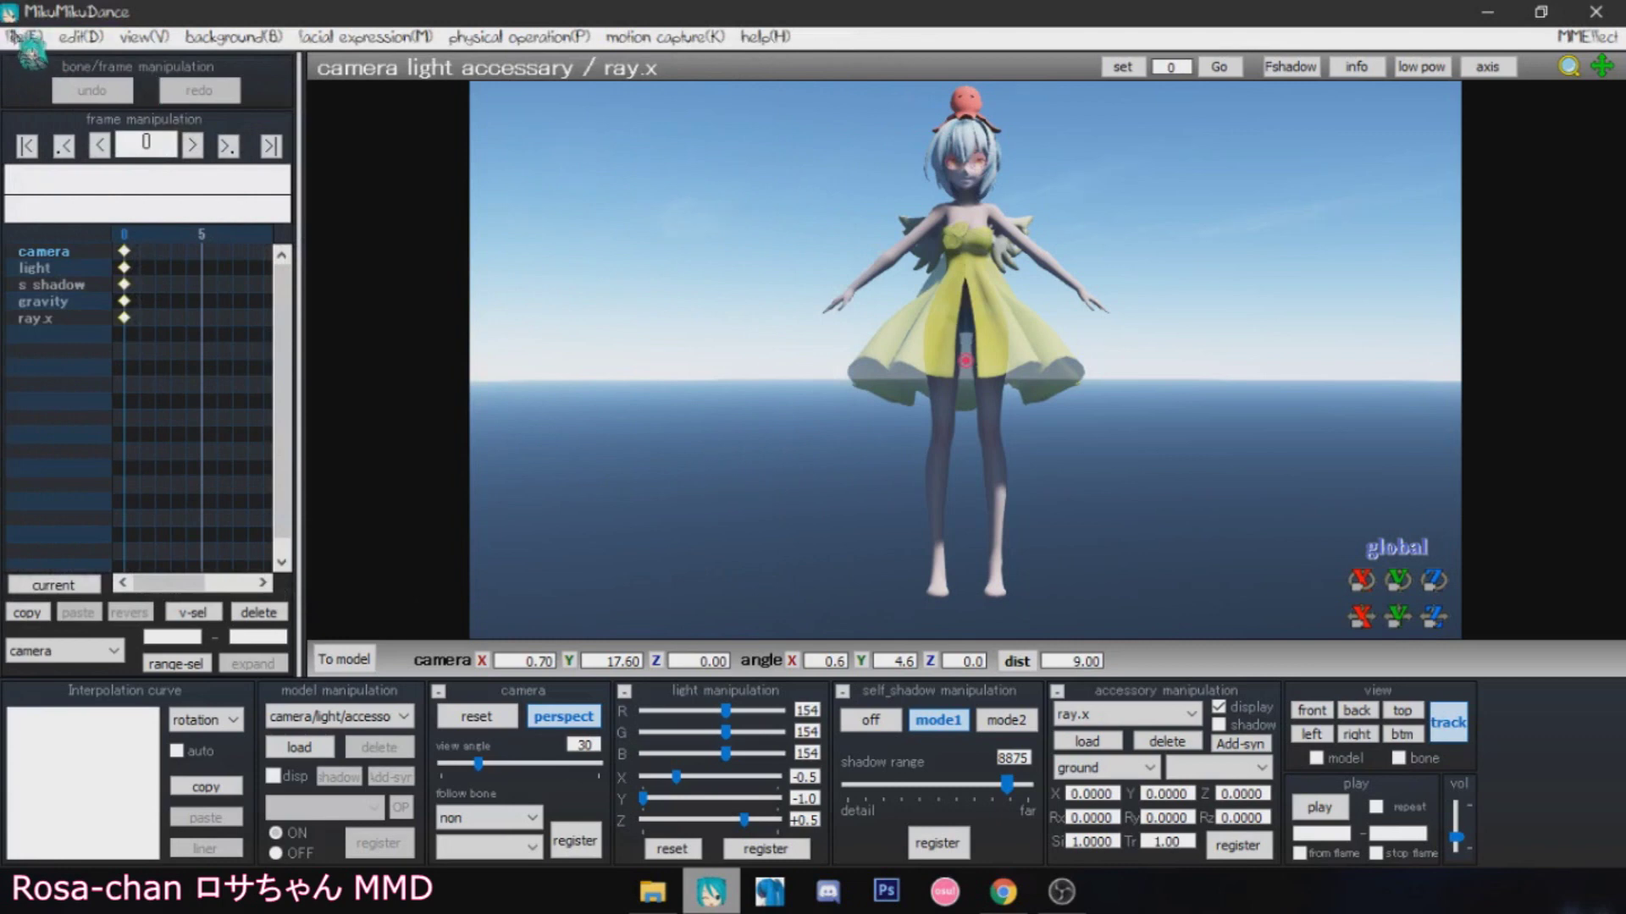
# Step: Start a new empty project, discarding the current scene
pyautogui.click(25, 38)
pyautogui.click(34, 57)
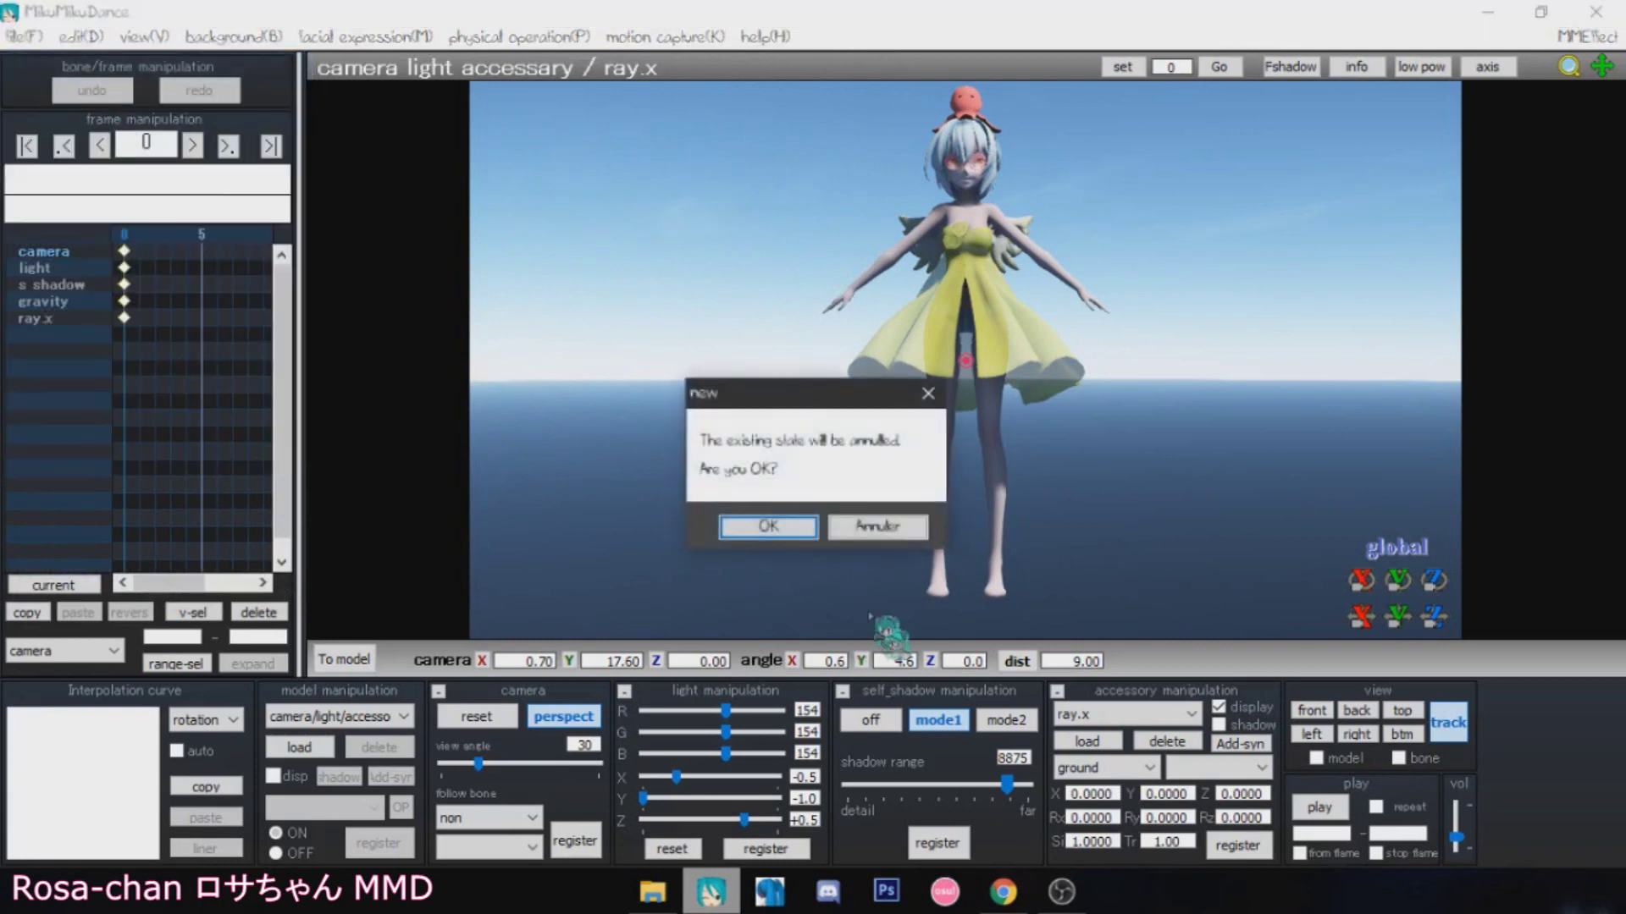
pyautogui.click(768, 527)
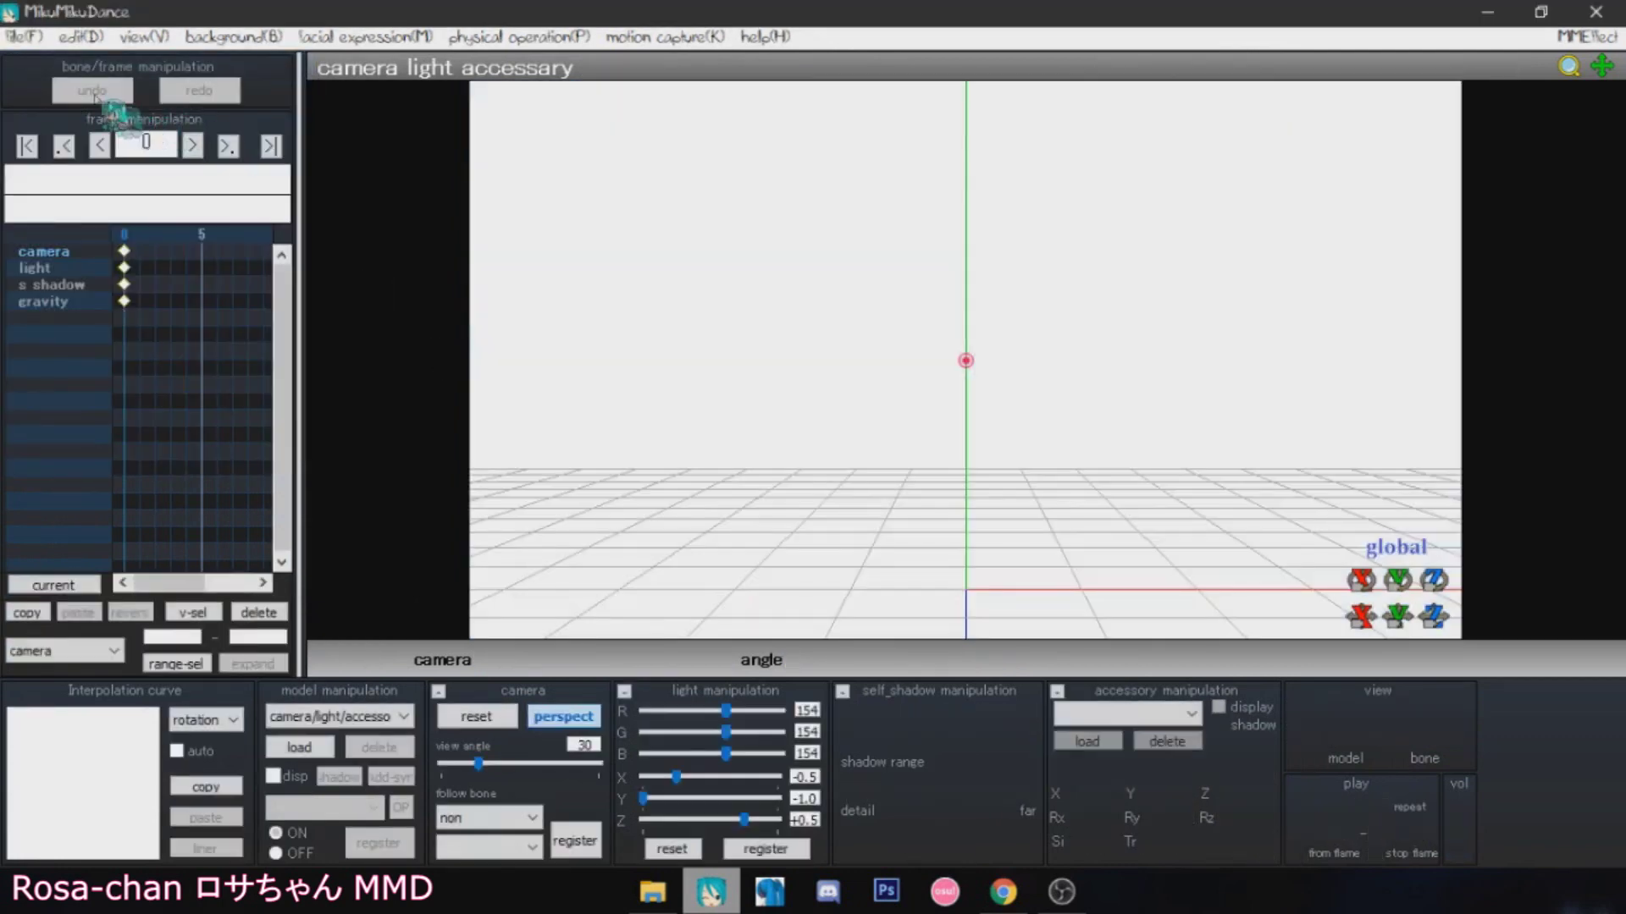
pyautogui.click(23, 38)
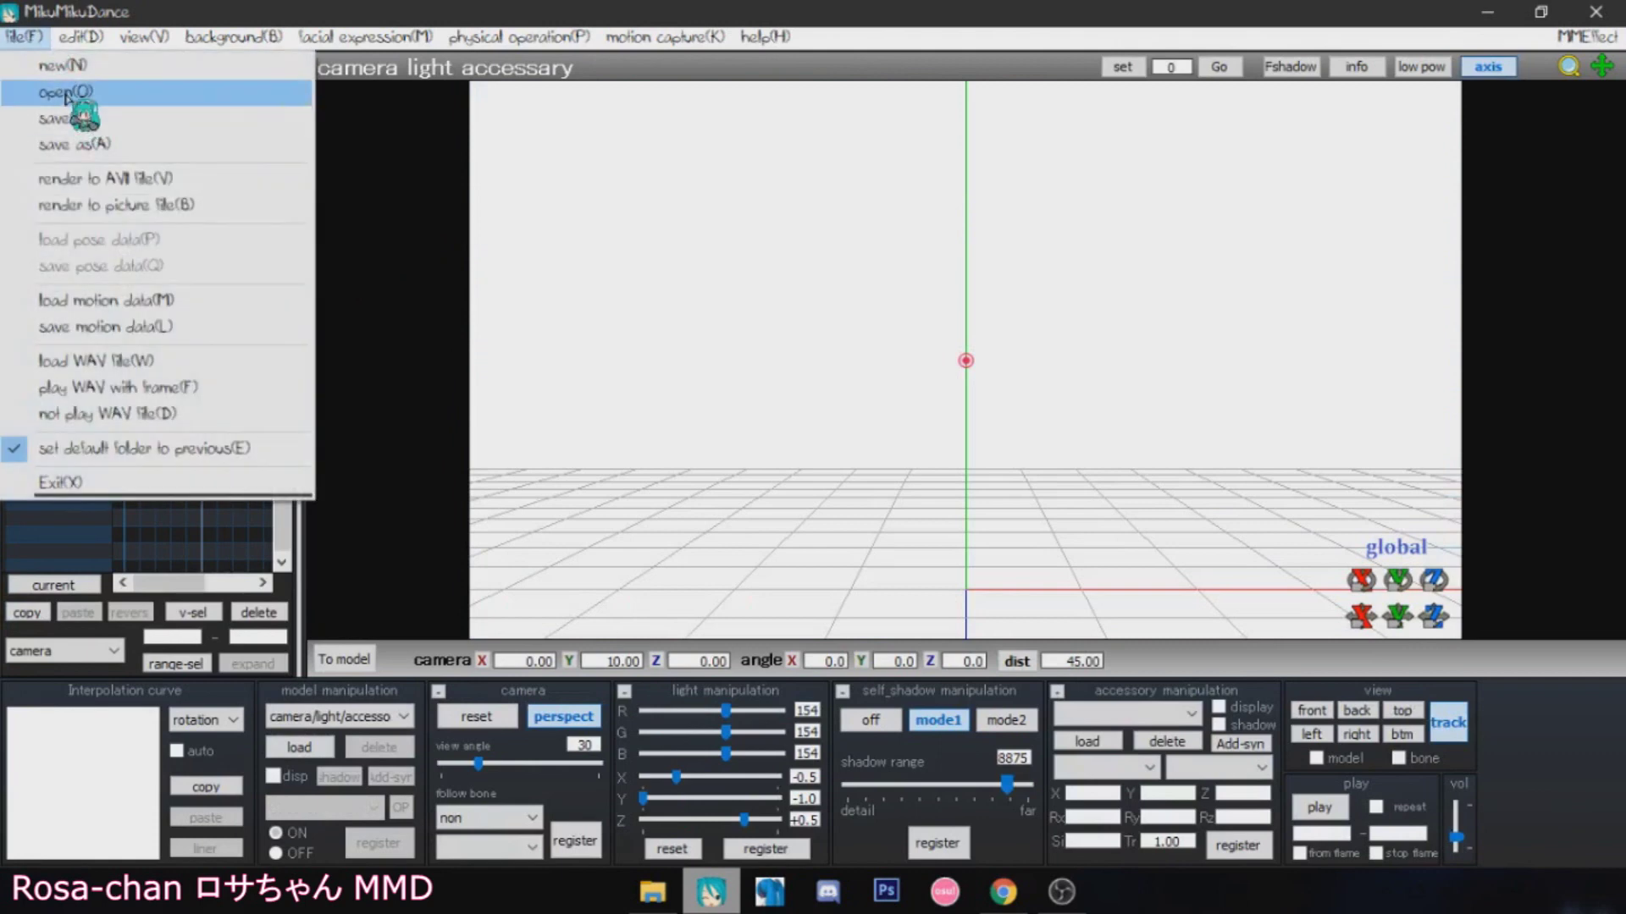
pyautogui.click(65, 94)
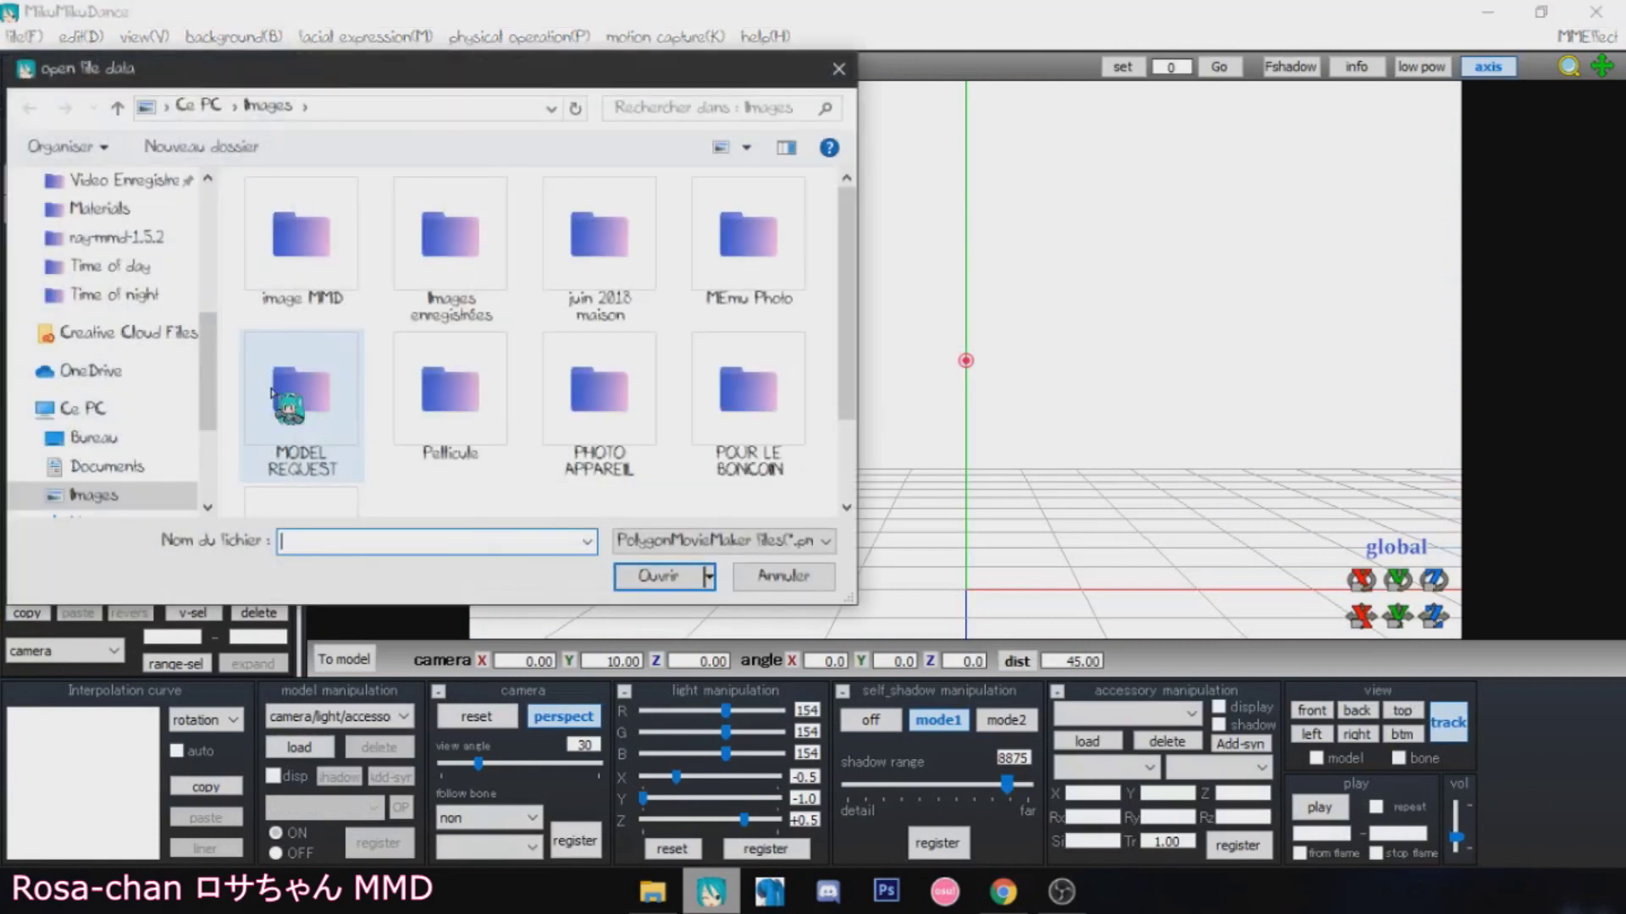
pyautogui.scroll(3, 215, 330)
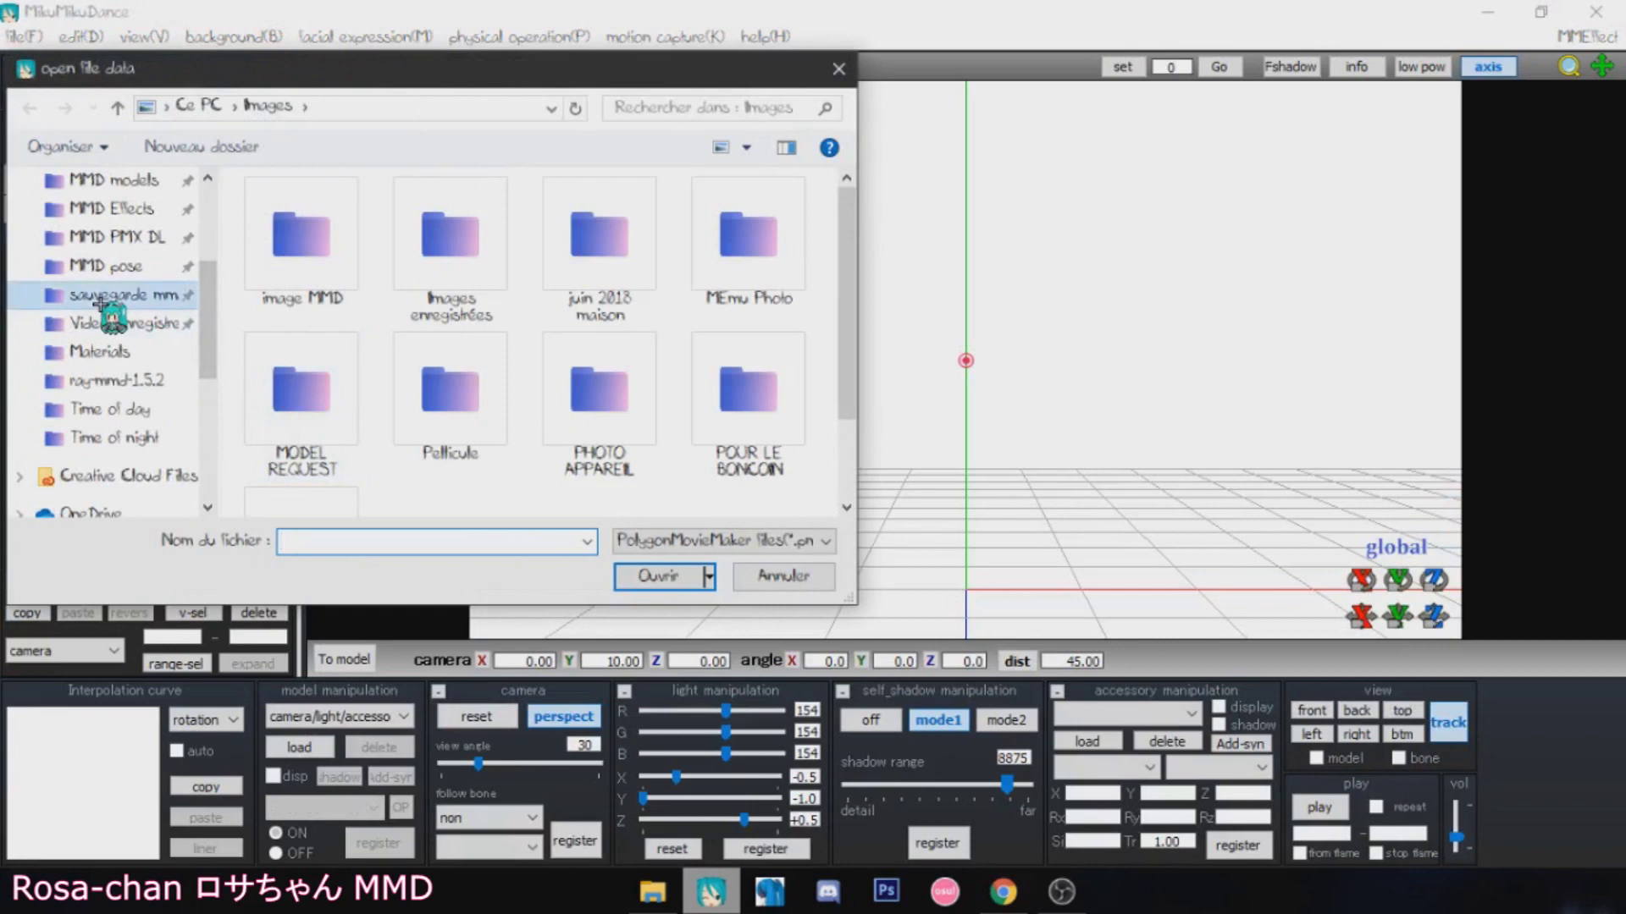
pyautogui.click(100, 304)
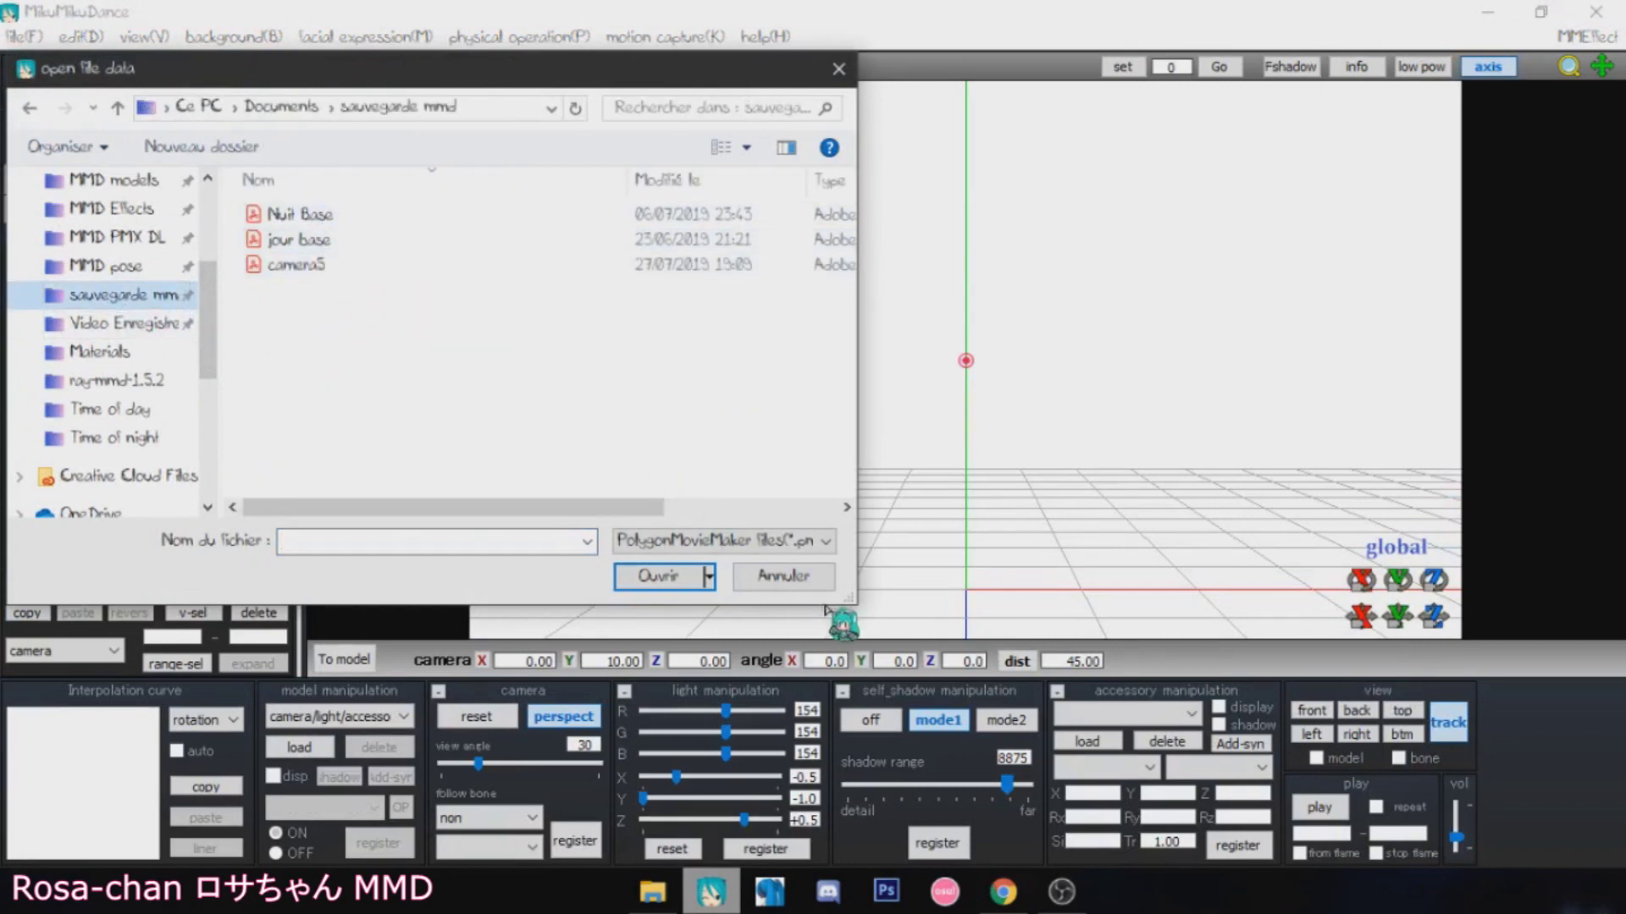
pyautogui.click(777, 576)
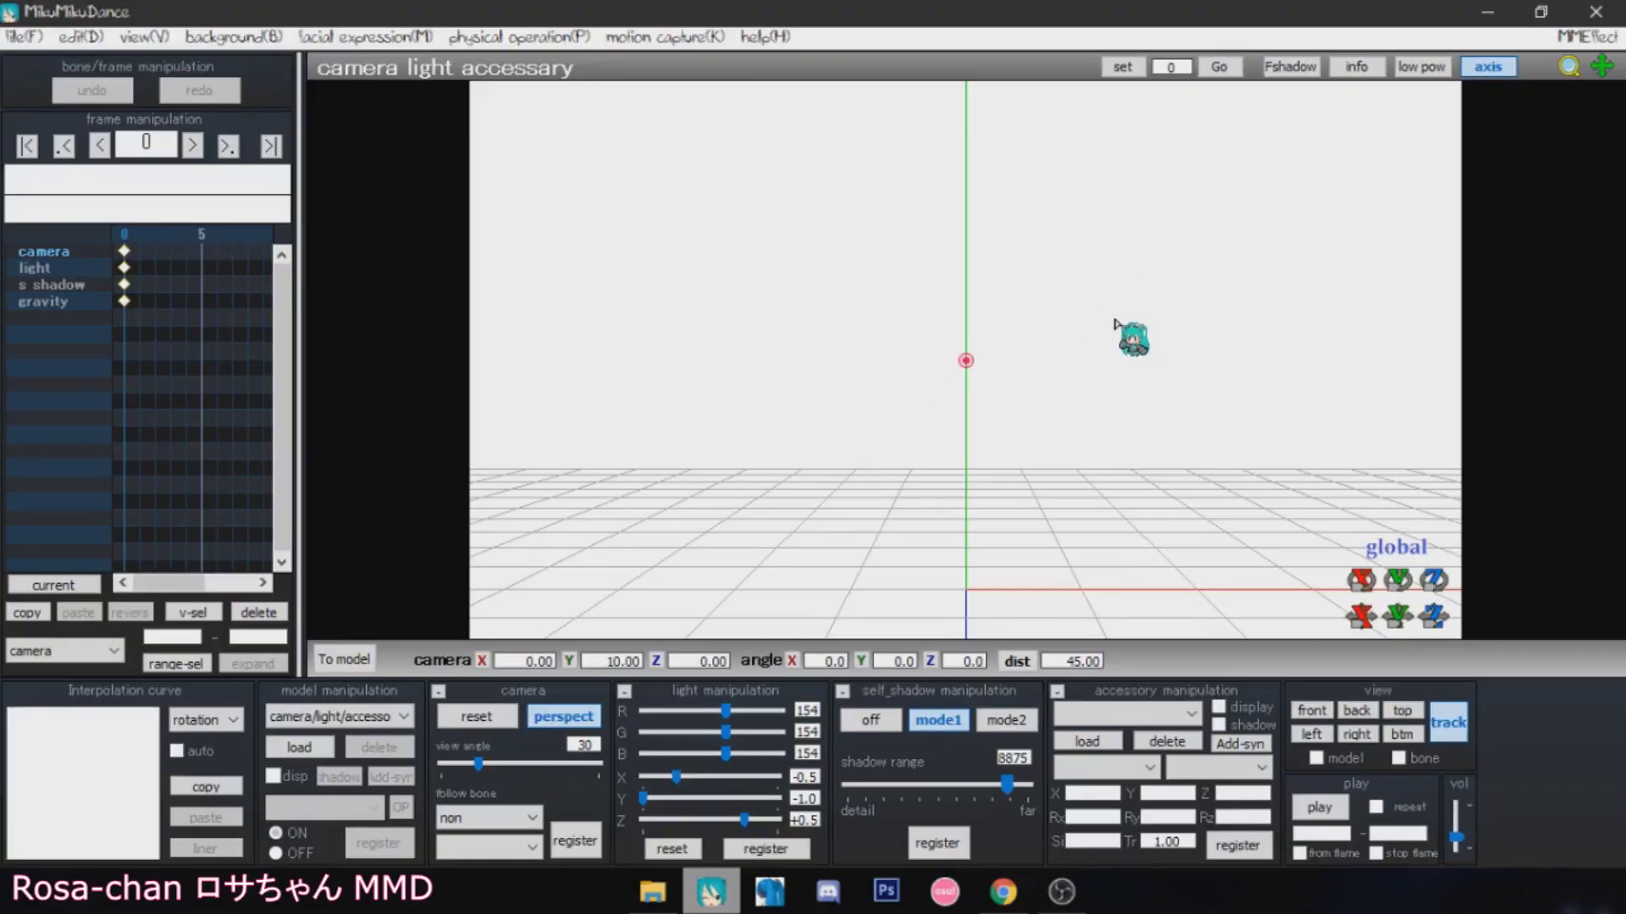
# Step: Load the skybox model Time of night.pmx from the Skybox > Time of night folder of ray-mmd-1.5.2
pyautogui.click(323, 744)
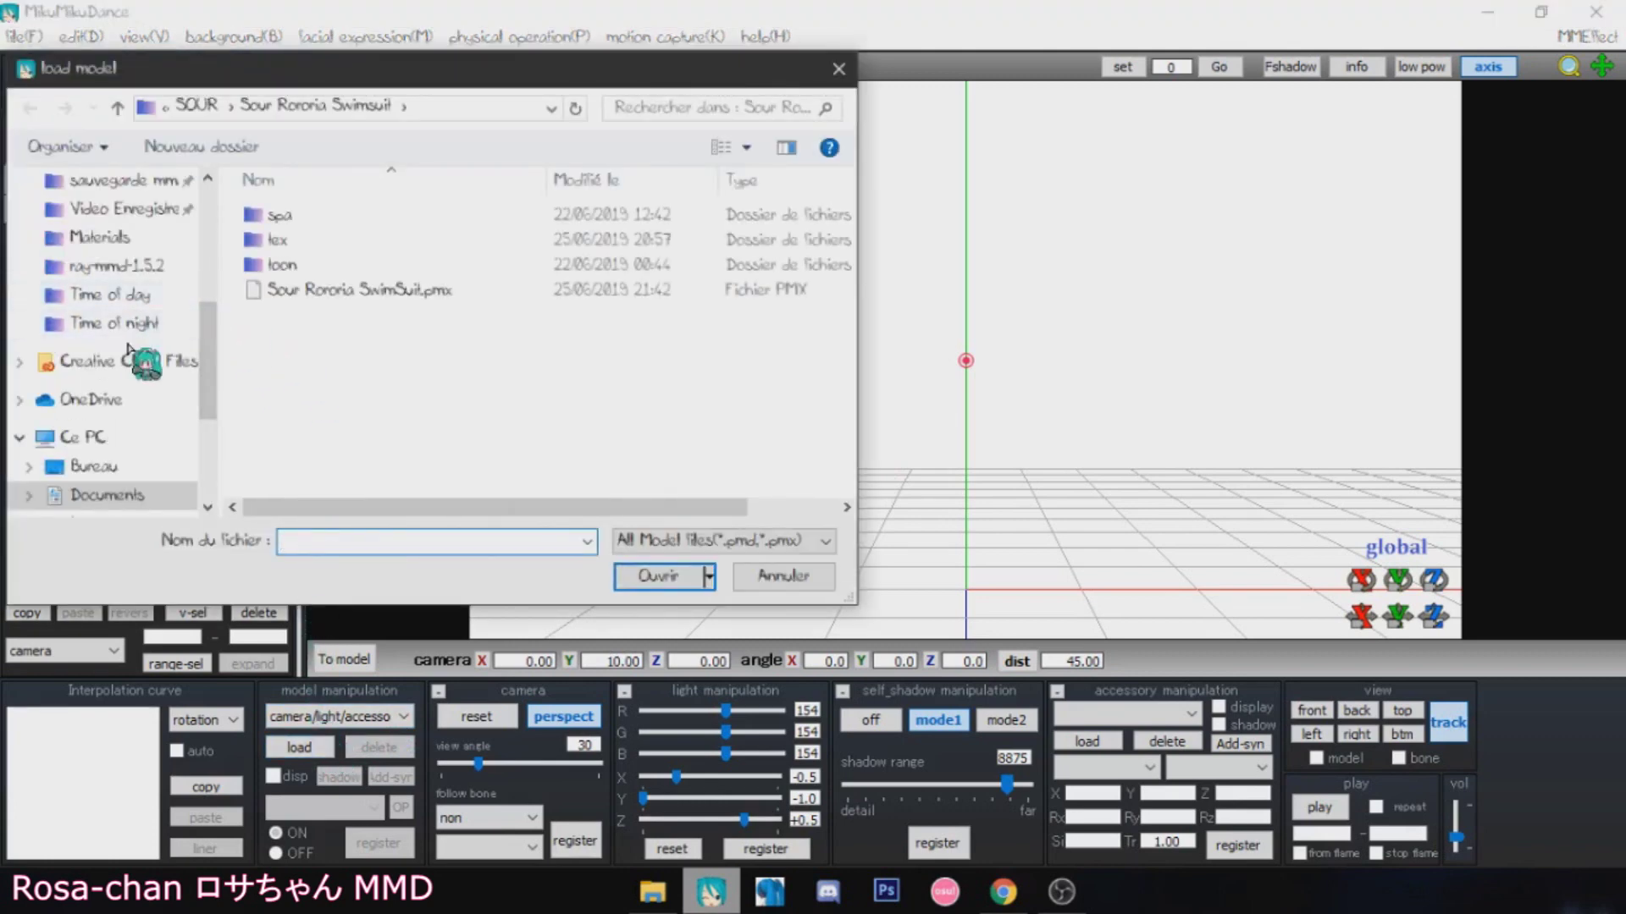
pyautogui.click(108, 269)
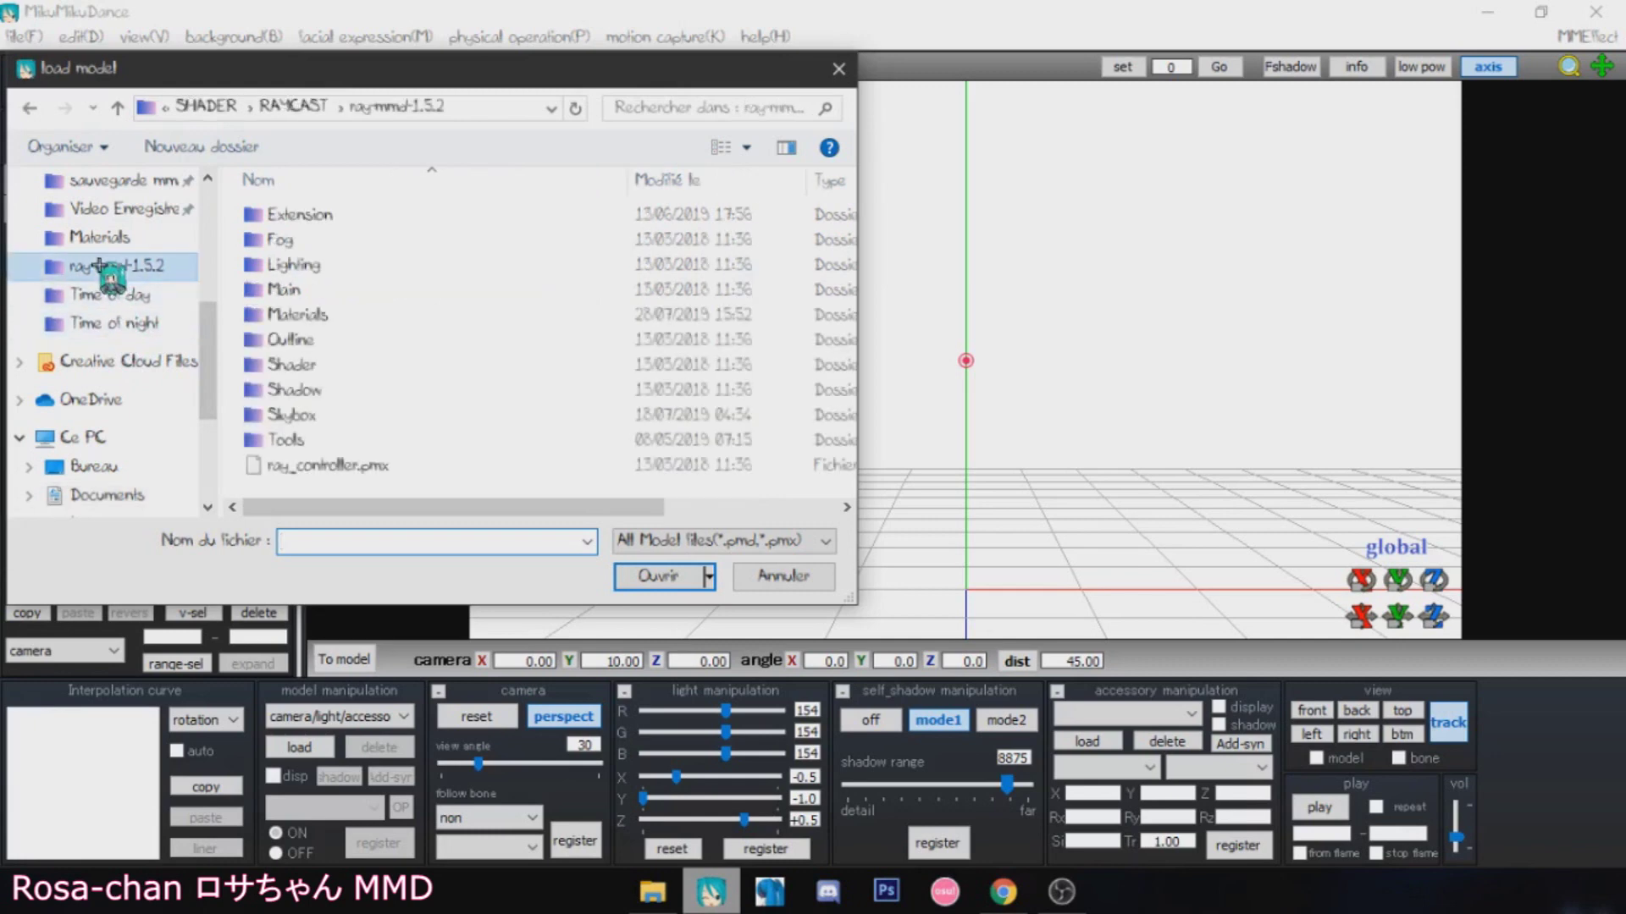
pyautogui.doubleClick(355, 414)
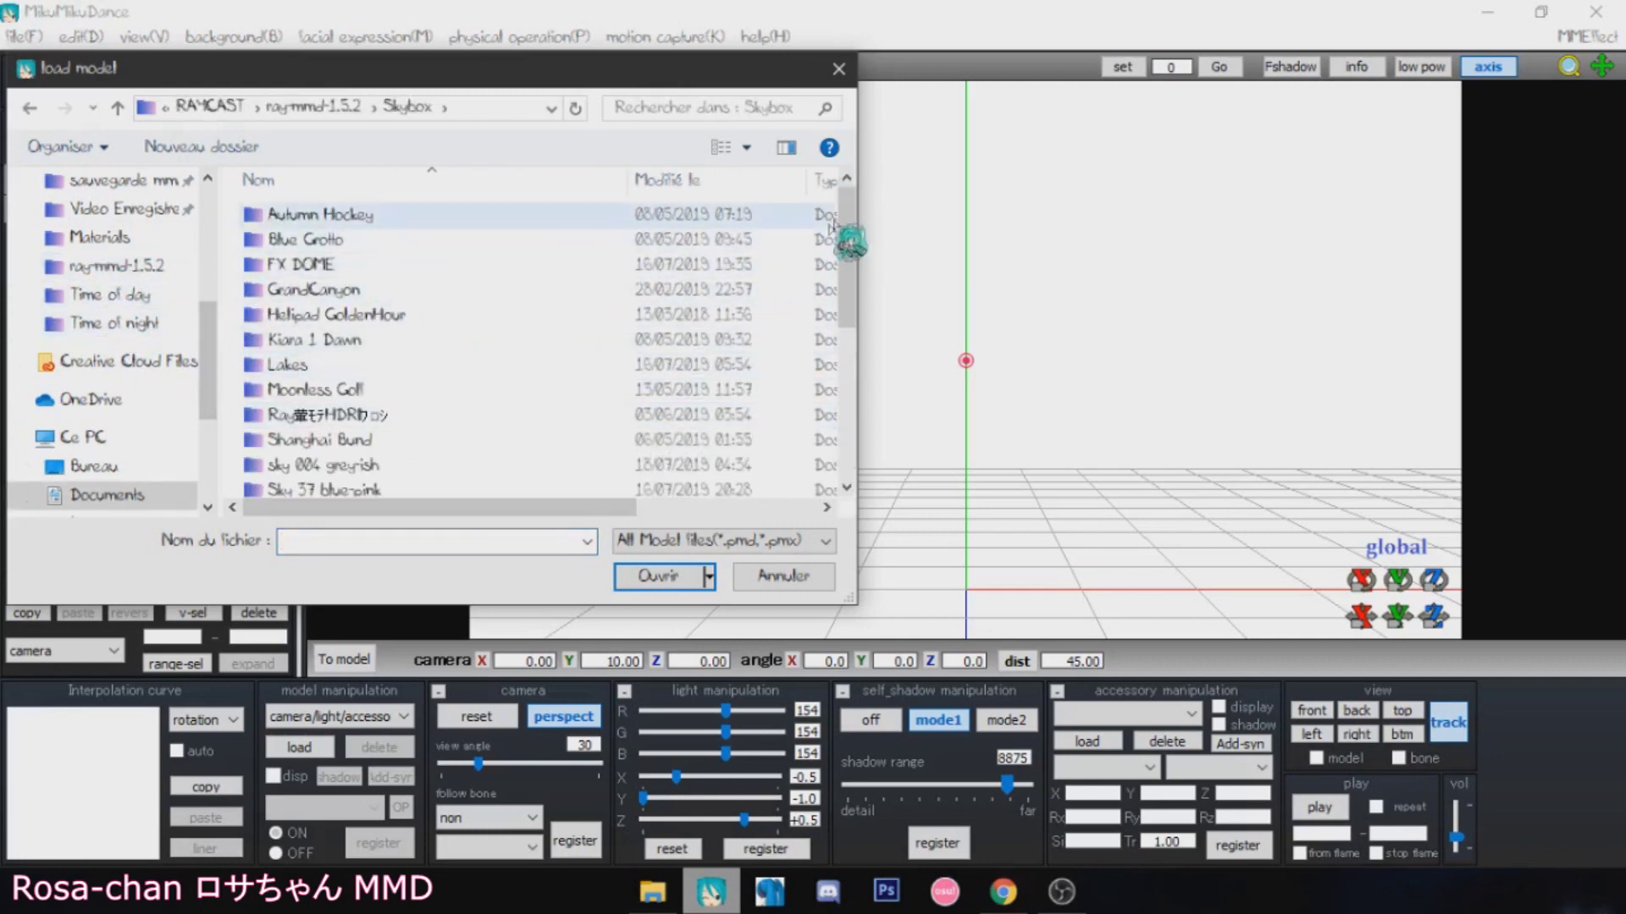
pyautogui.moveTo(849, 243); pyautogui.dragTo(853, 389)
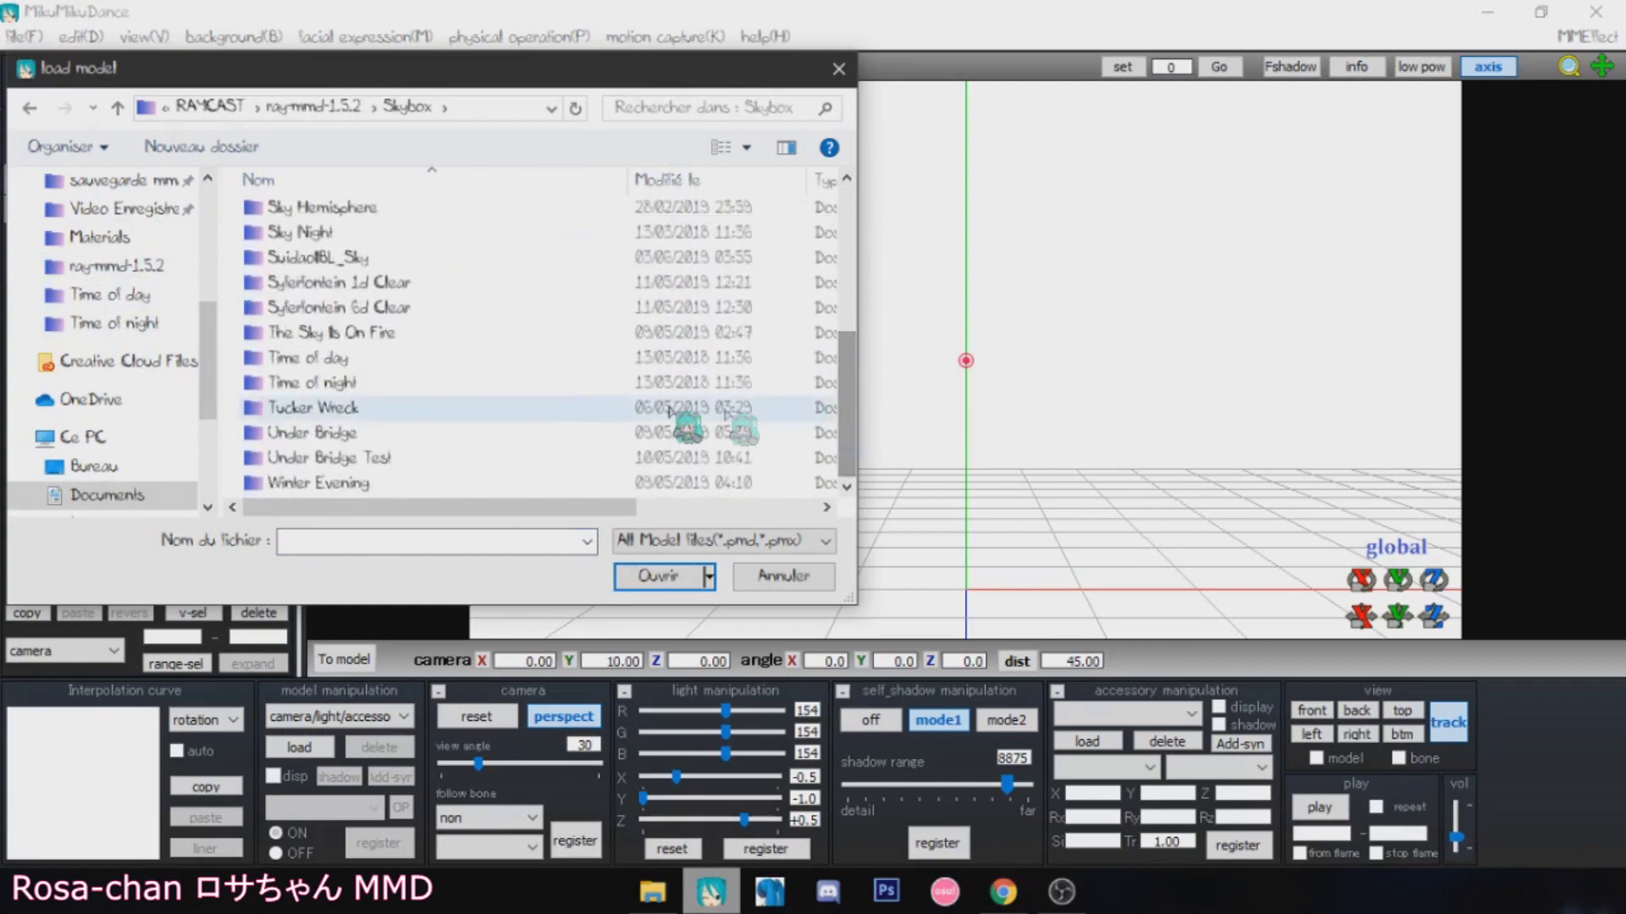
pyautogui.click(385, 390)
pyautogui.doubleClick(385, 390)
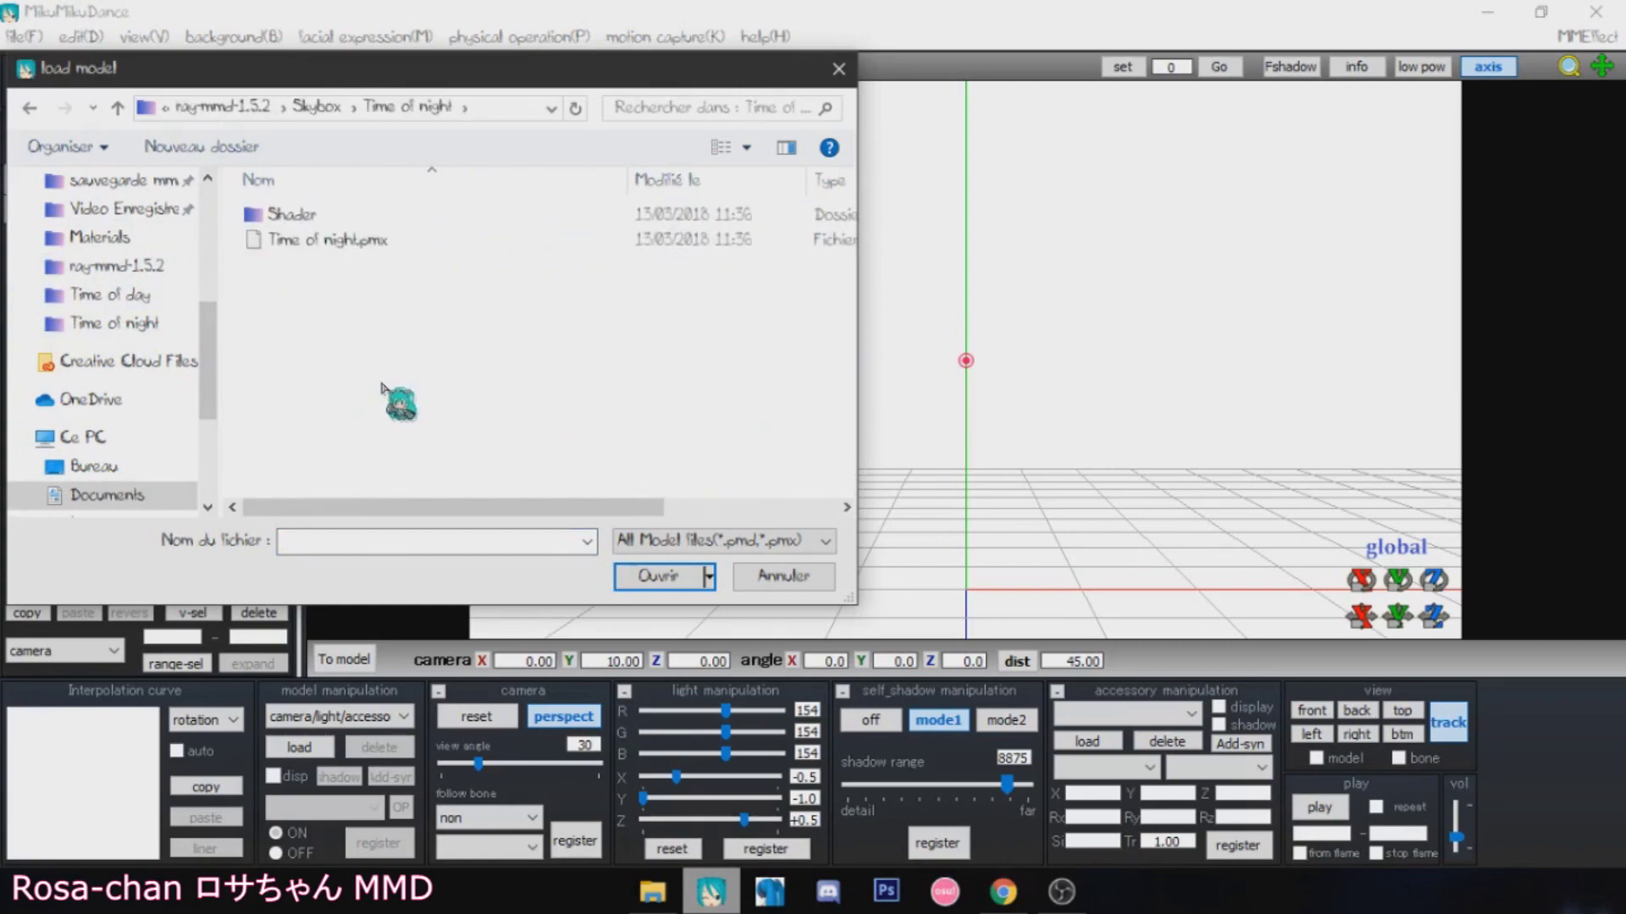
pyautogui.click(343, 242)
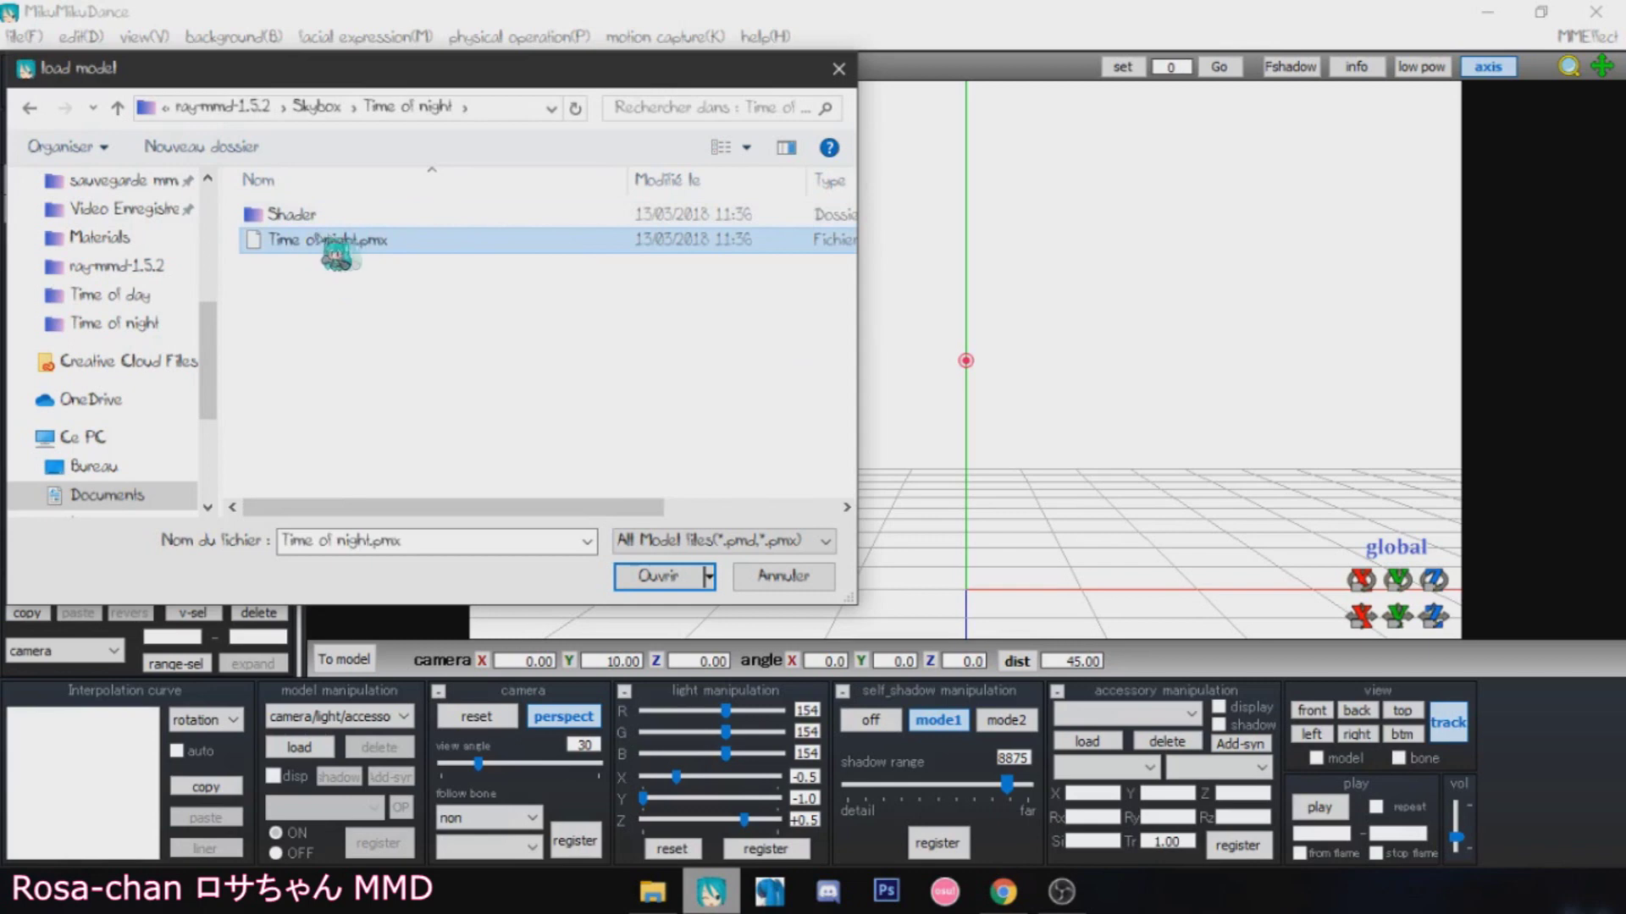
pyautogui.click(681, 576)
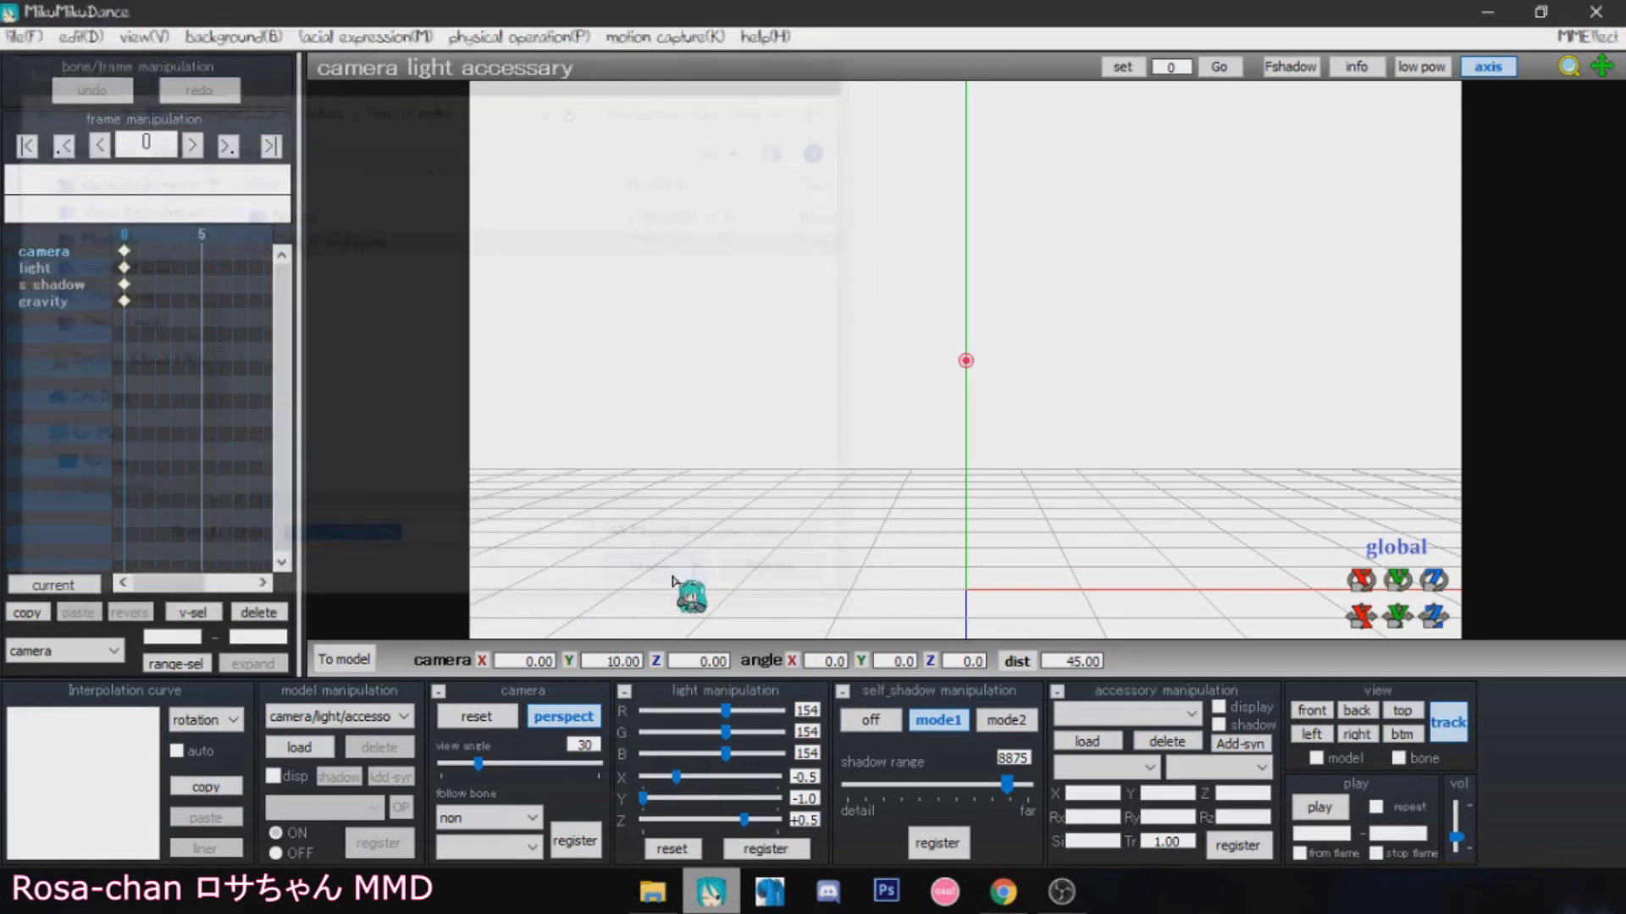
pyautogui.click(758, 516)
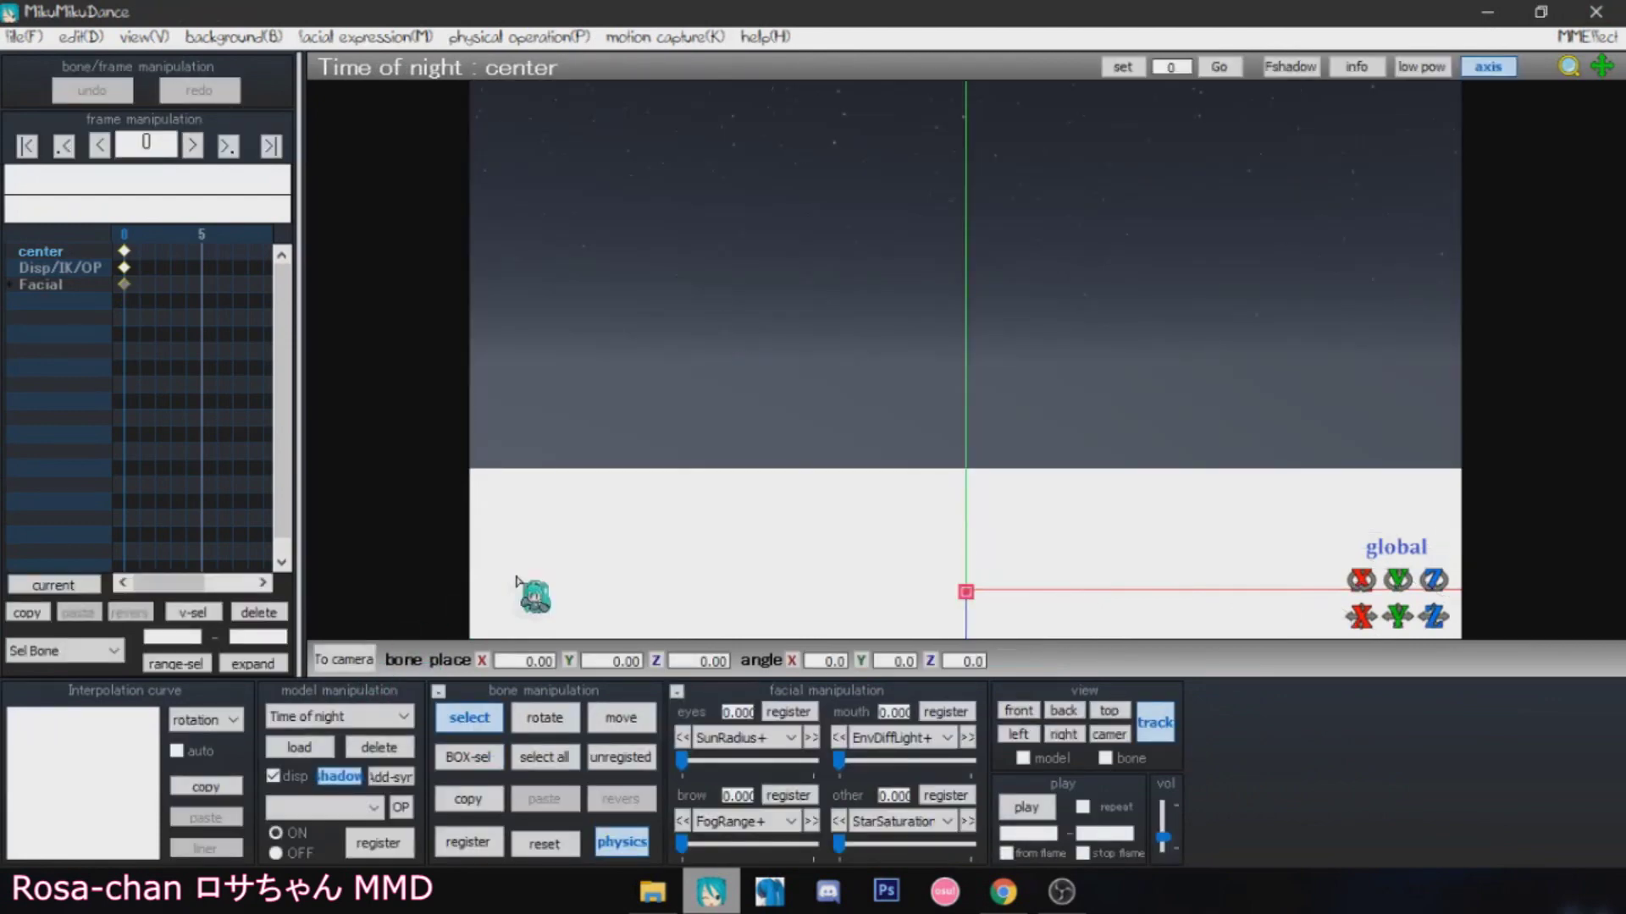
# Step: Load ray_controller.pmx from the ray-mmd-1.5.2 folder and switch to camera mode
pyautogui.click(319, 748)
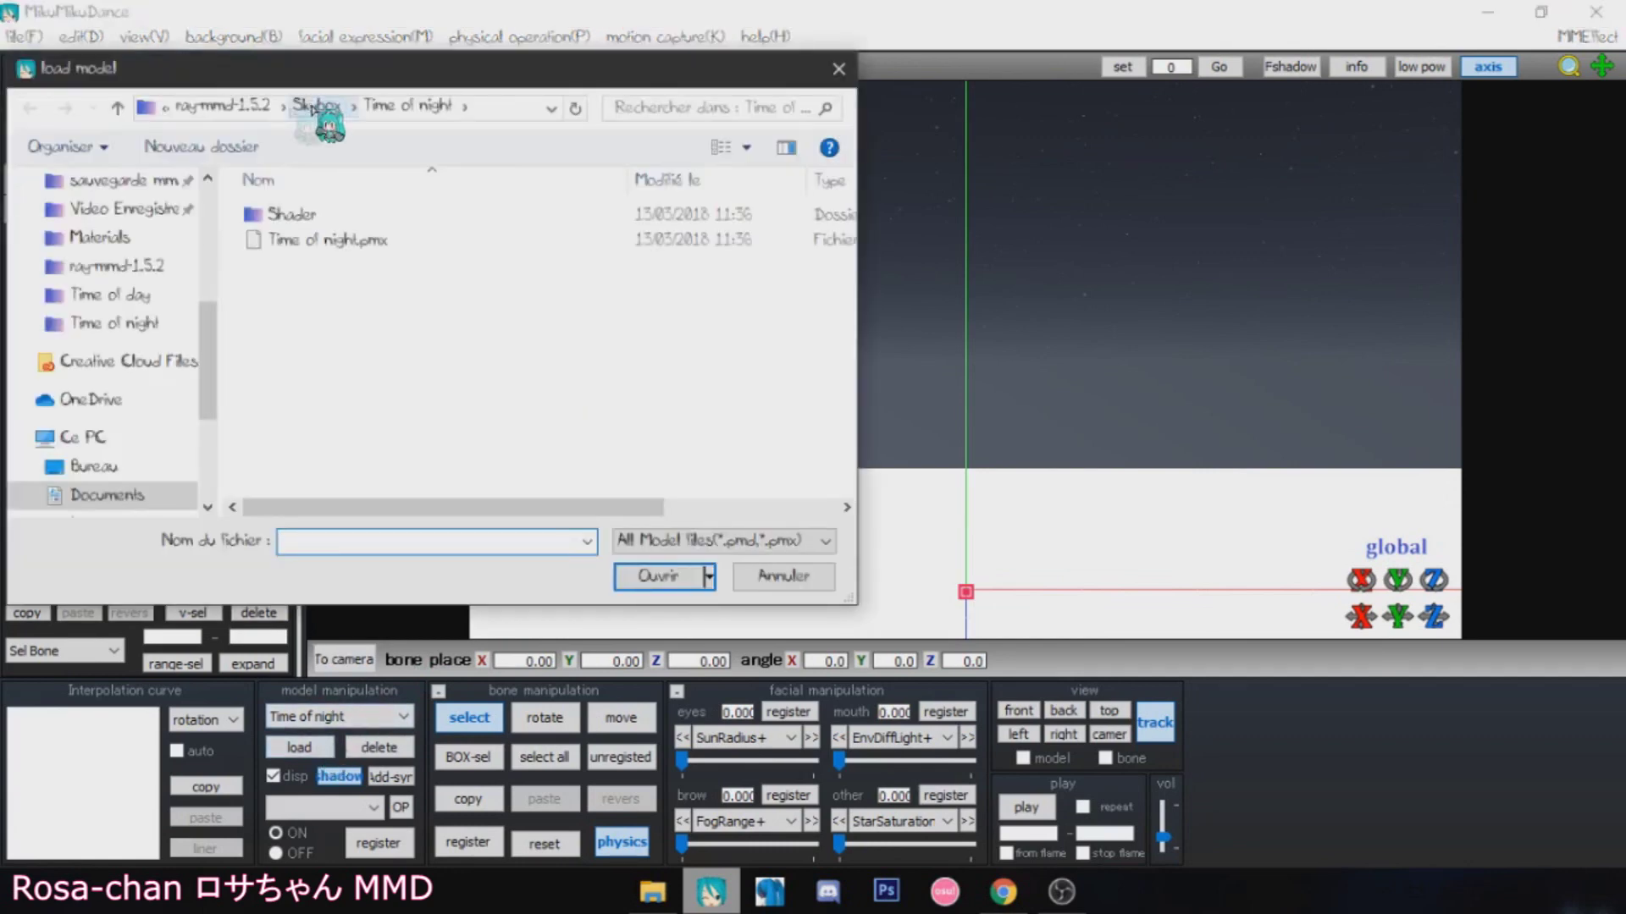
pyautogui.click(254, 106)
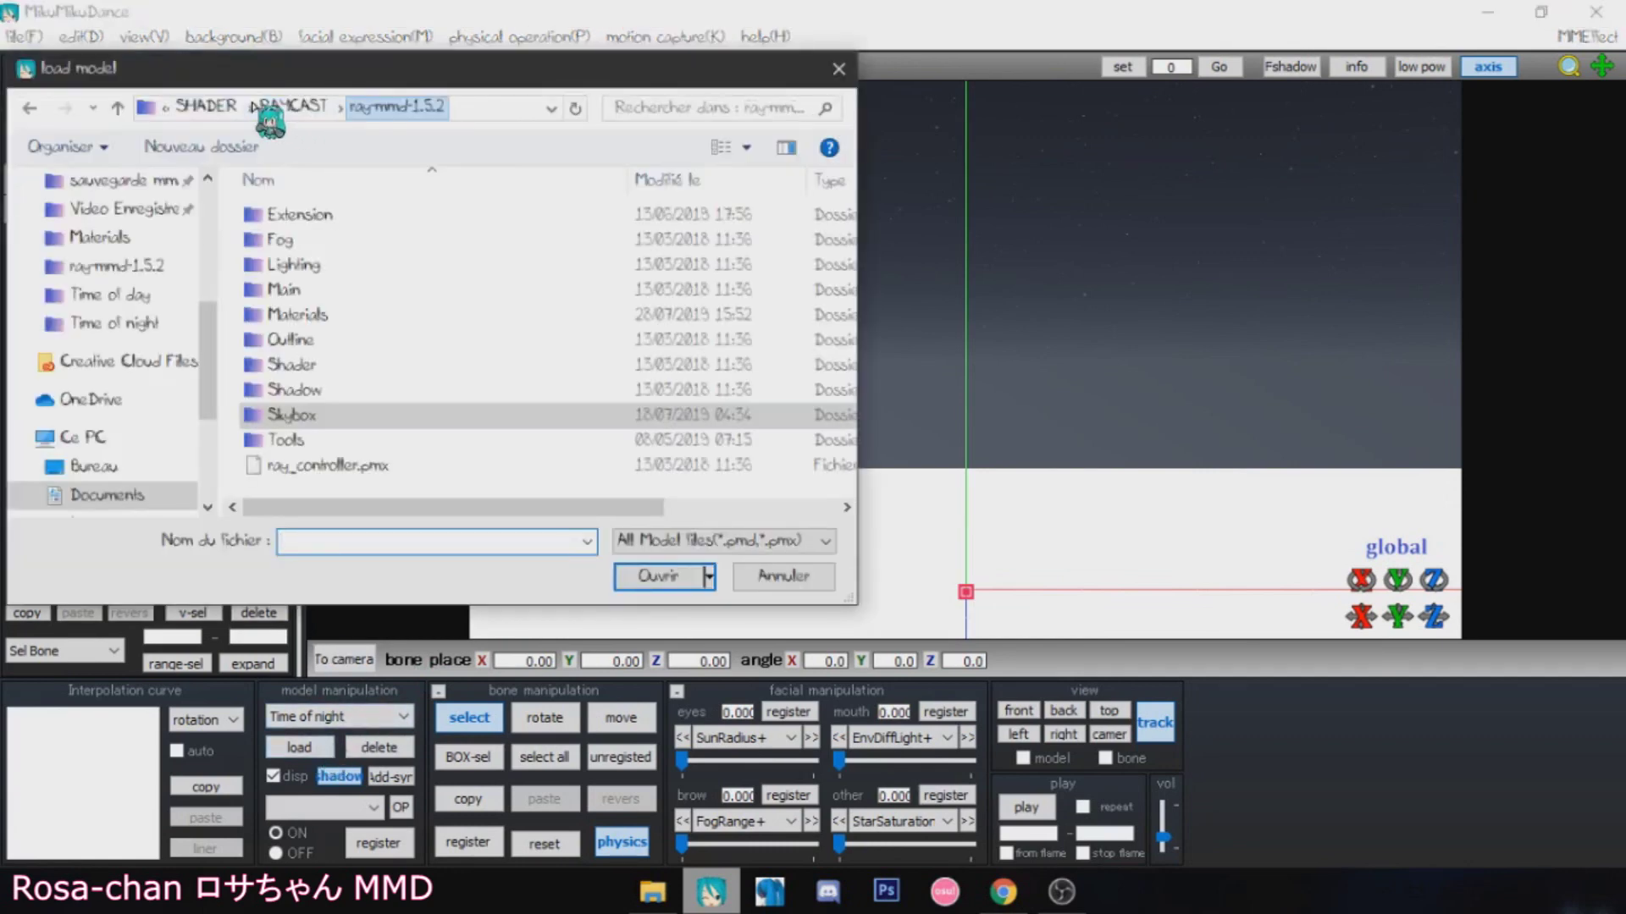
pyautogui.click(337, 466)
pyautogui.click(648, 577)
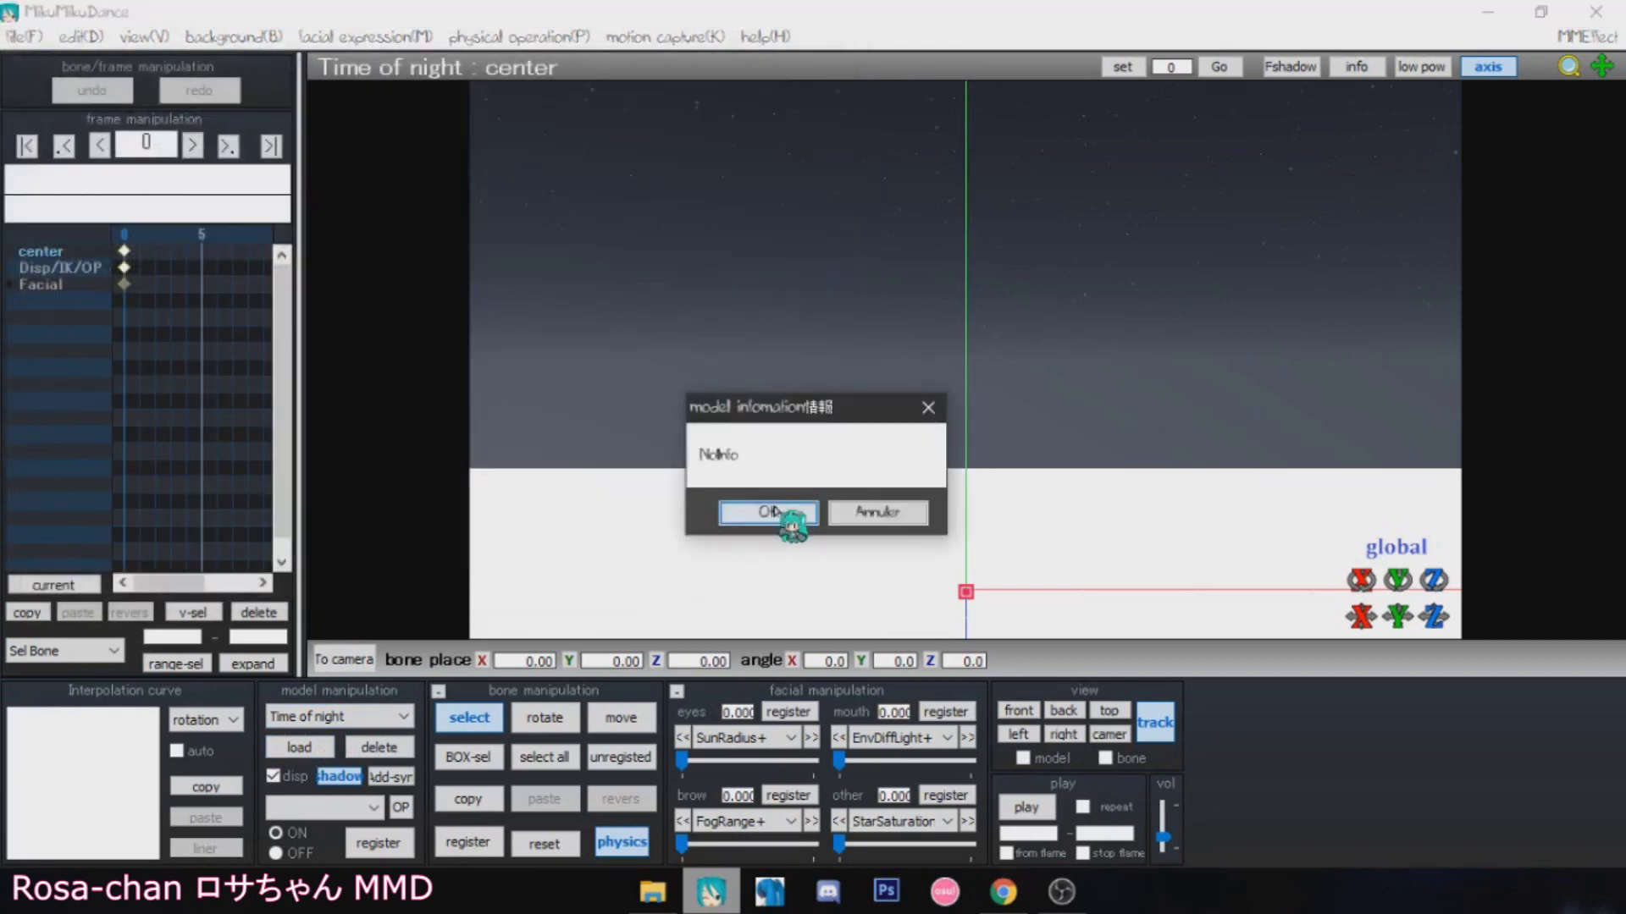
pyautogui.click(770, 512)
pyautogui.click(341, 661)
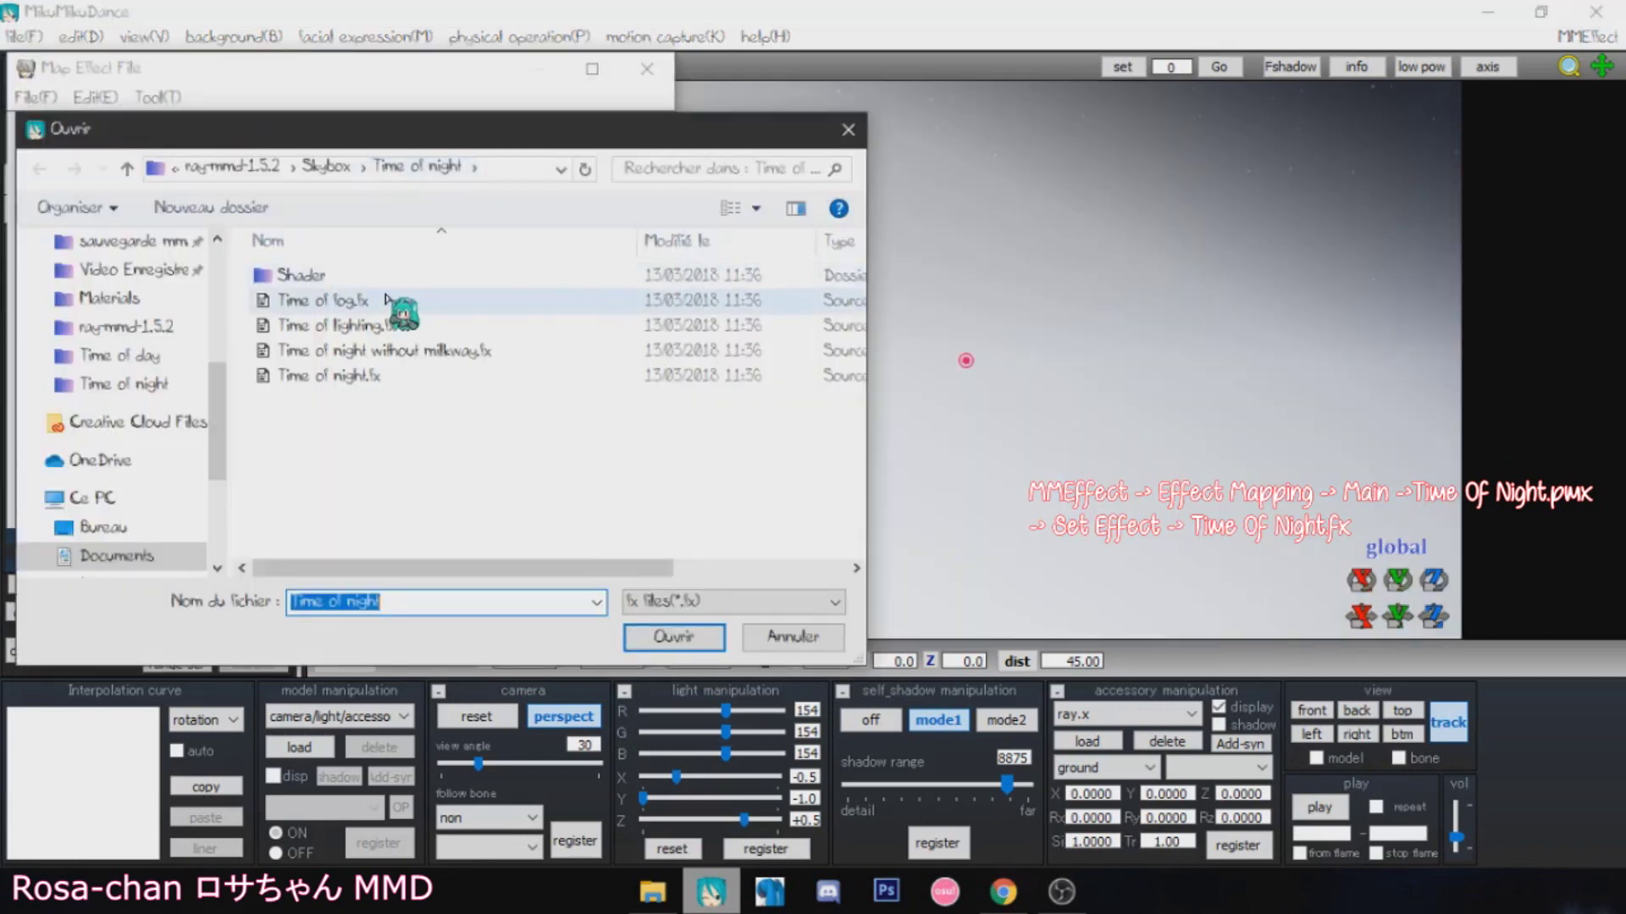
# Step: In the effect mapping, assign Time of night.pmx the Main effect Time of night.fx and the FogMap effect Time of fog.fx
pyautogui.click(330, 375)
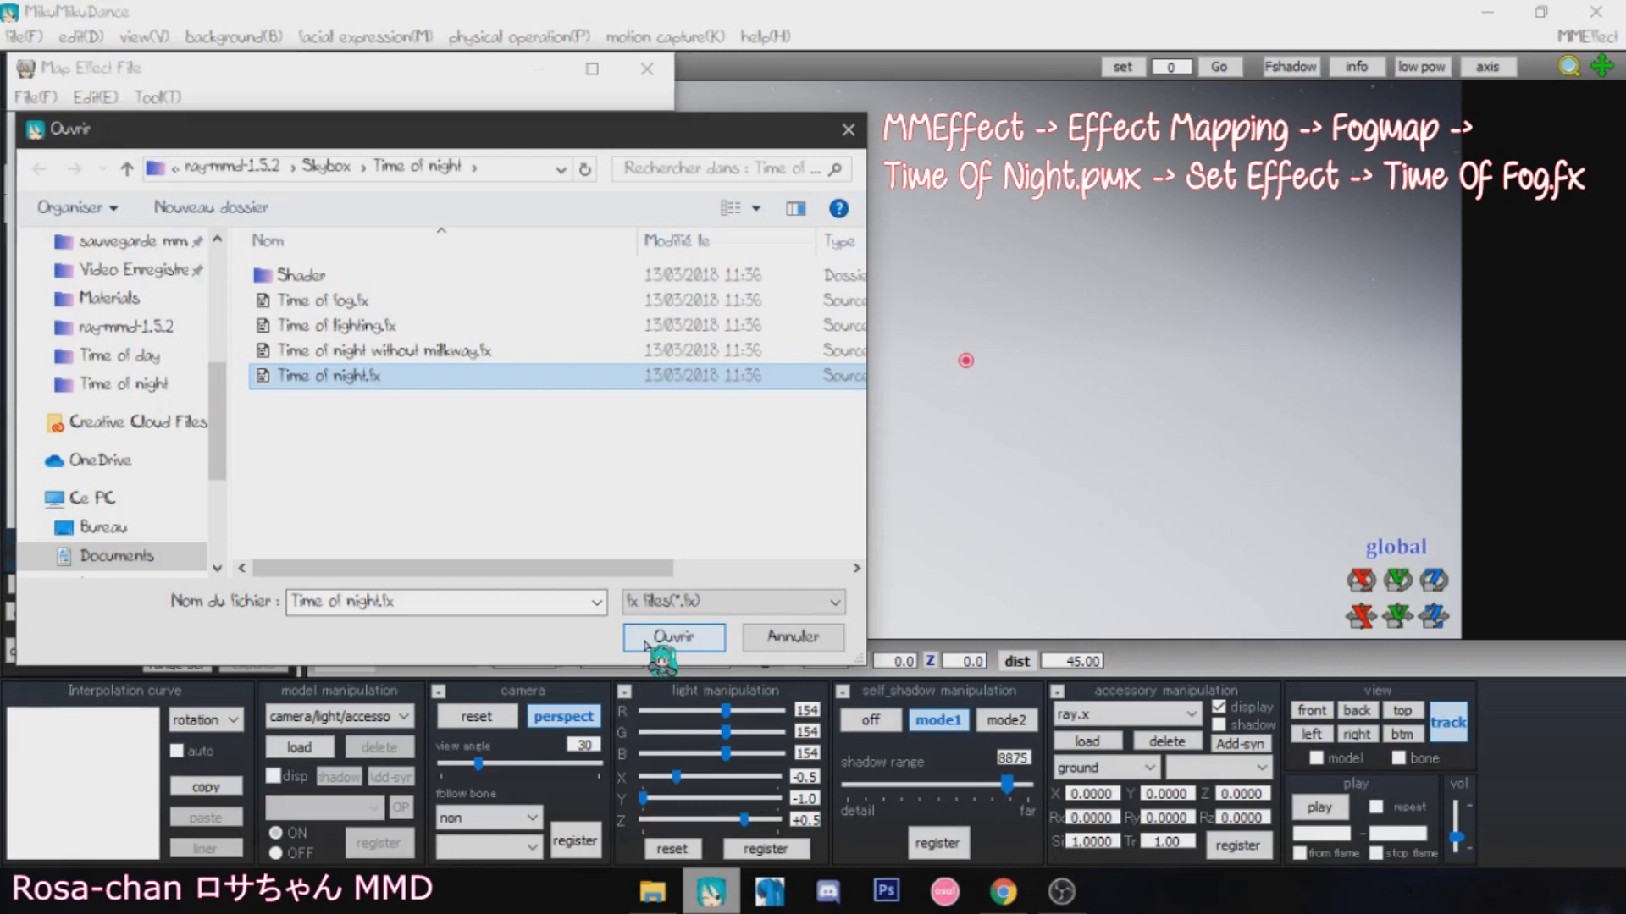
pyautogui.click(322, 301)
pyautogui.click(682, 640)
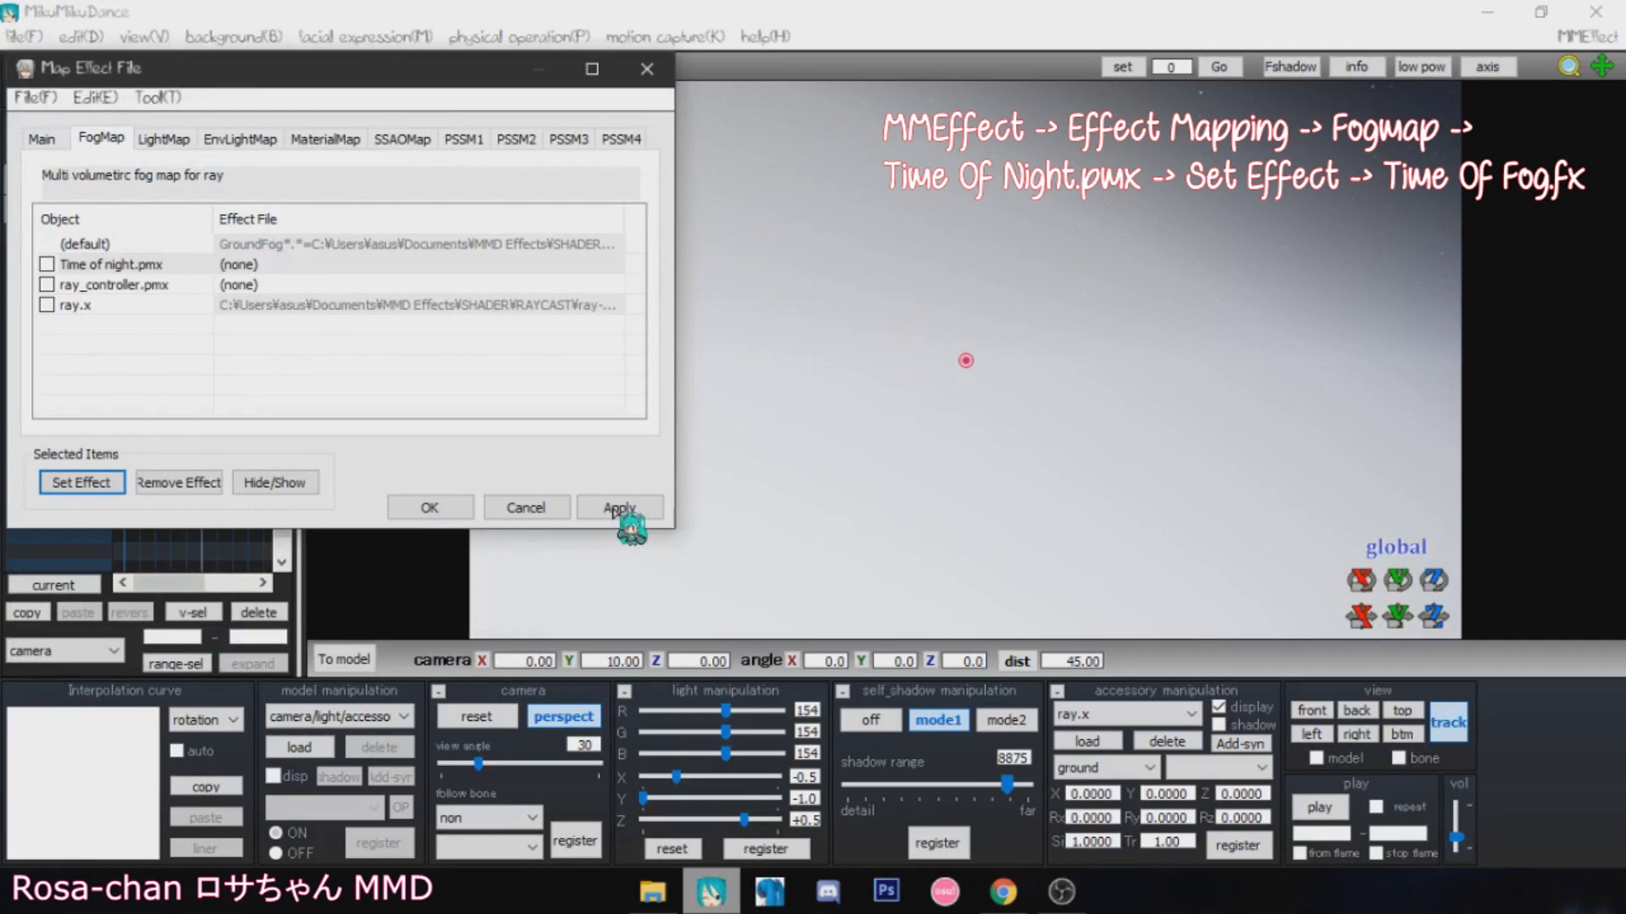
pyautogui.click(597, 506)
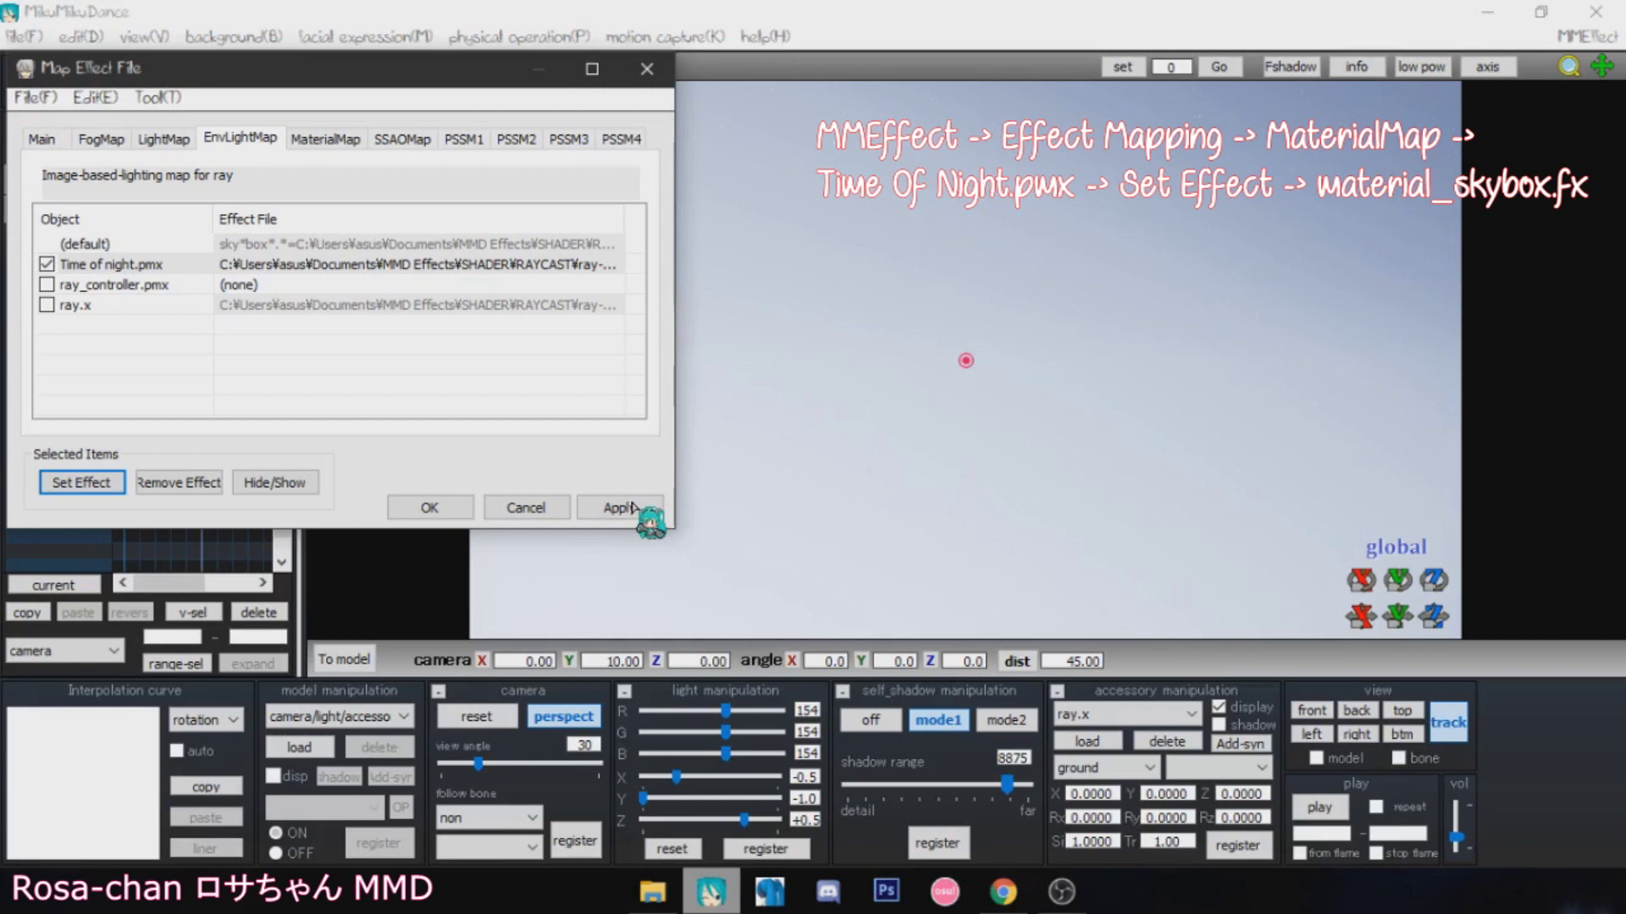
# Step: Apply the EnvLightMap effect and the MaterialMap effect material_skybox.fx for Time of night.pmx, and close the effect mapping
pyautogui.click(622, 507)
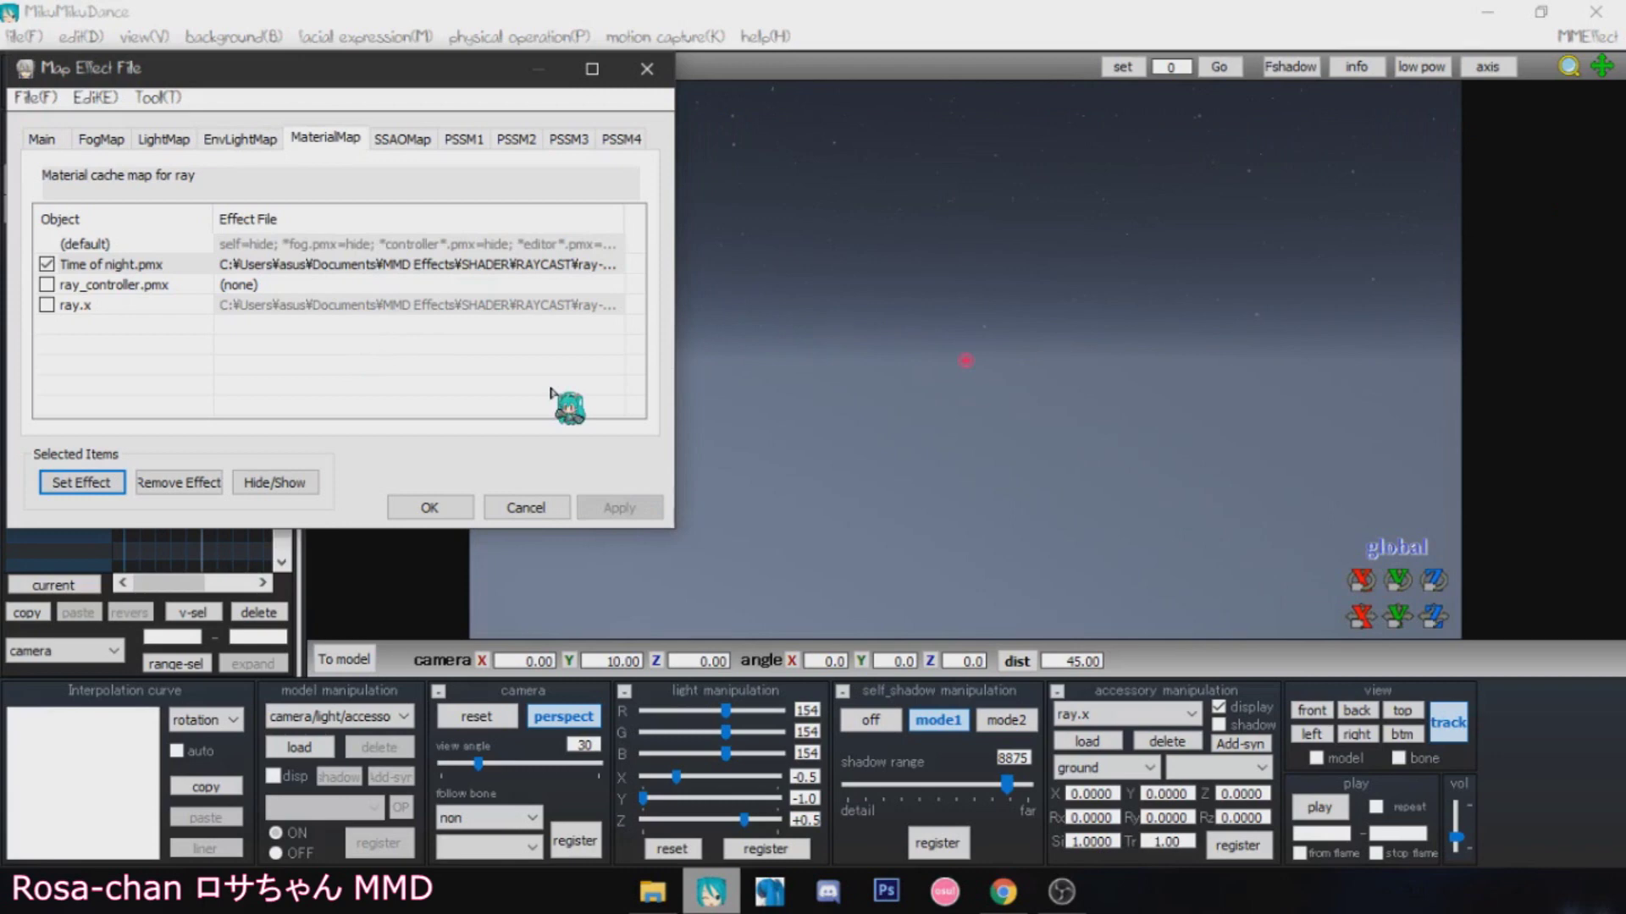
pyautogui.press('Escape')
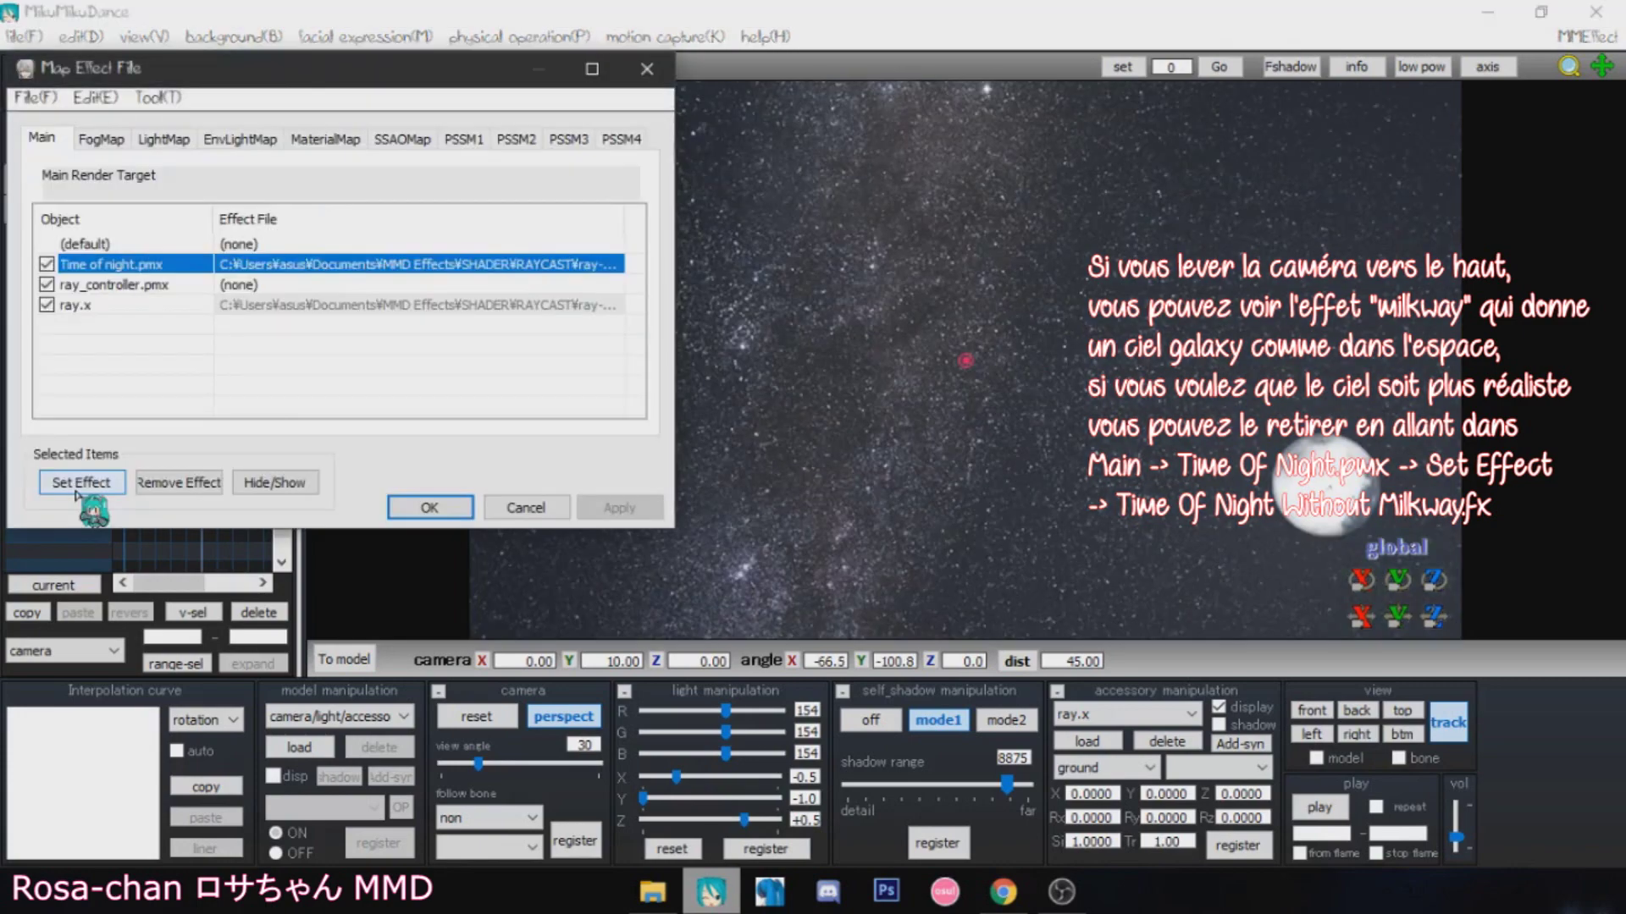
# Step: Open the effect file selection for the Main effect of Time of night.pmx
pyautogui.click(79, 482)
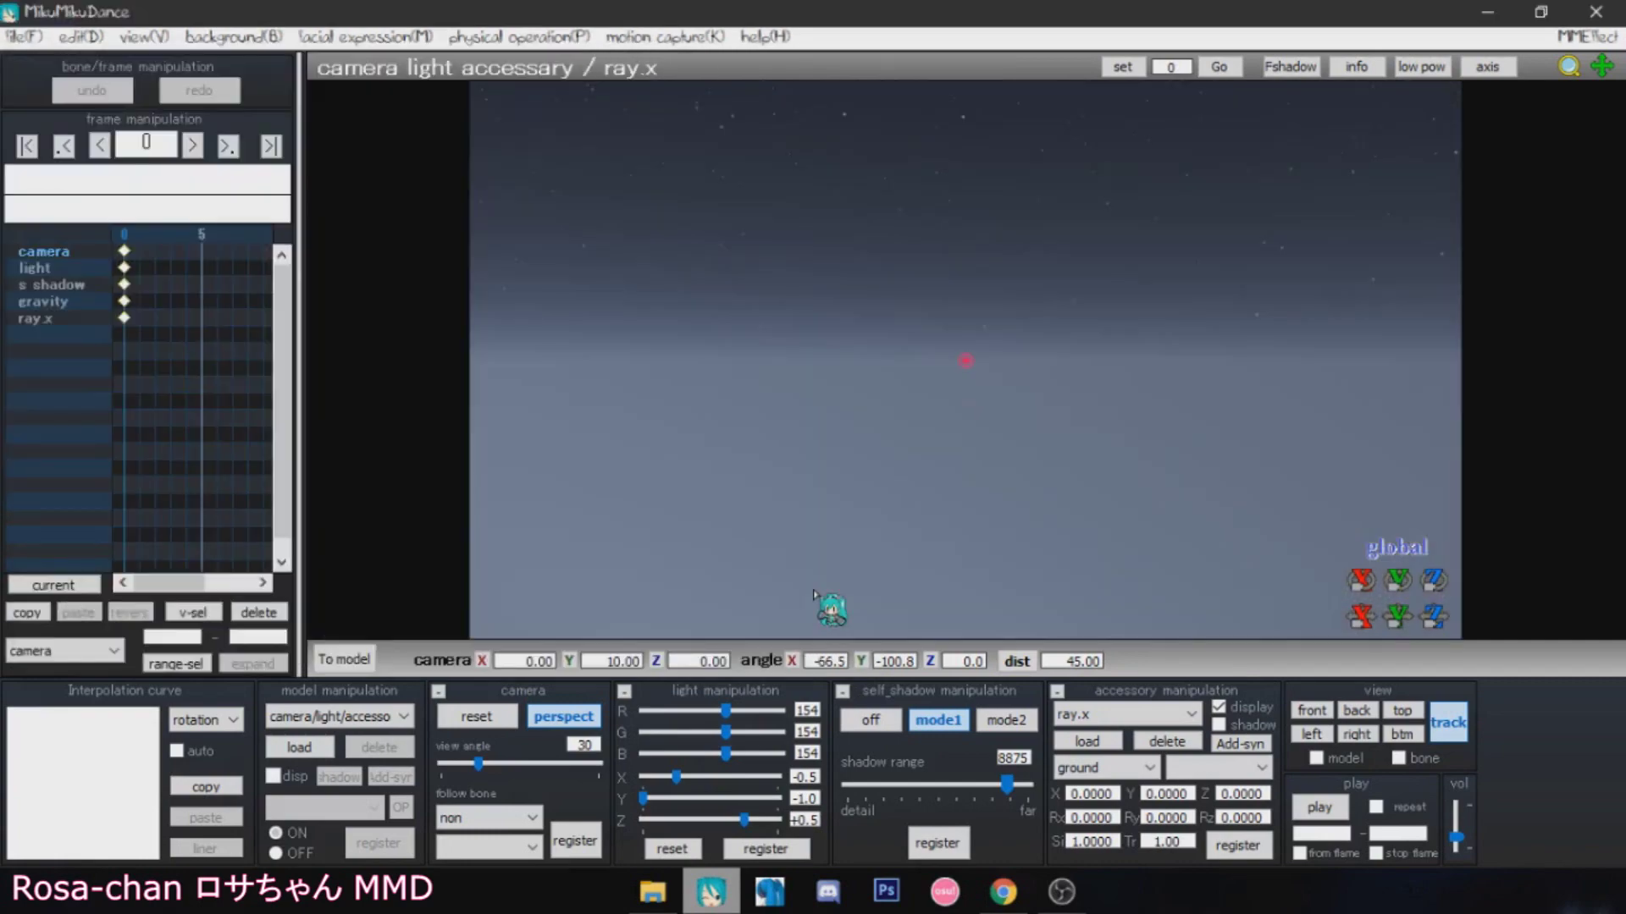
# Step: Load the model Sour Rororia SwimSuit.pmx and assign it main.fx from the ray-mmd-1.5.2 Main folder in the effect mapping
pyautogui.click(299, 746)
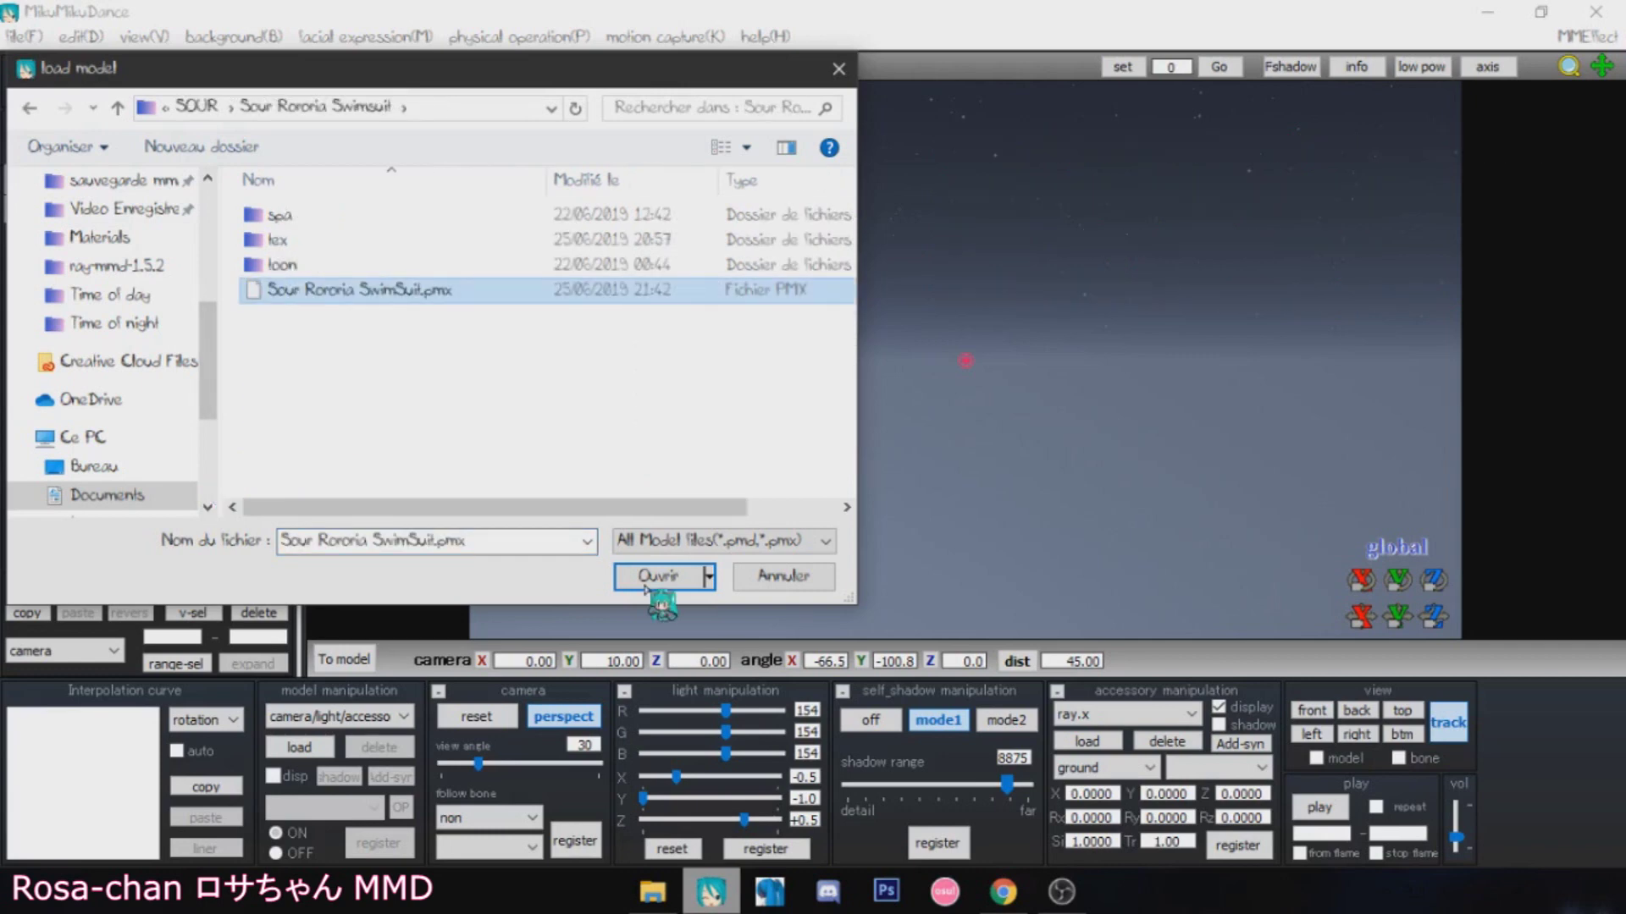
pyautogui.click(648, 582)
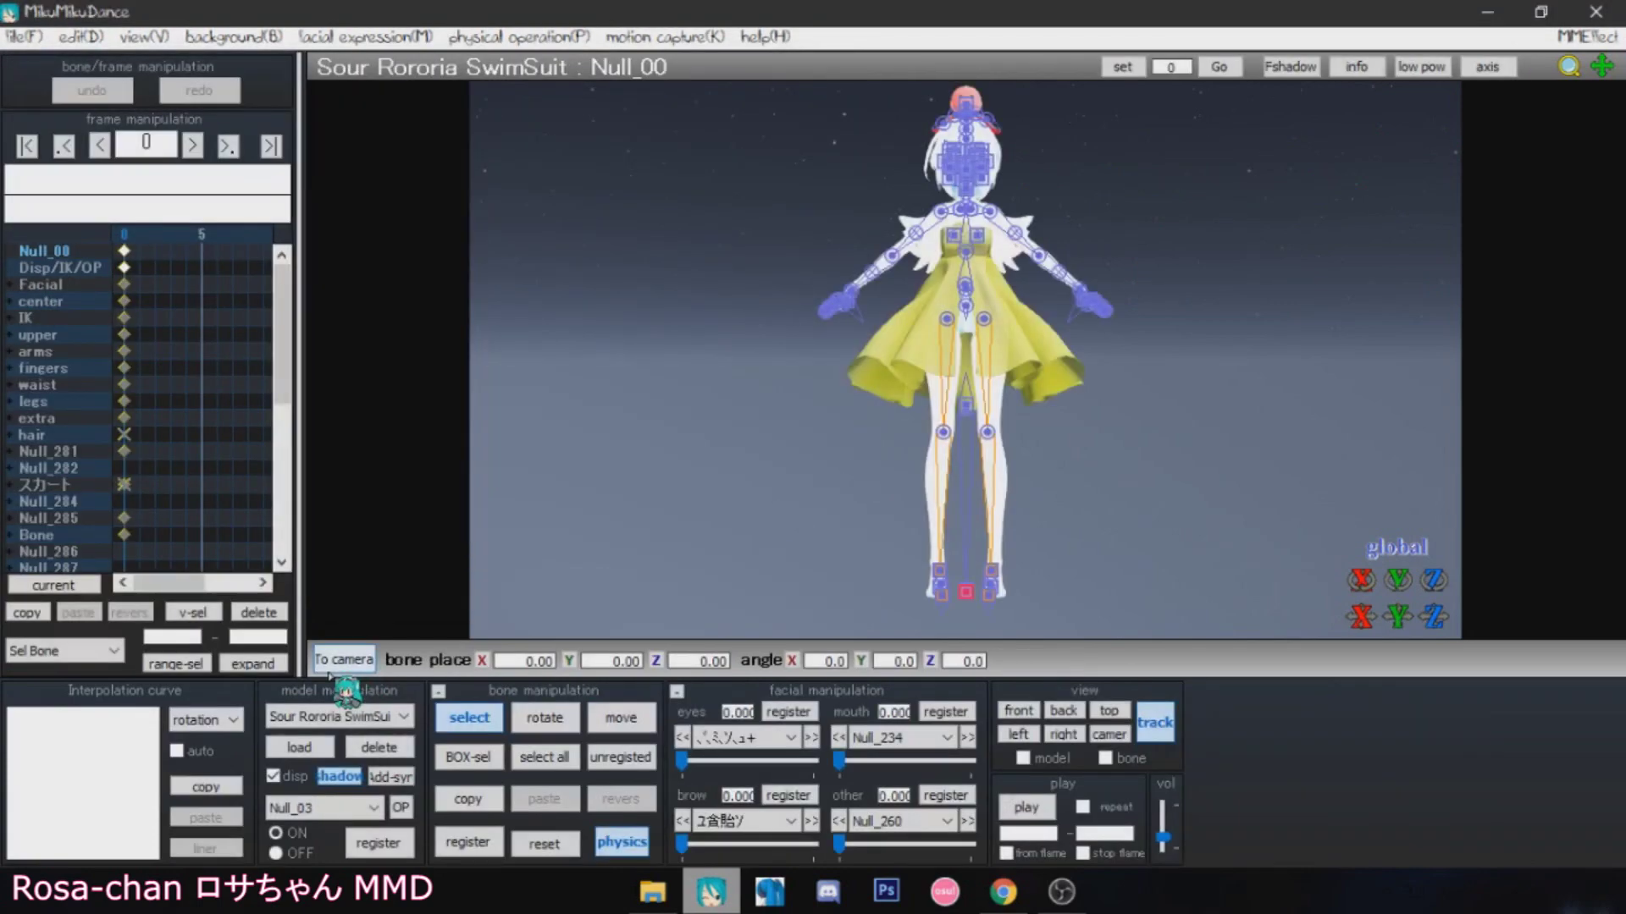
pyautogui.click(1586, 36)
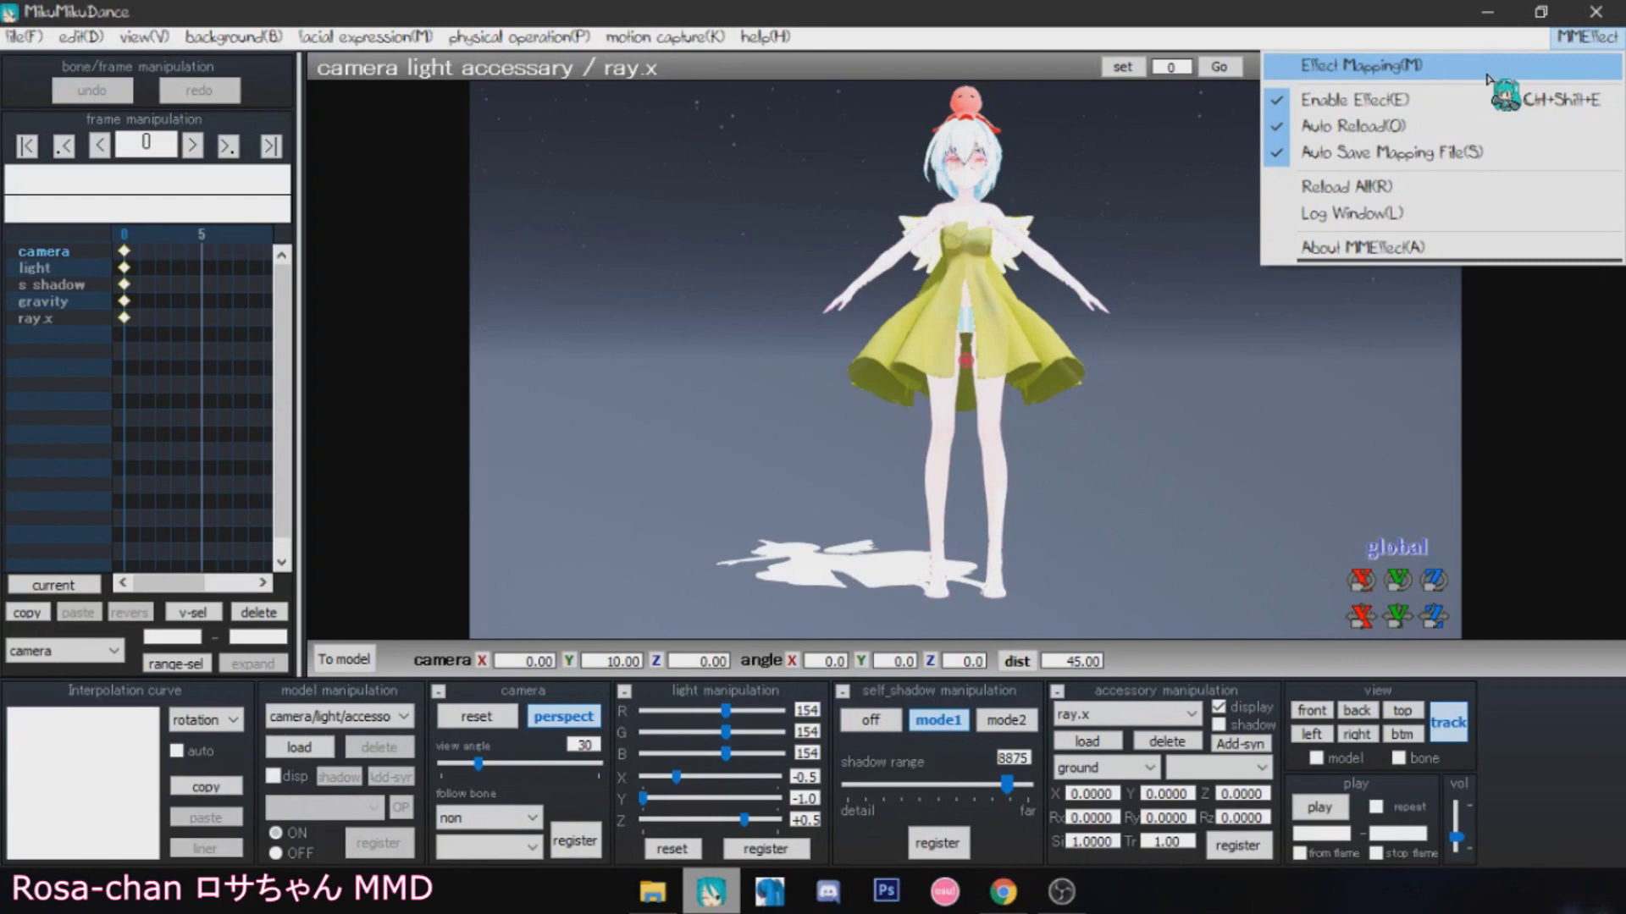
pyautogui.click(1488, 74)
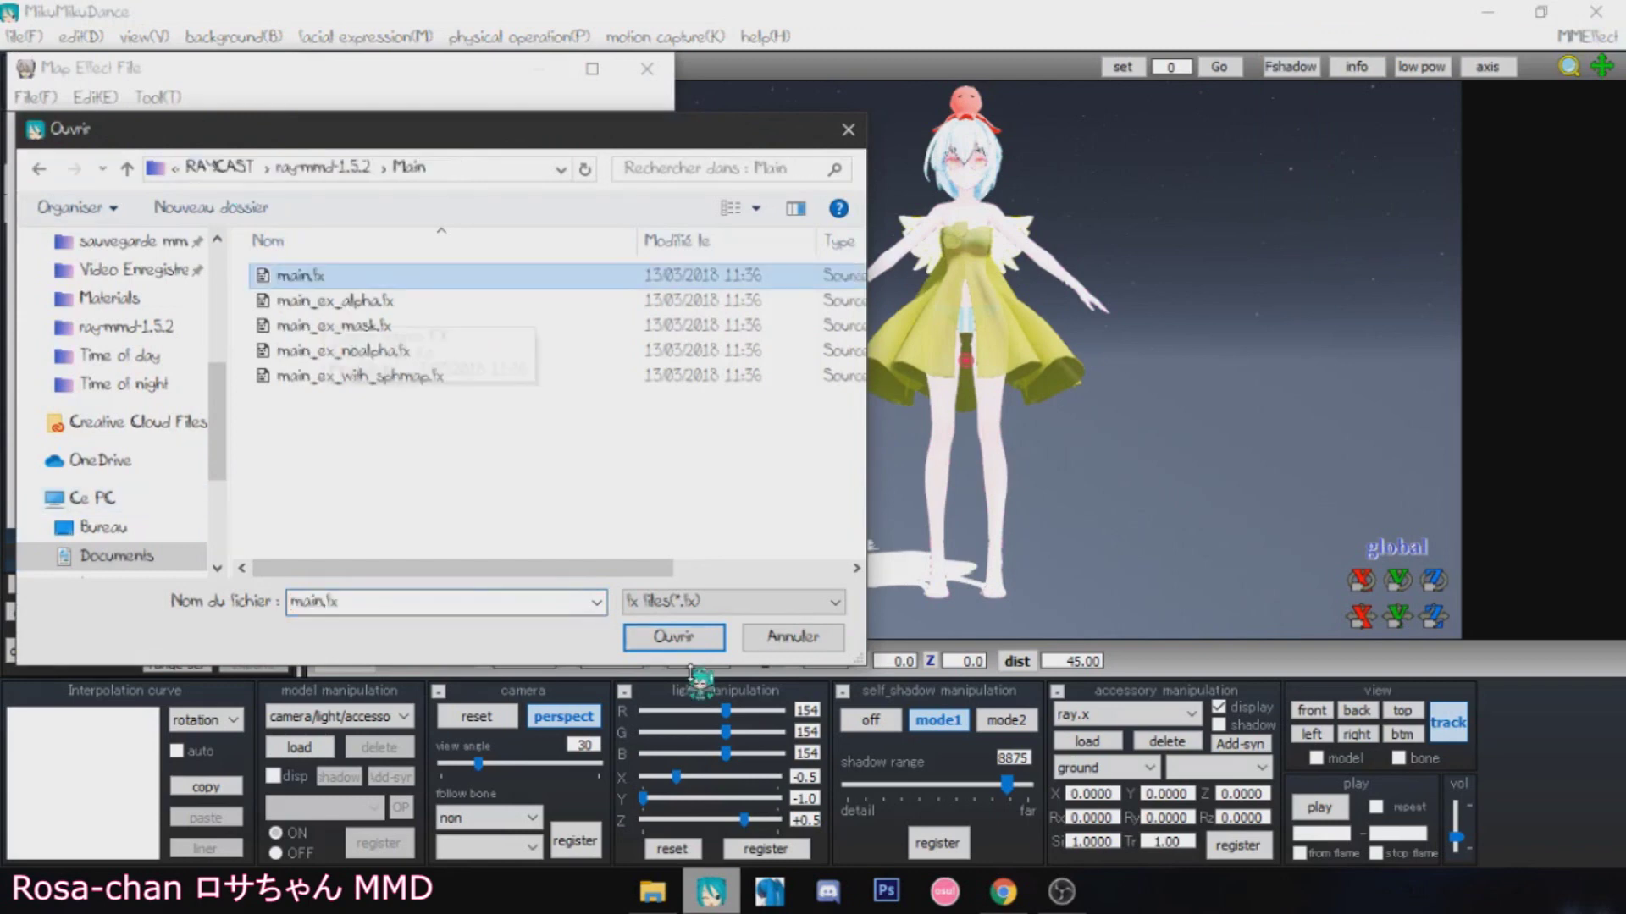
pyautogui.click(677, 638)
pyautogui.click(430, 508)
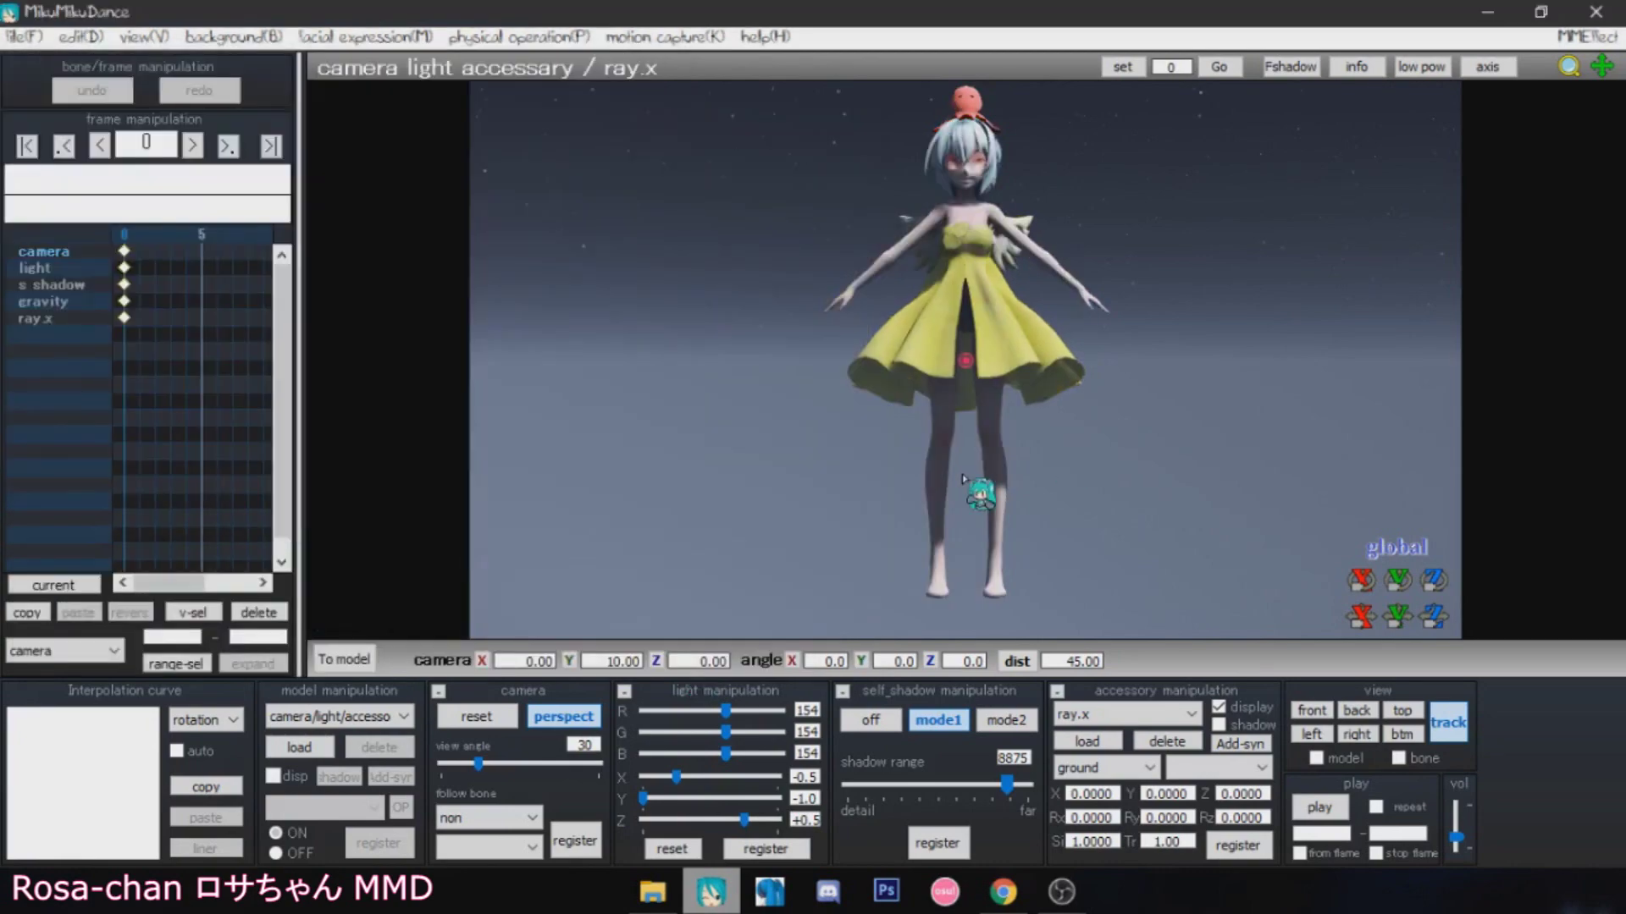
# Step: Turn off the ground shadow display and toggle the anti-aliasing view option
pyautogui.moveTo(963, 479); pyautogui.dragTo(1073, 390, button='right')
pyautogui.scroll(5, 1122, 427)
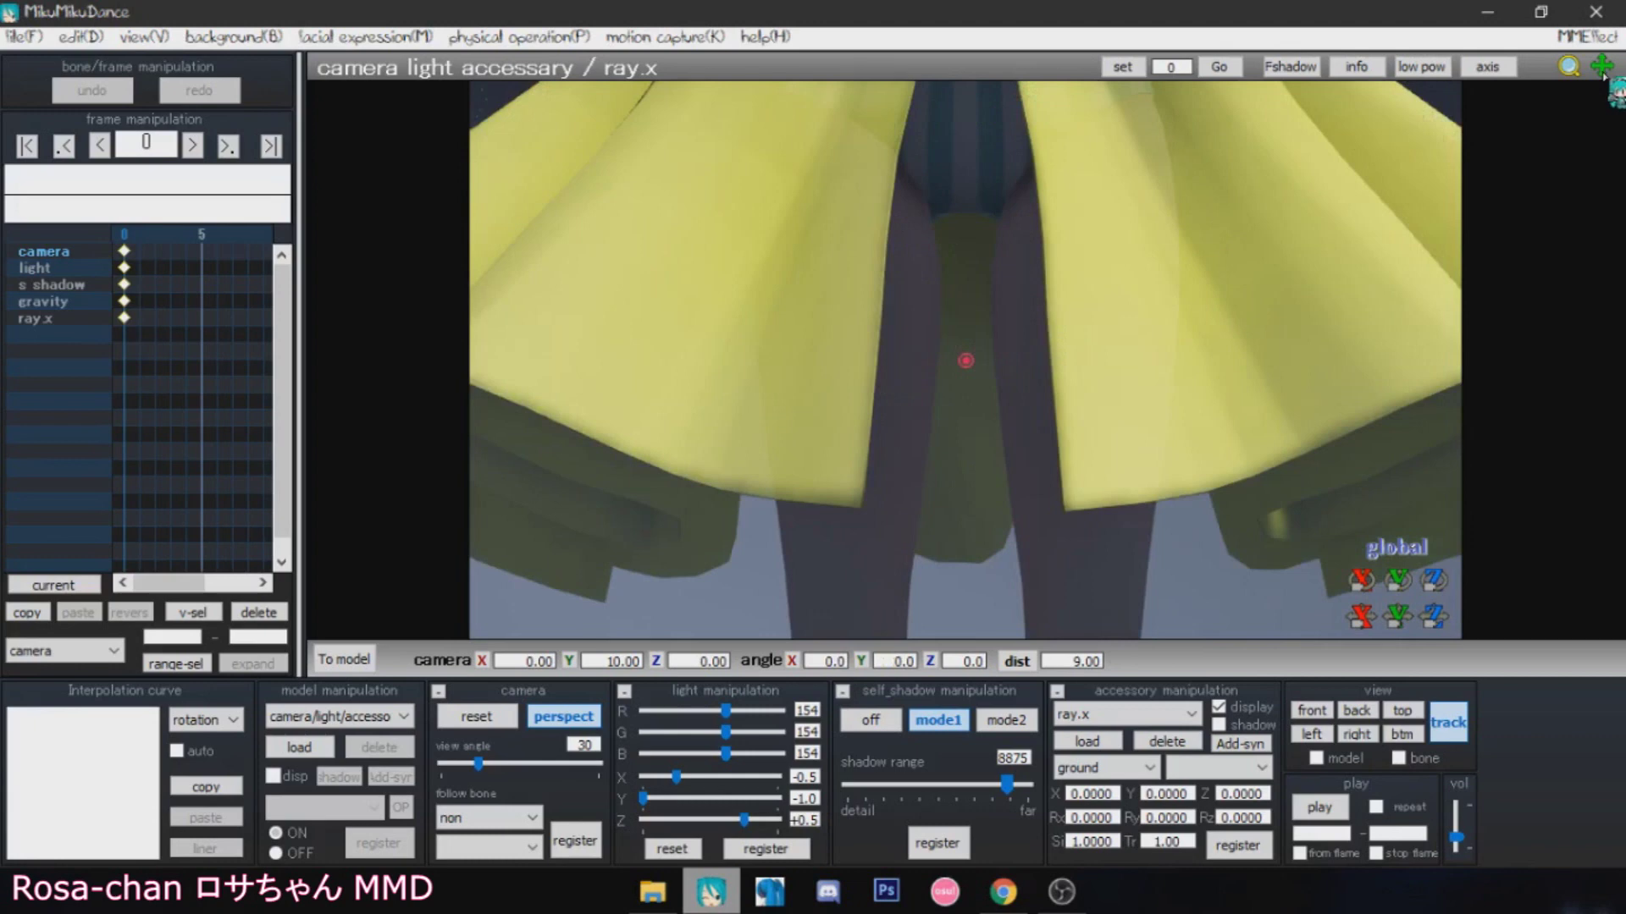
pyautogui.moveTo(1603, 75)
pyautogui.mouseDown()
pyautogui.moveTo(1604, 60)
pyautogui.moveTo(1613, 89)
pyautogui.mouseUp()
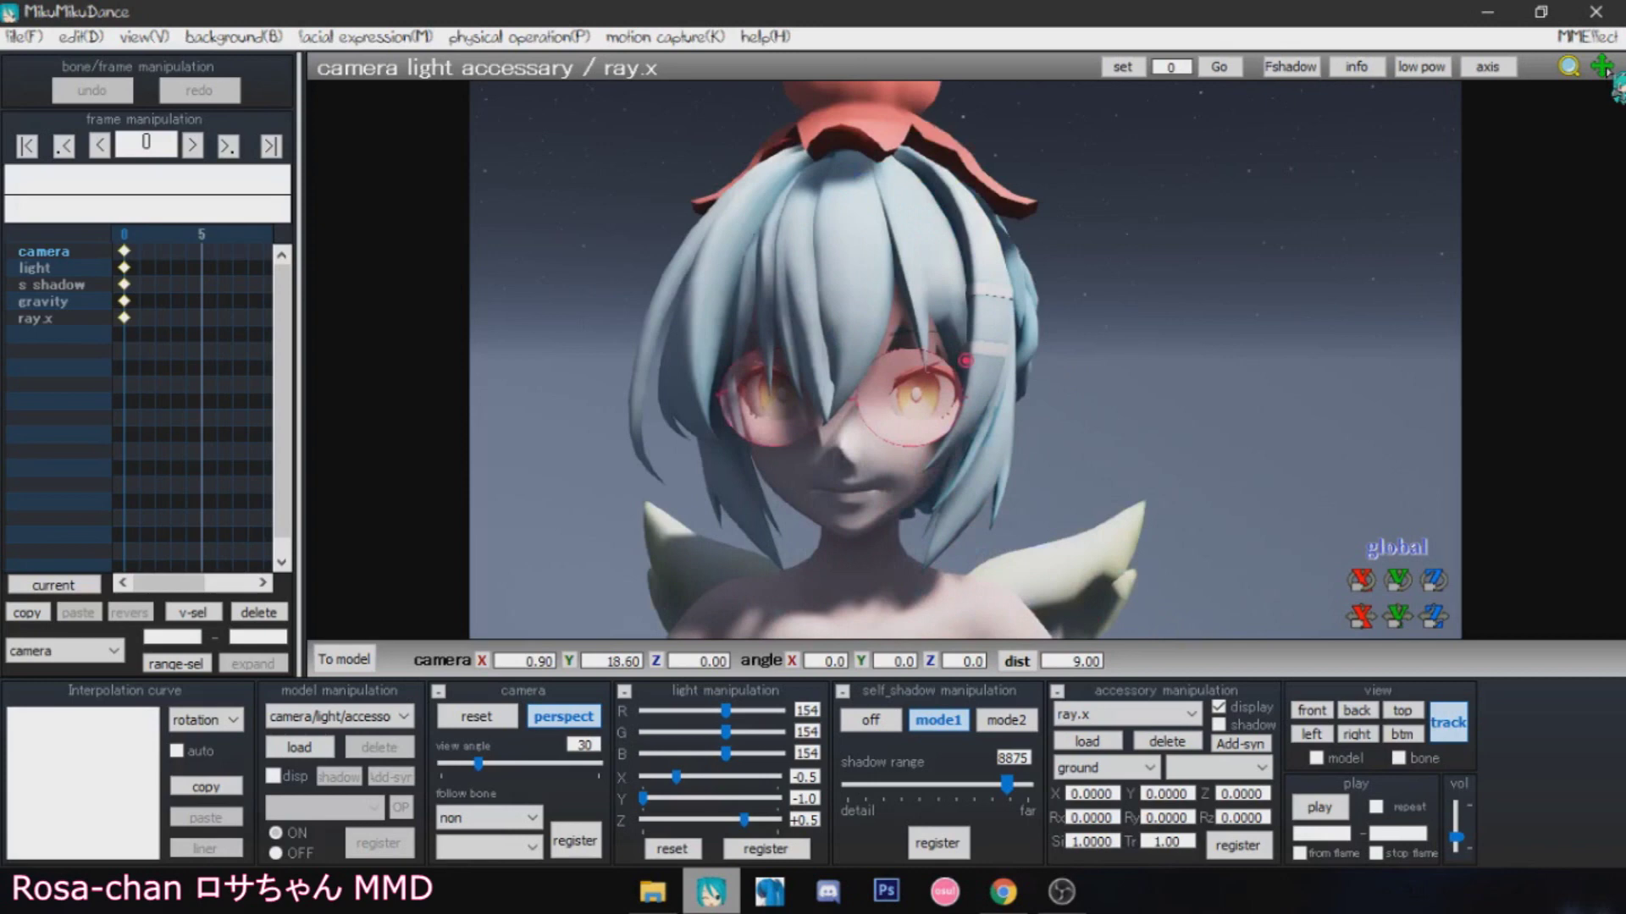
pyautogui.click(133, 38)
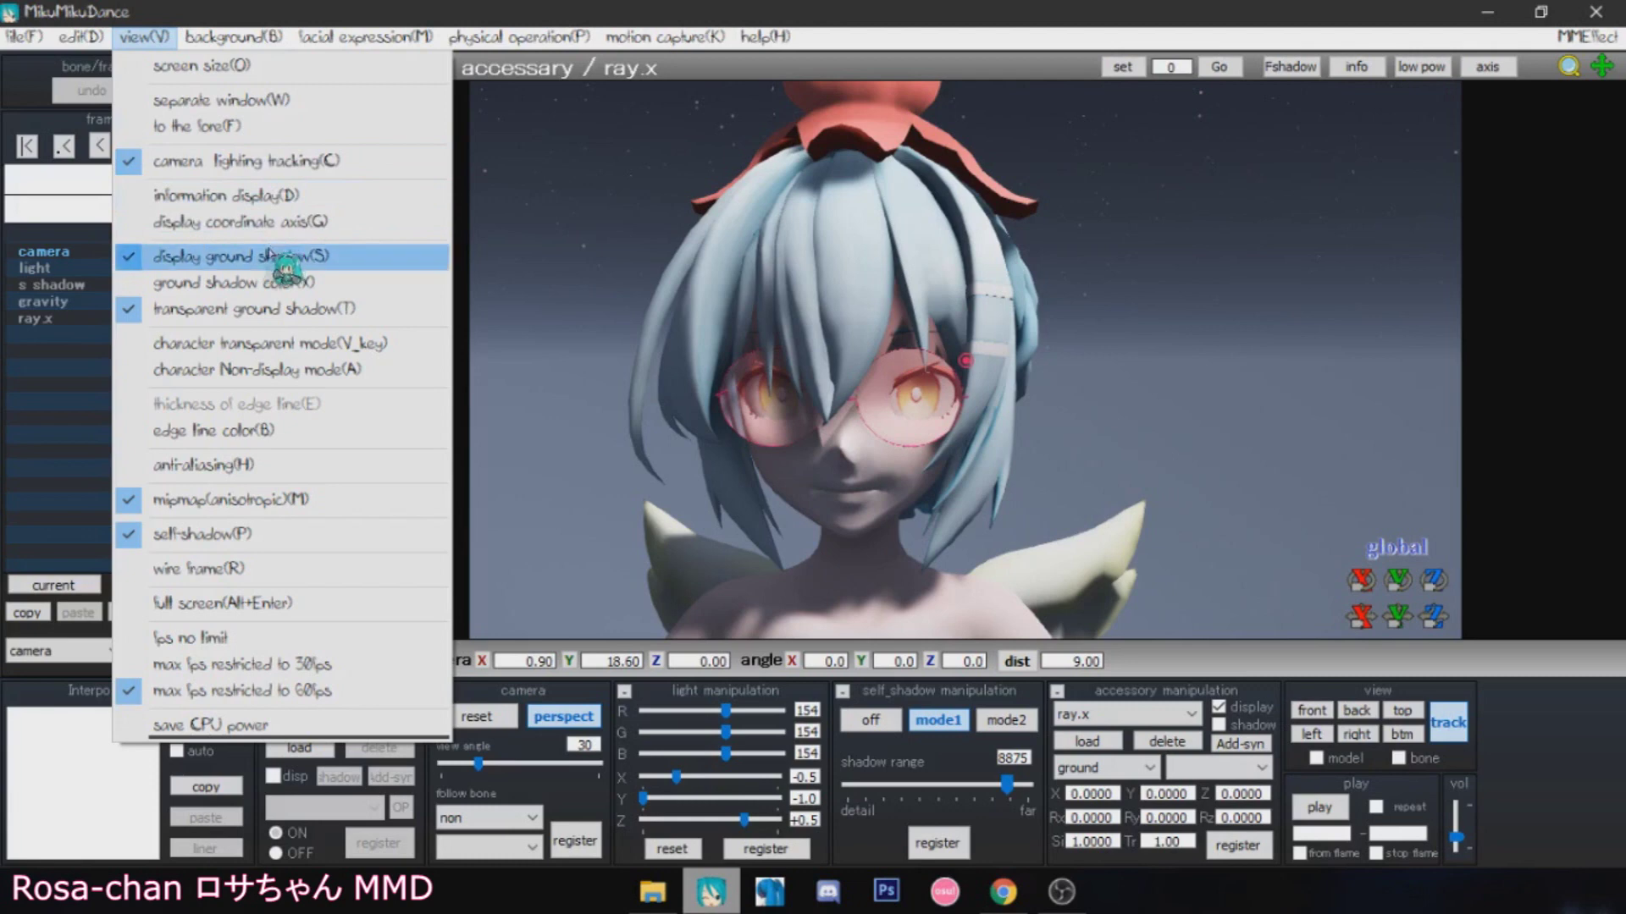
pyautogui.click(243, 257)
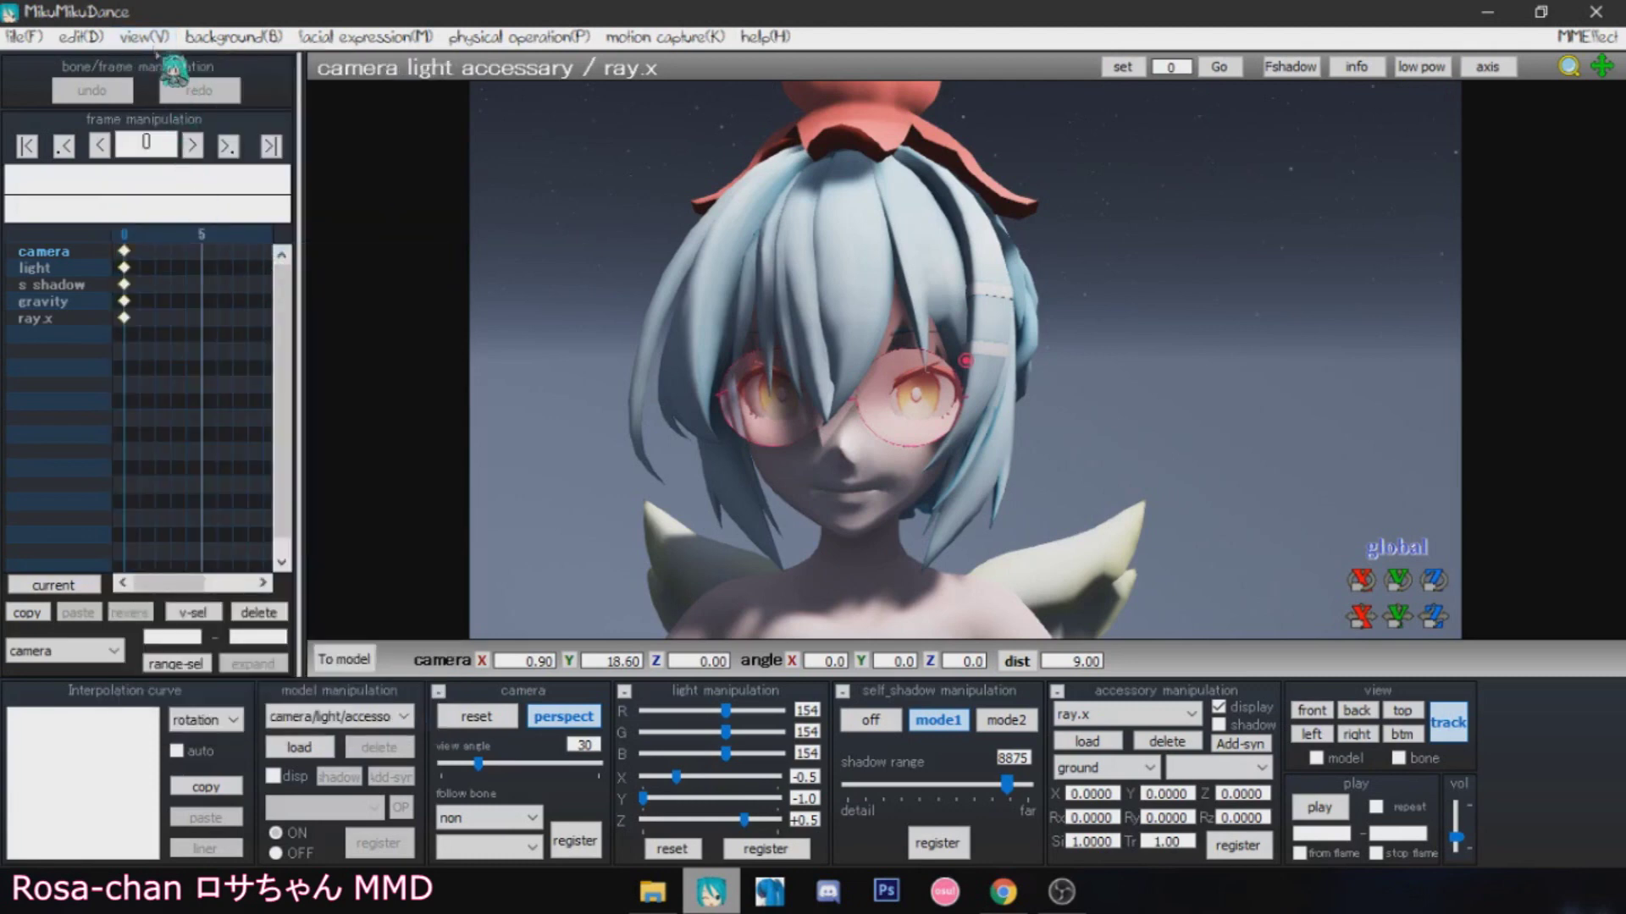
pyautogui.click(145, 38)
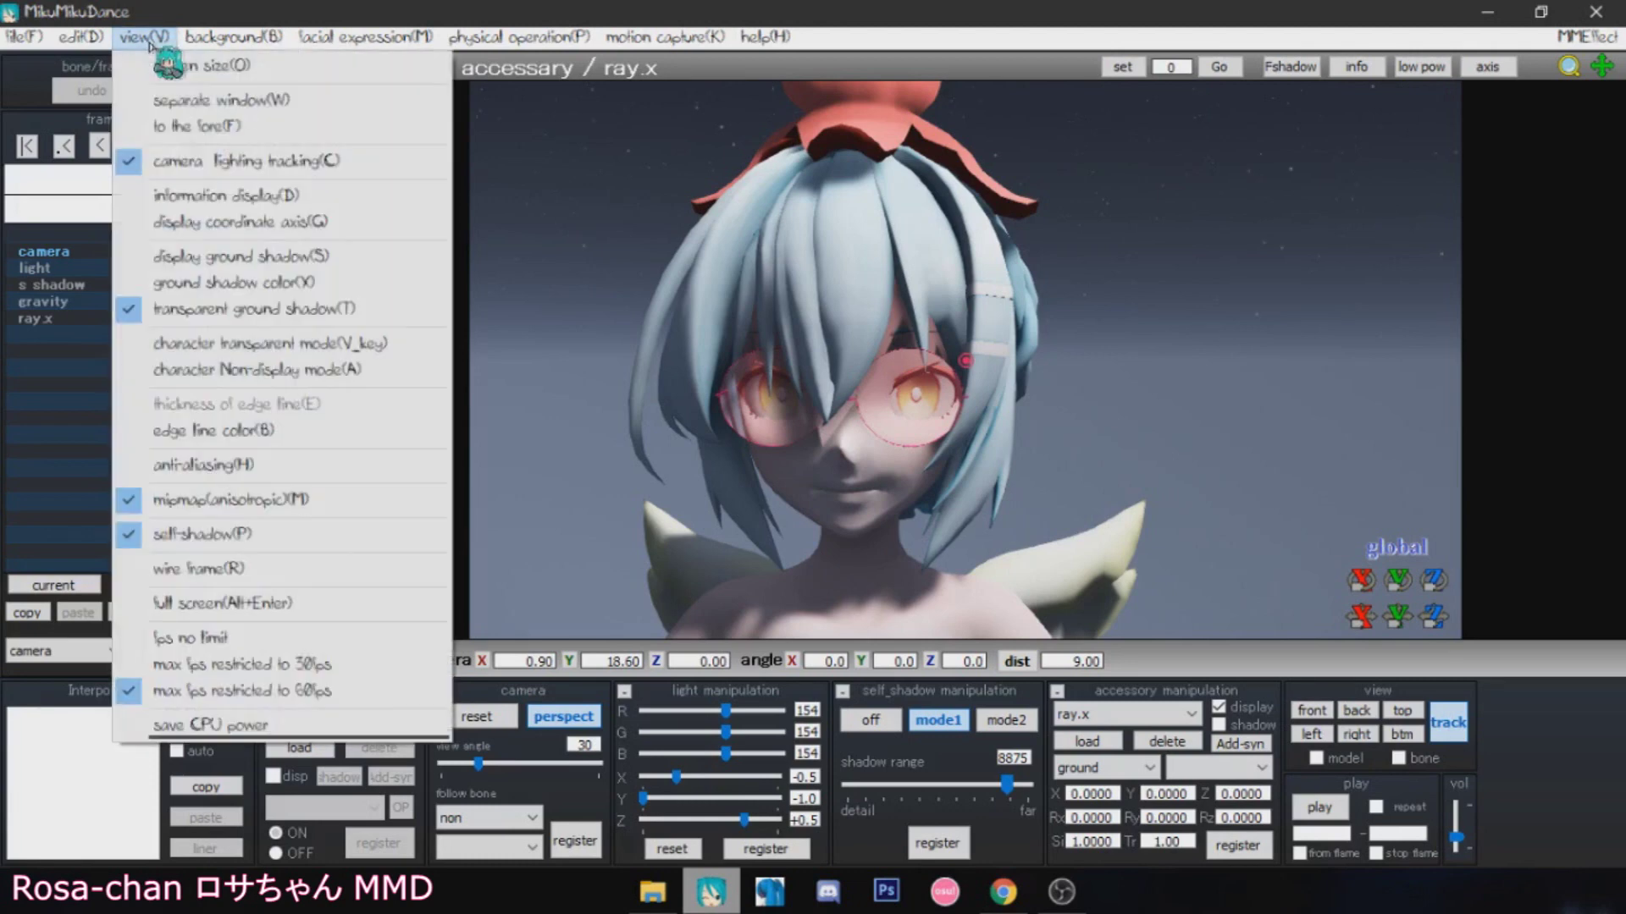
pyautogui.click(204, 474)
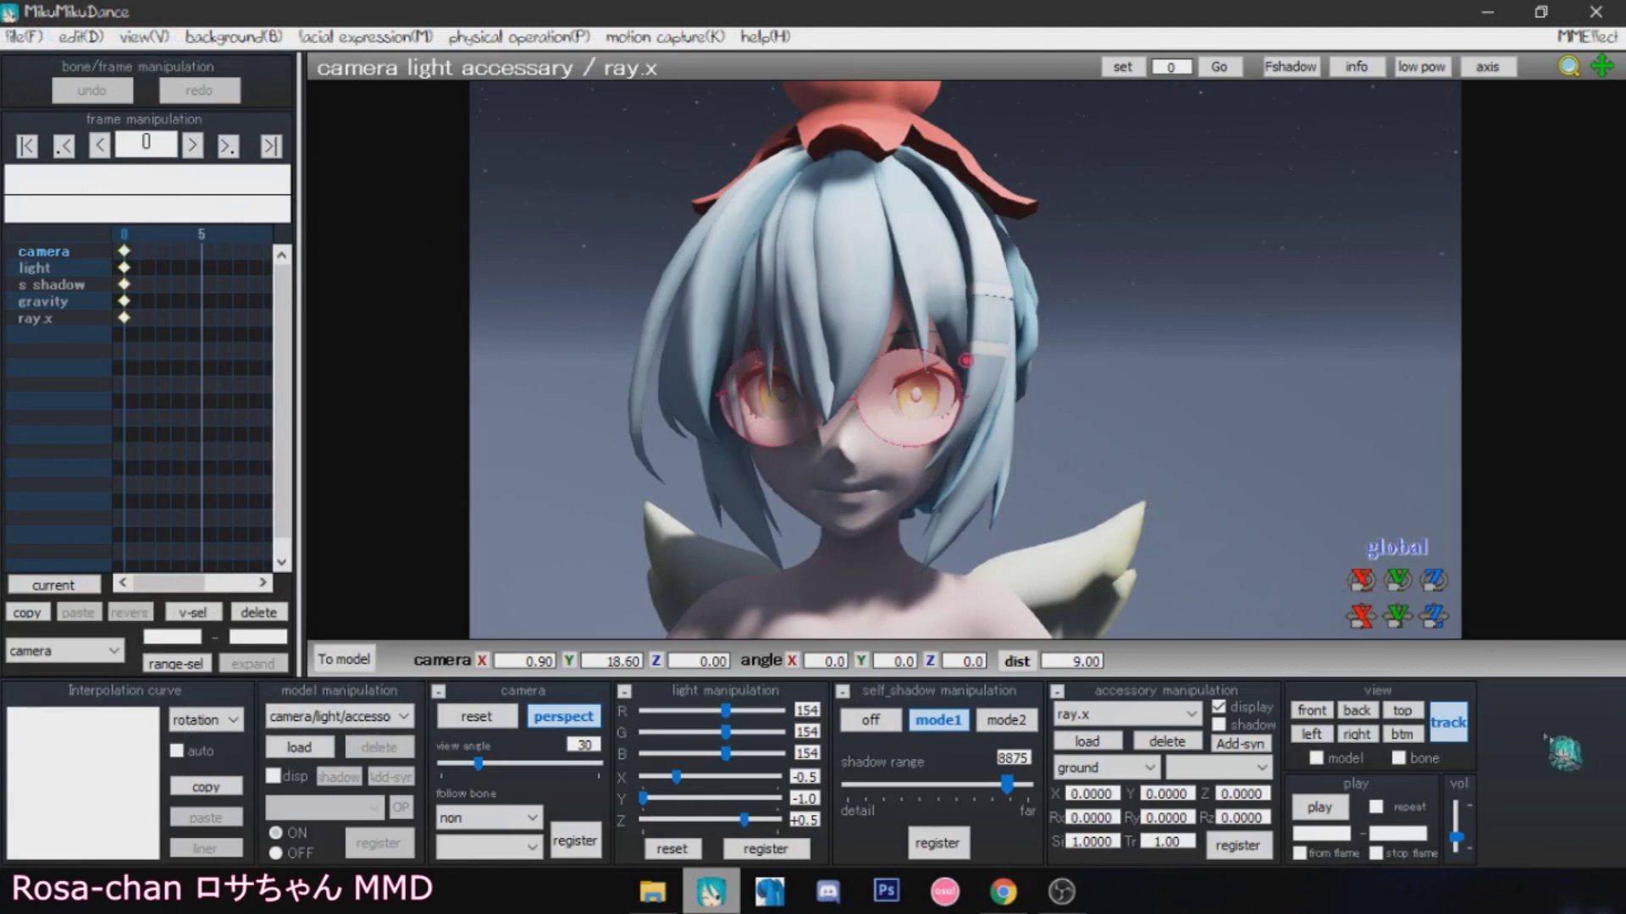
# Step: Return the camera to the front view and orbit around the model to inspect its shading from behind
pyautogui.click(1317, 711)
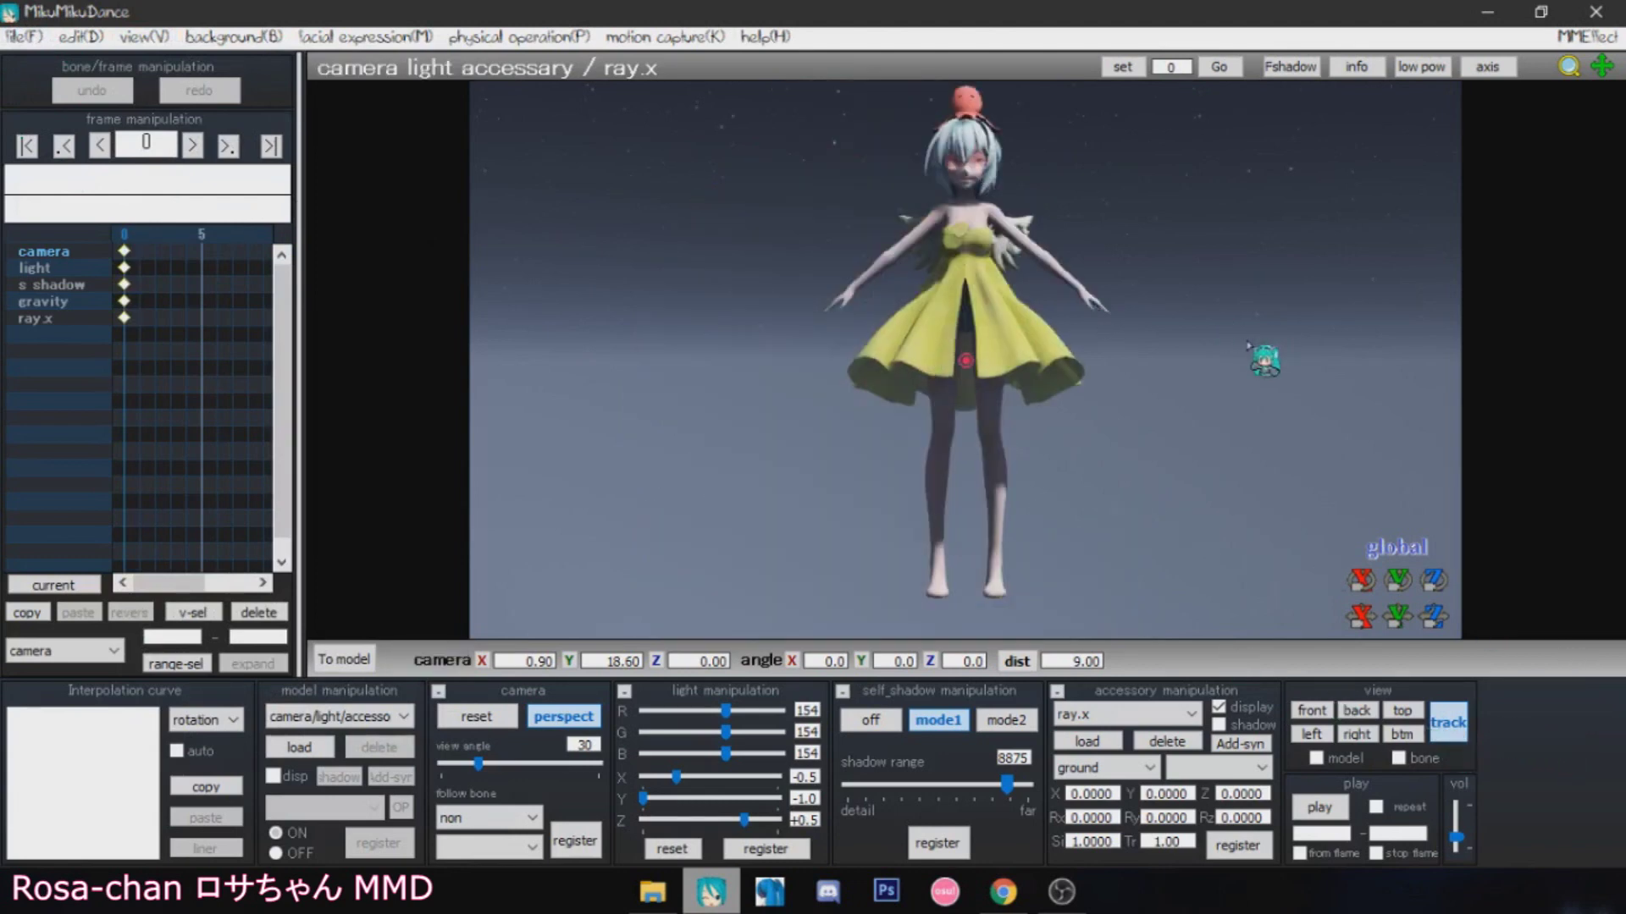
pyautogui.moveTo(1088, 370); pyautogui.dragTo(1184, 337, button='right')
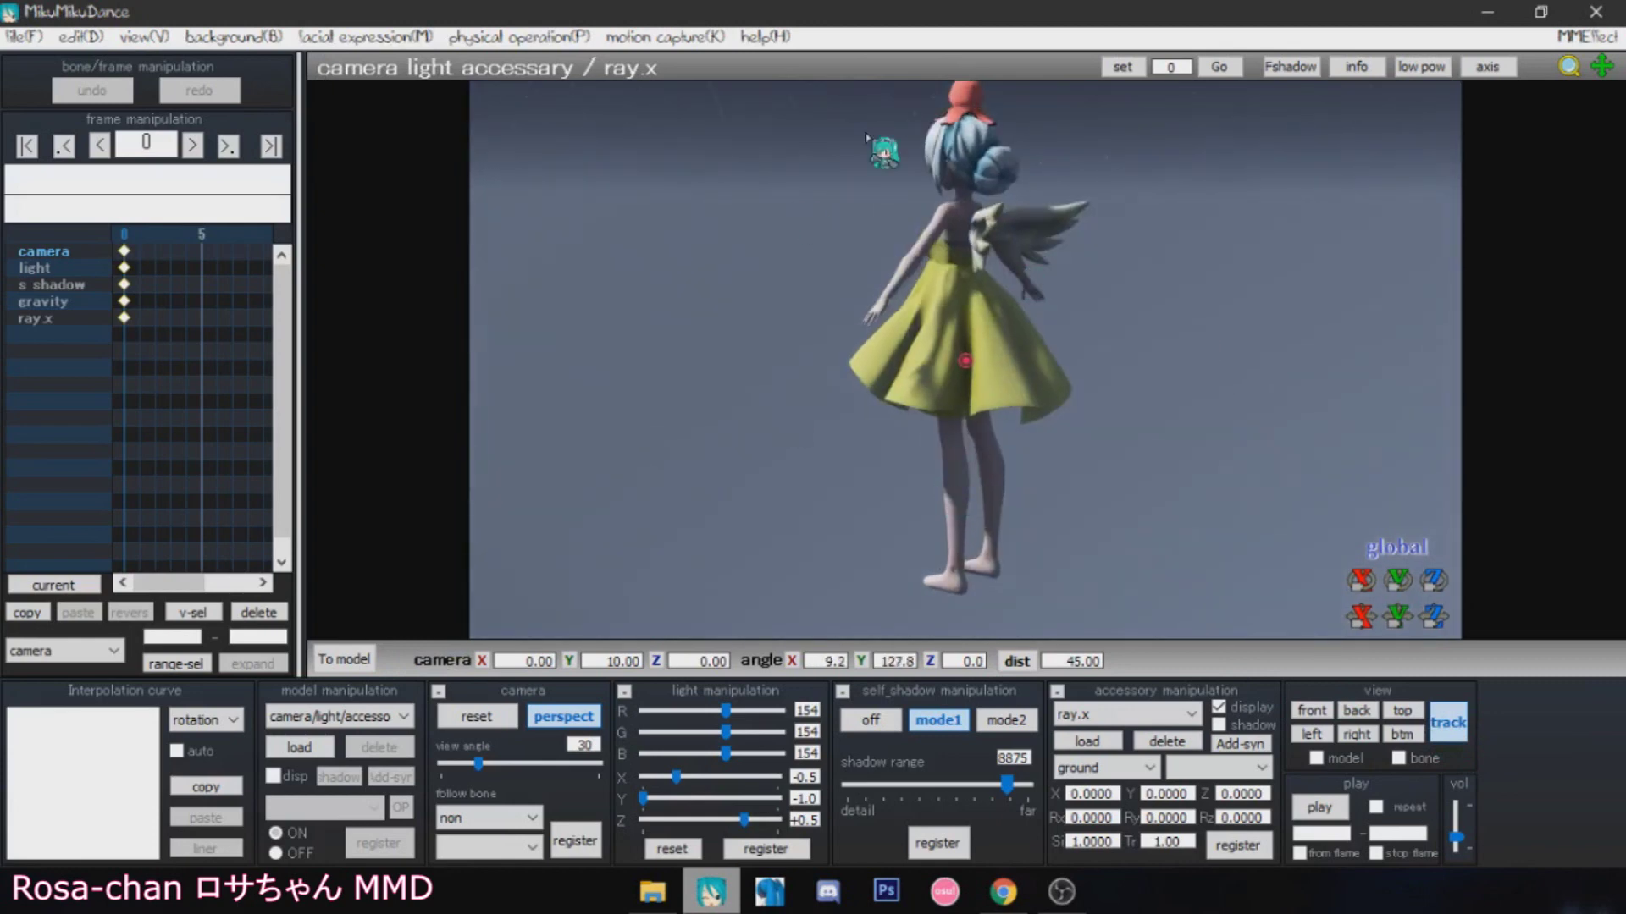